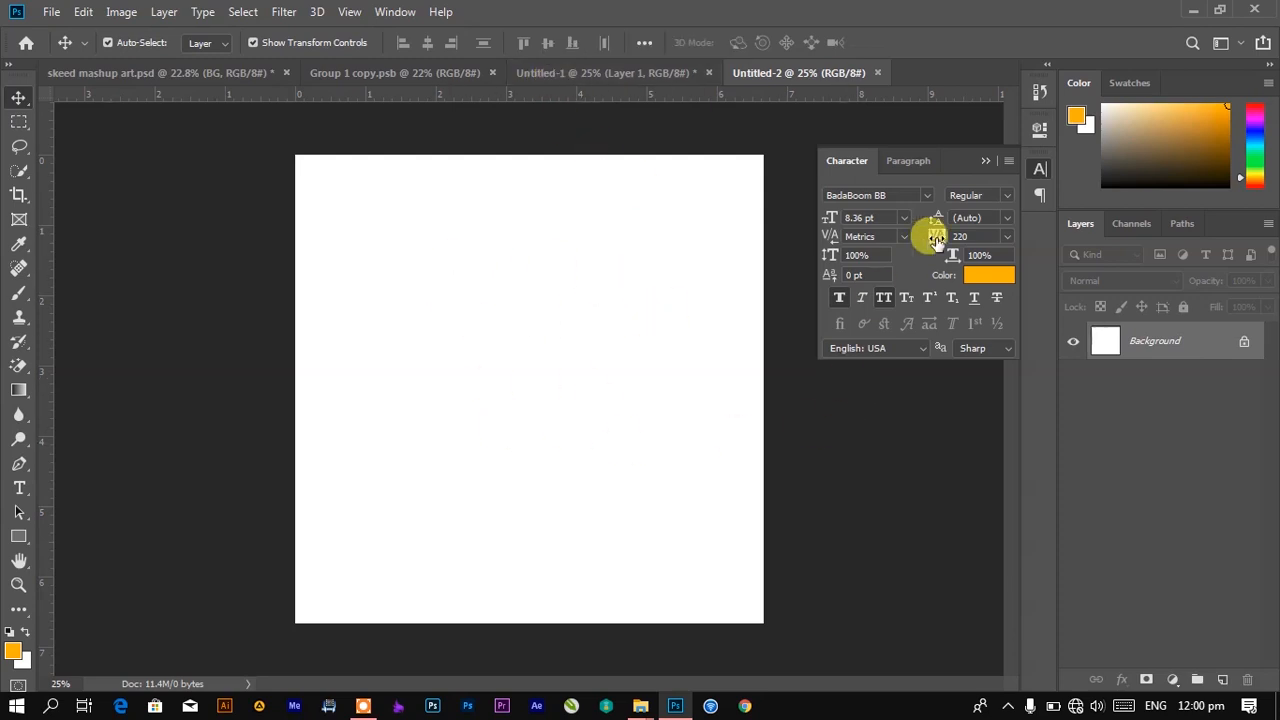
Add a Solid Color fill layer in red-orange fb4700 above the white background
click(1172, 679)
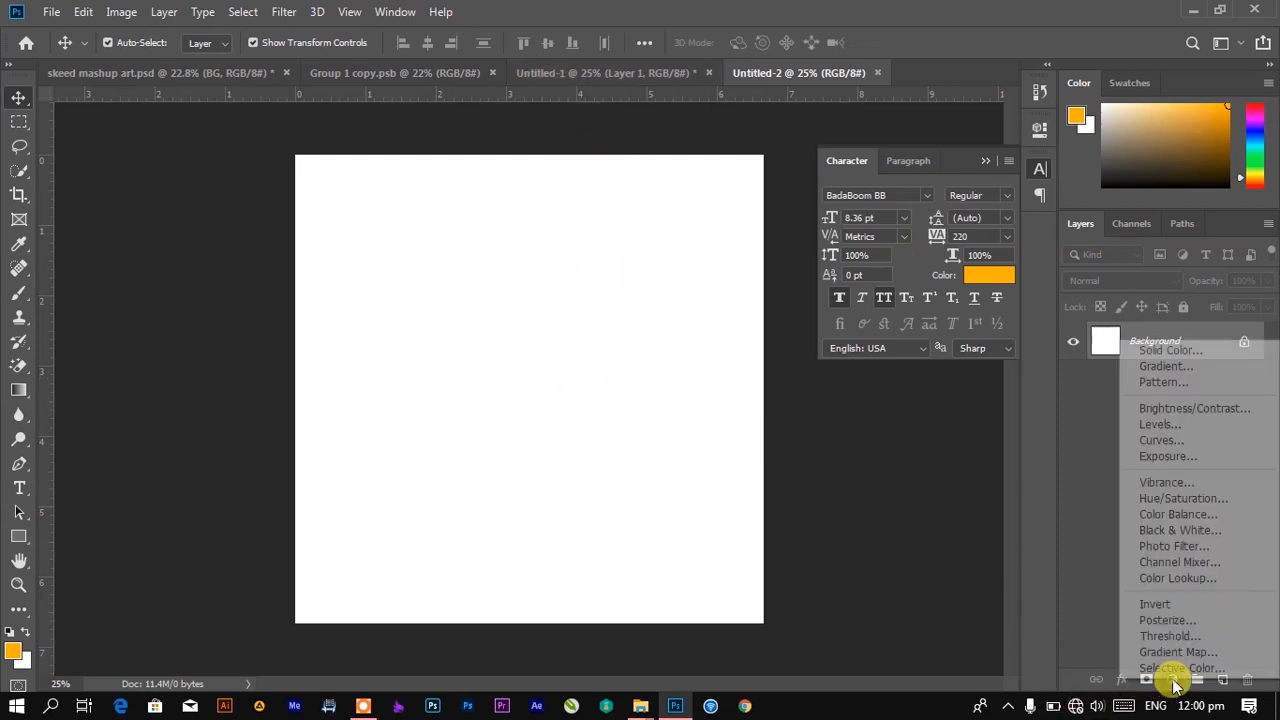
click(1171, 350)
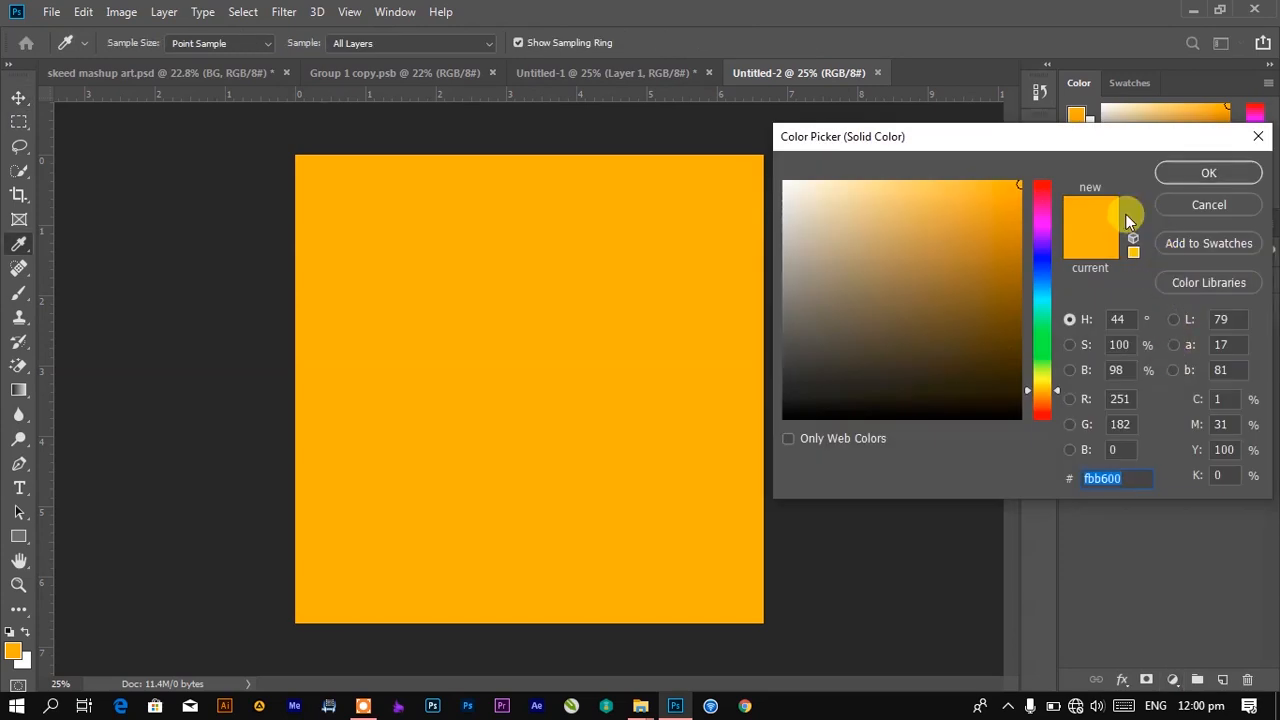
click(1040, 402)
drag(1040, 410, 1040, 406)
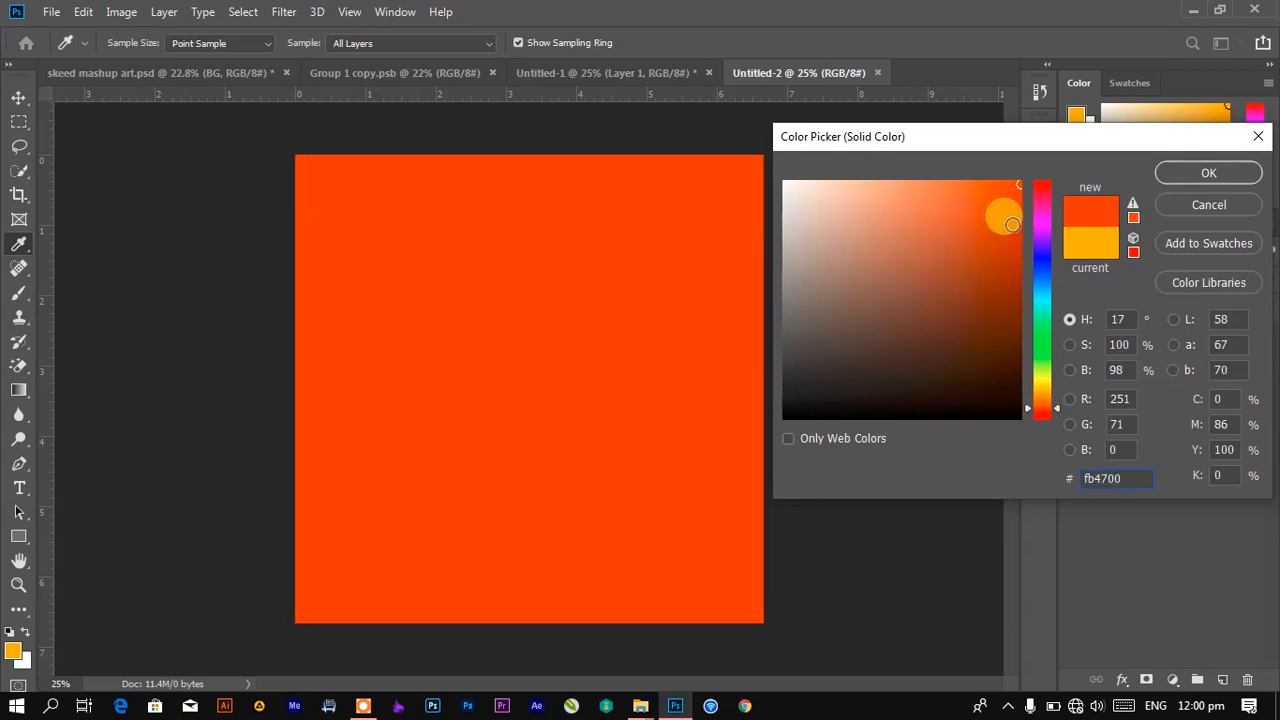
click(1208, 172)
Sample the orange f95705 from the edge of the gradient in Untitled-1 as the foreground colour and copy its hex code
click(606, 74)
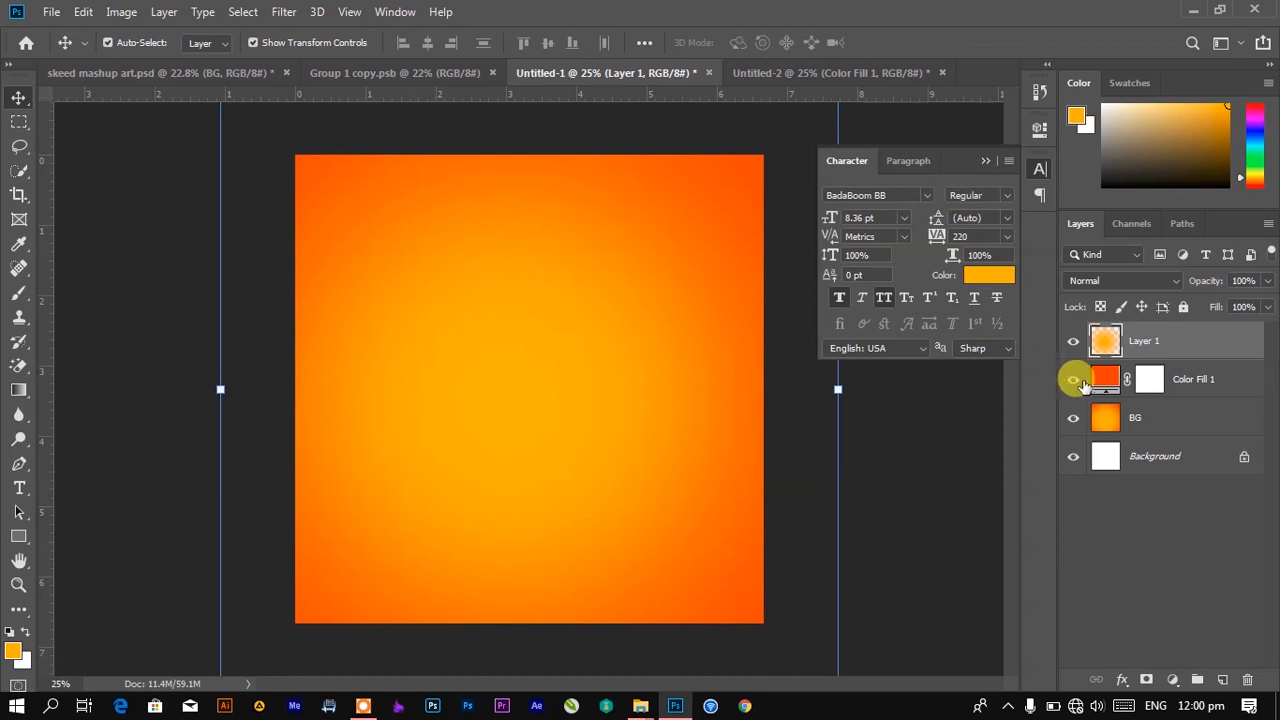
click(16, 652)
click(750, 160)
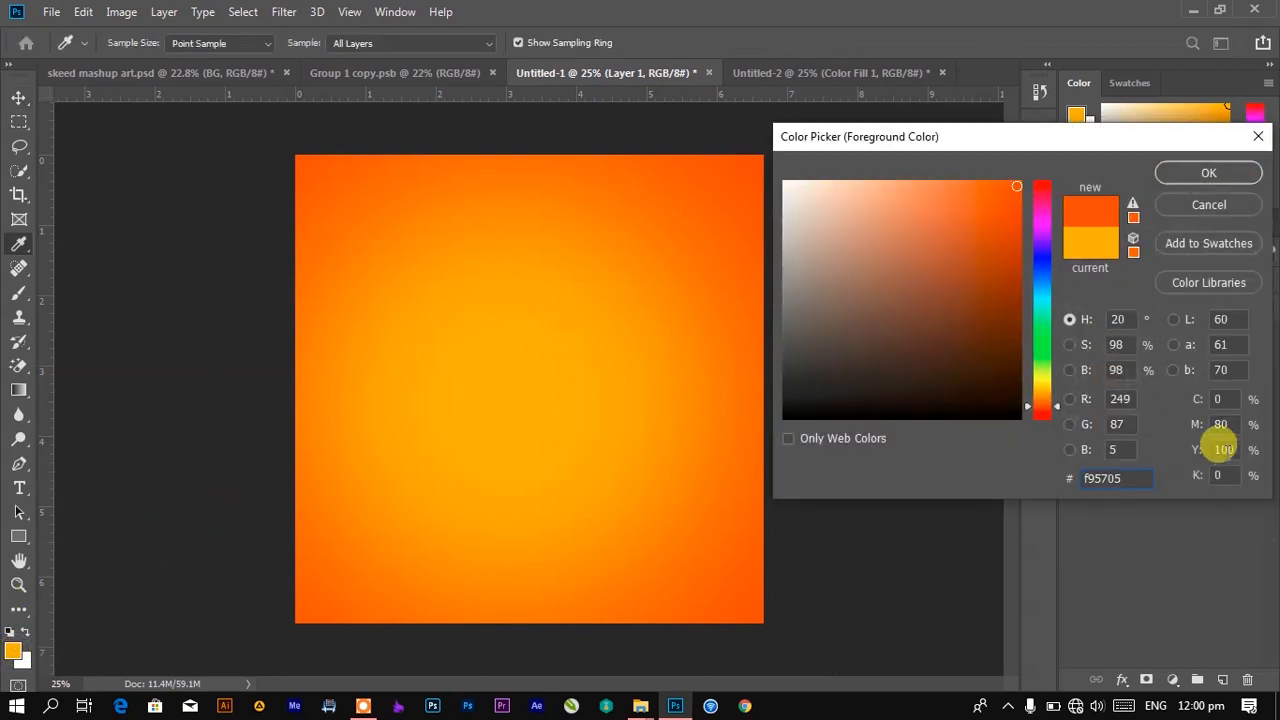
drag(1128, 480, 950, 490)
right_click(1101, 482)
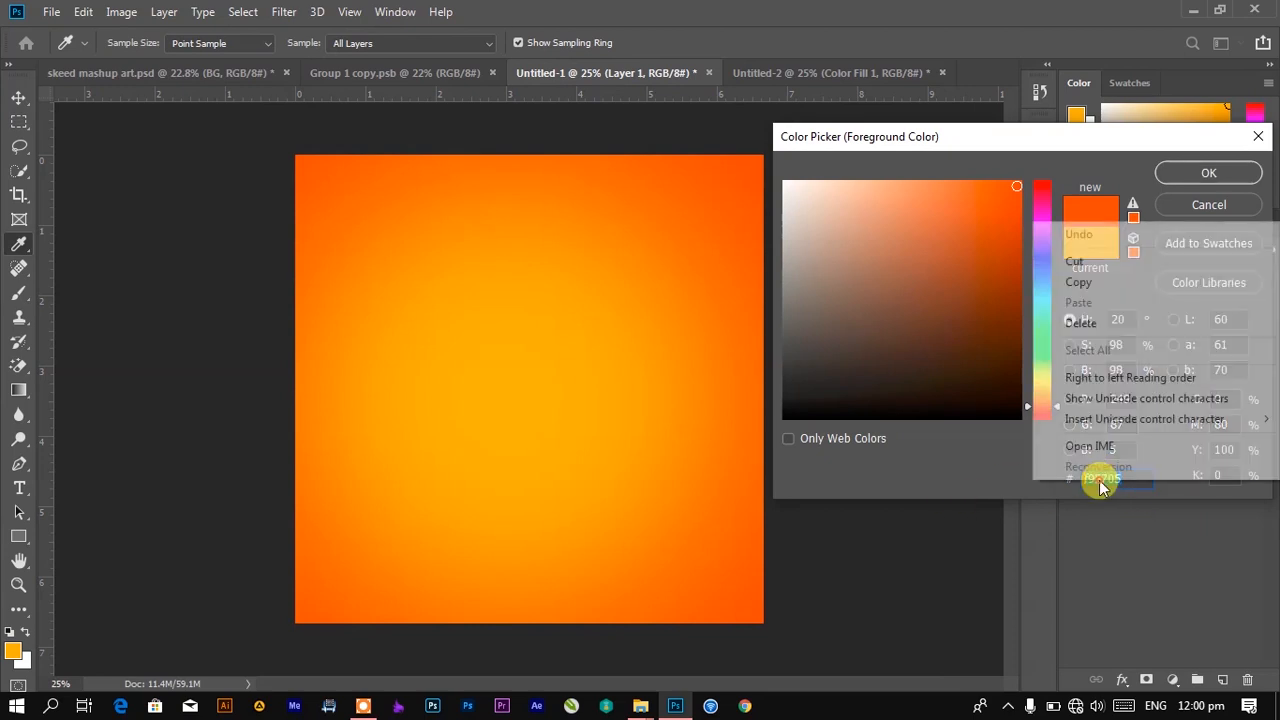
click(1106, 284)
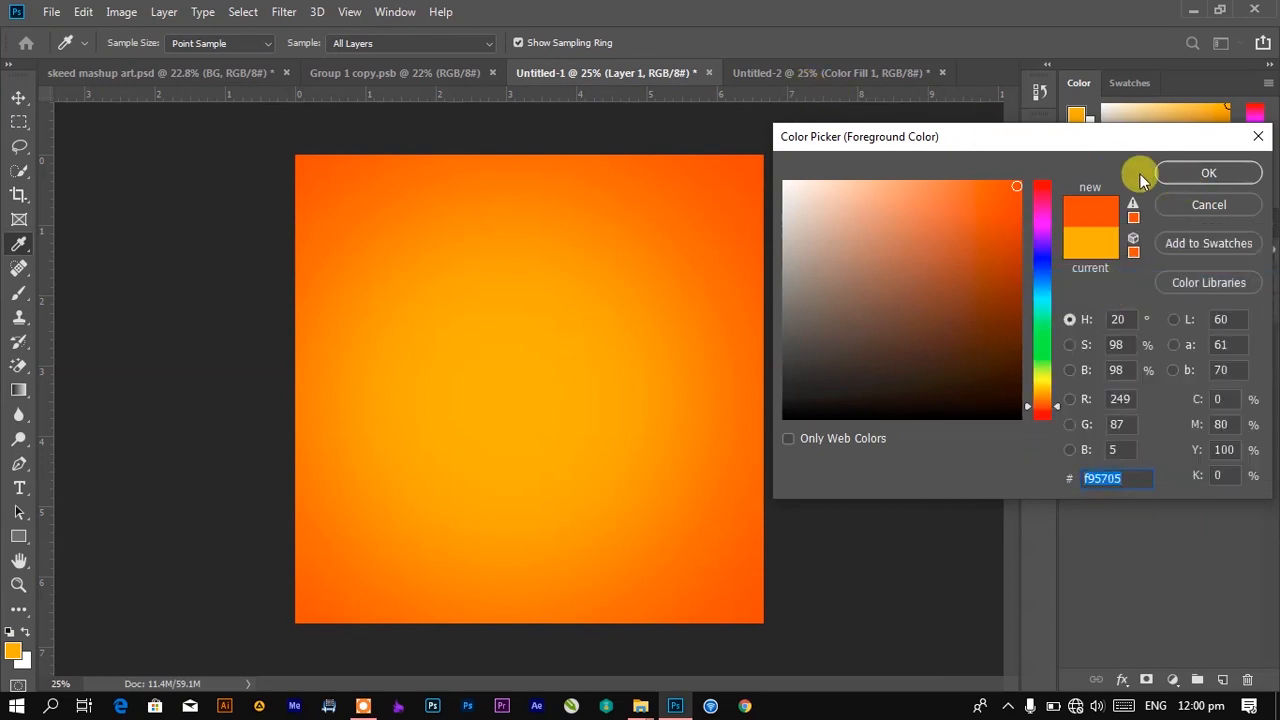
click(1178, 174)
key(v)
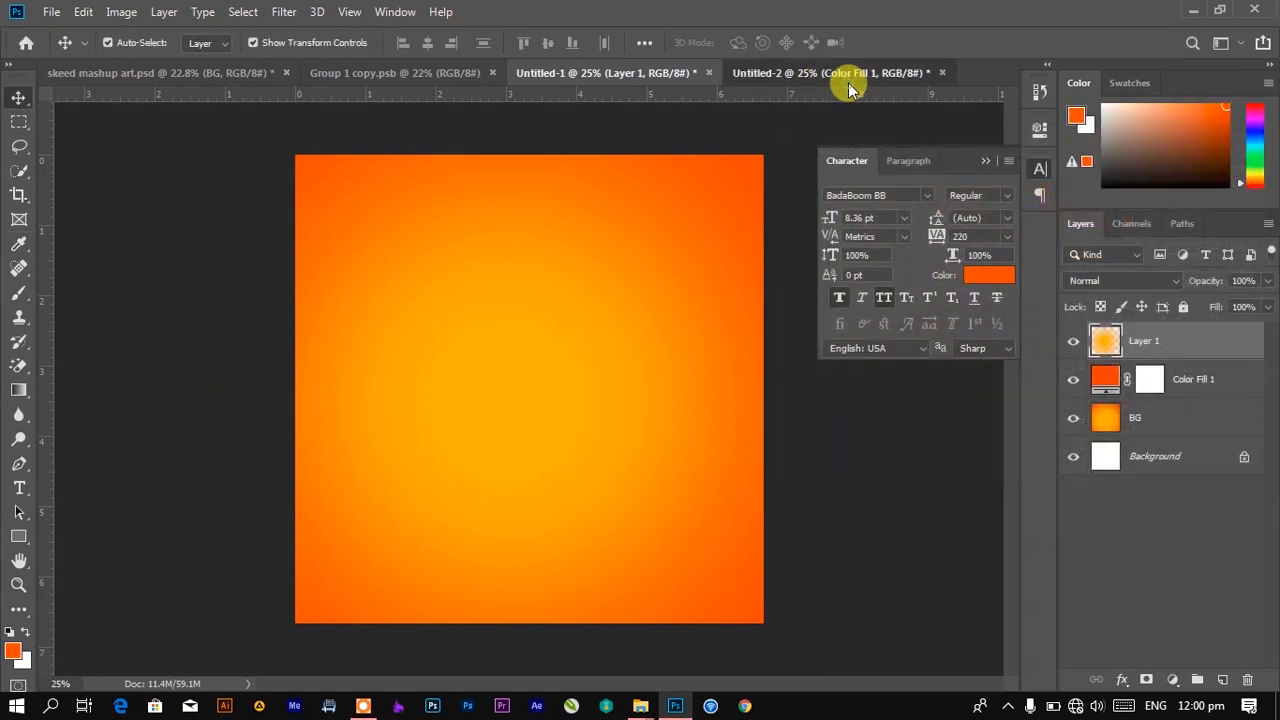
Change the Color Fill 1 layer in Untitled-2 to the copied hex colour f95705
click(848, 83)
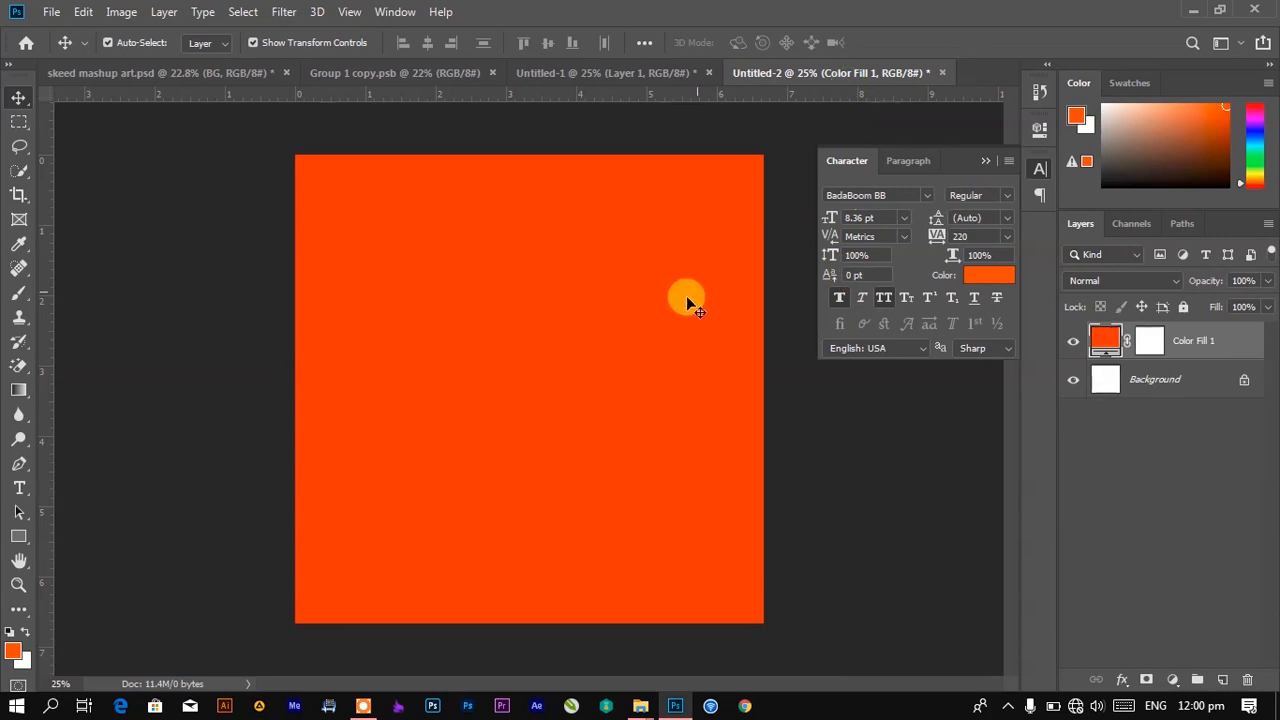
double_click(1097, 345)
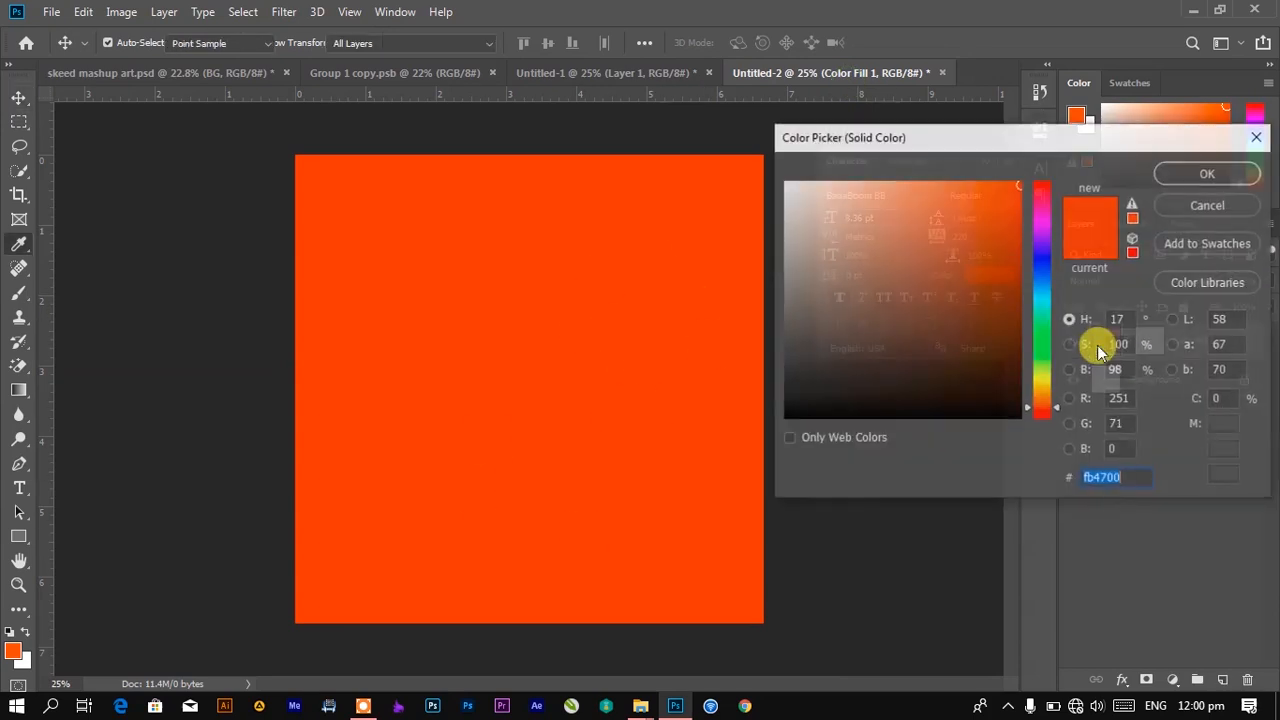
right_click(1108, 476)
click(1083, 296)
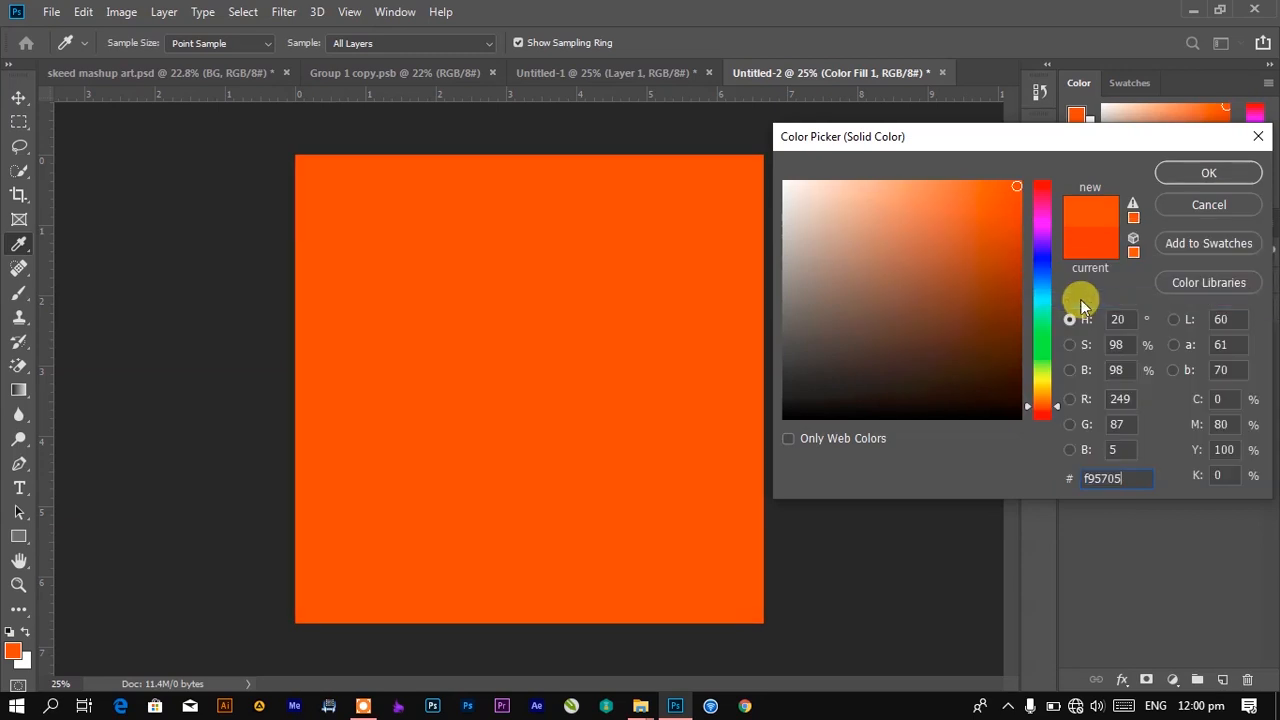
click(1203, 172)
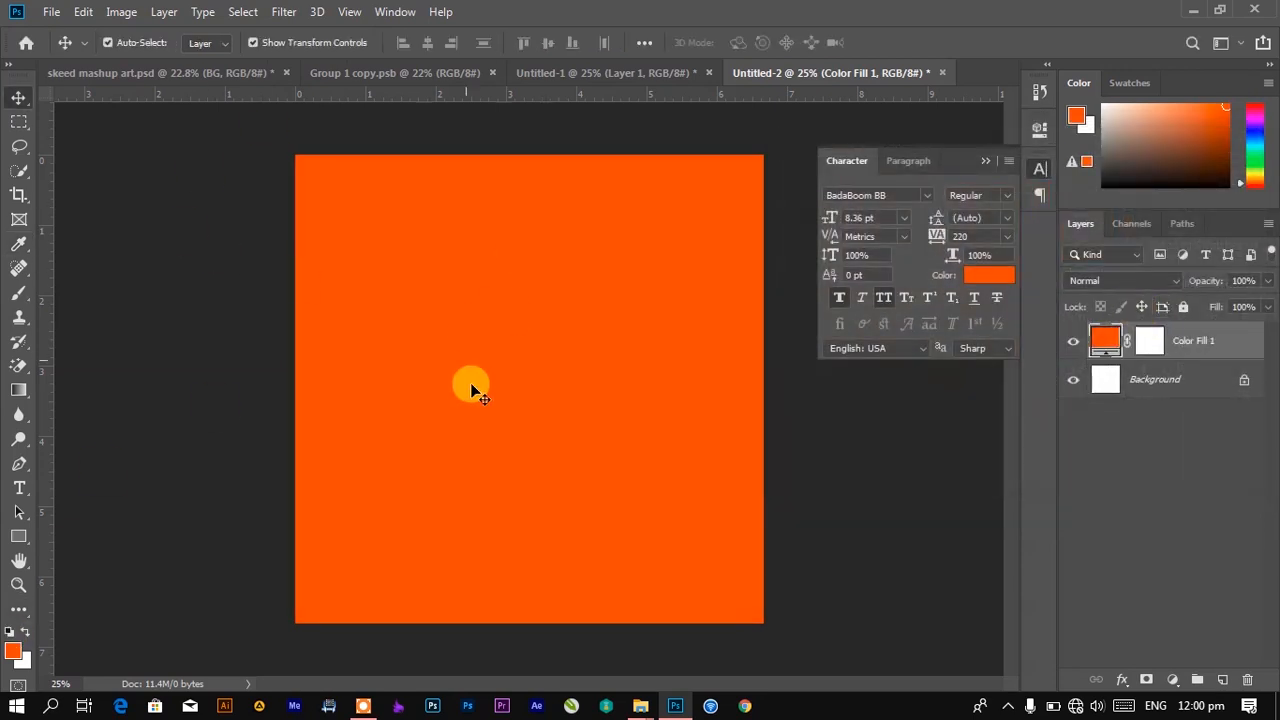
Add an empty layer above the colour fill and set the Brush colour to fbb600, sampled from the centre of Untitled-1's gradient
click(1222, 680)
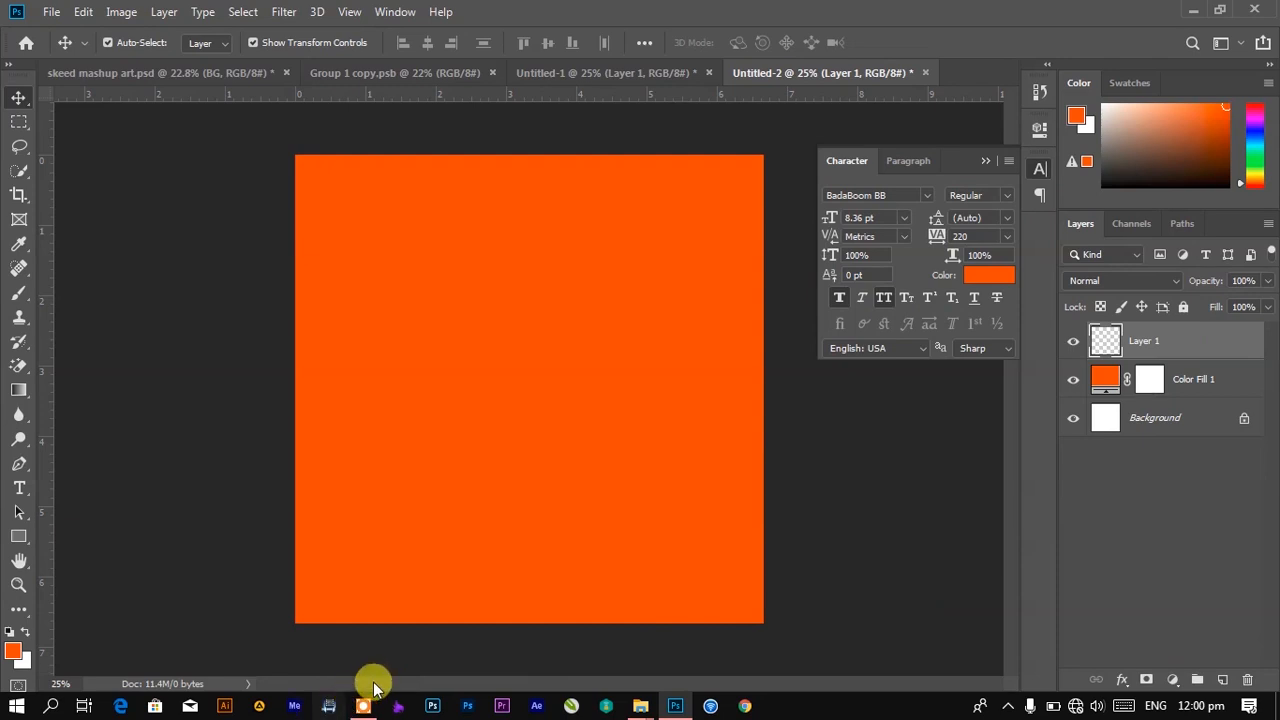
click(18, 294)
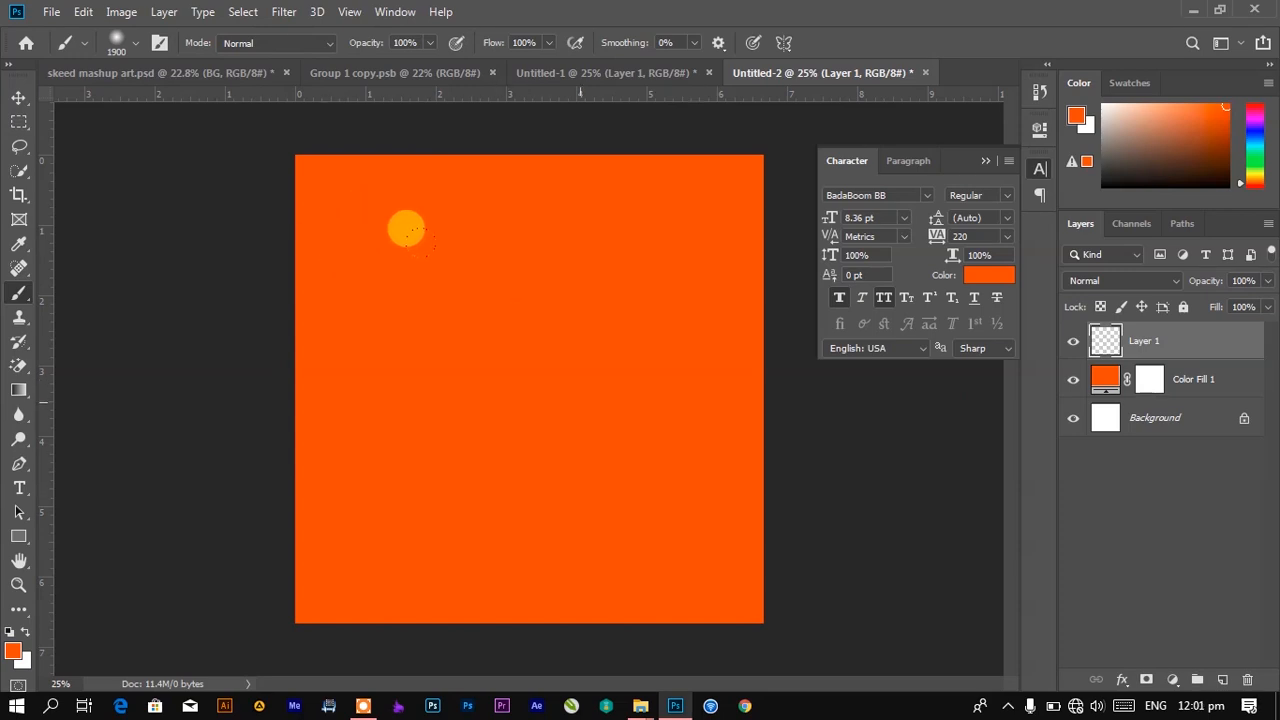
click(589, 74)
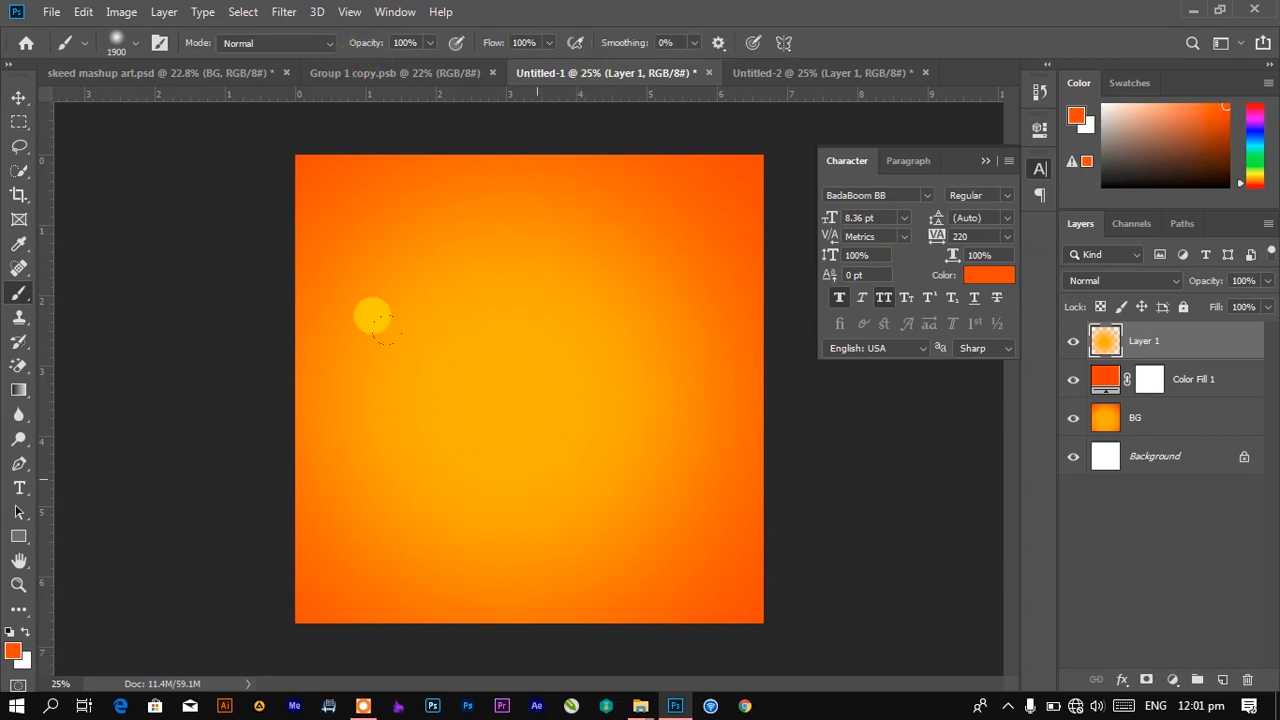
click(13, 652)
click(506, 401)
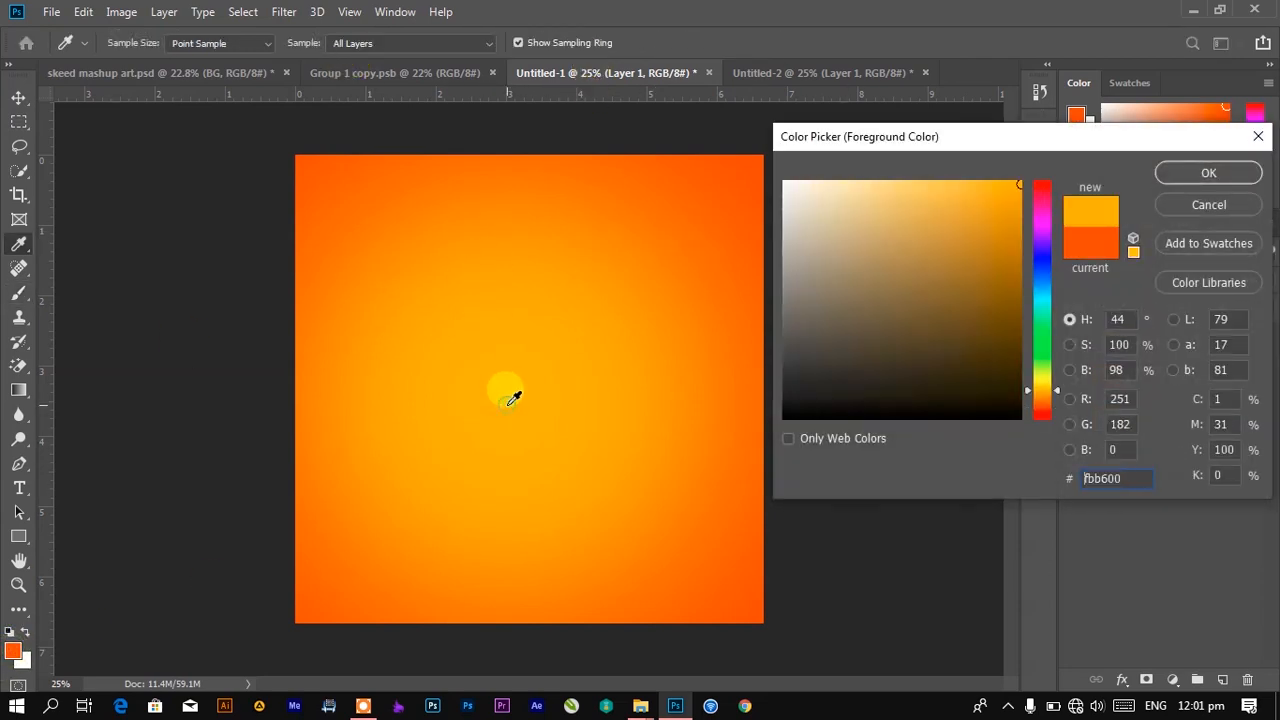
click(1193, 174)
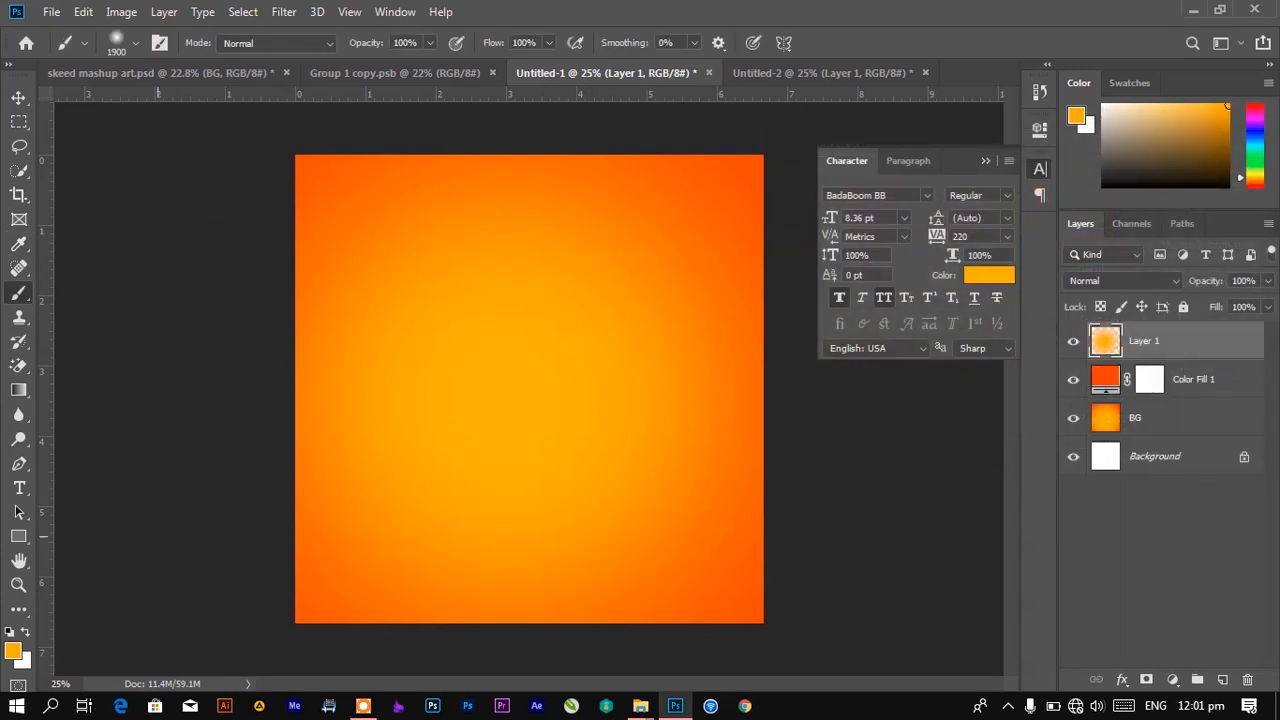
Copy the hex code fbb600 of the foreground colour
click(13, 652)
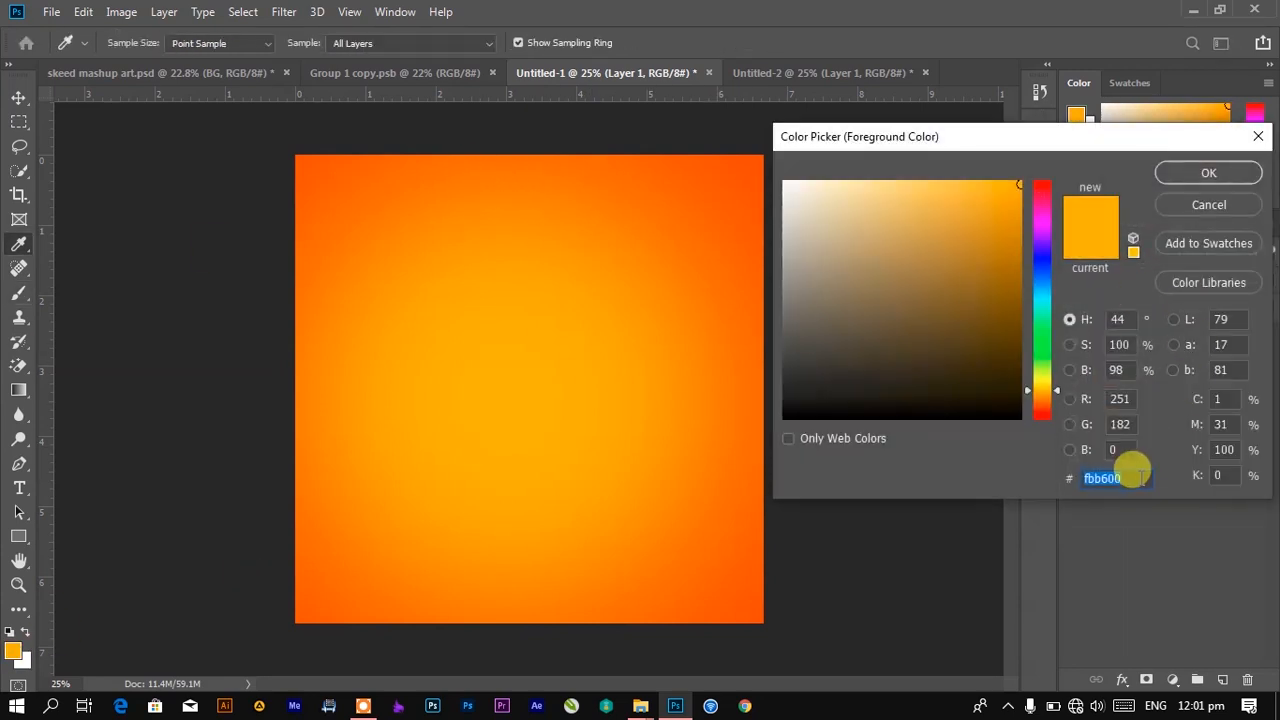
right_click(1115, 474)
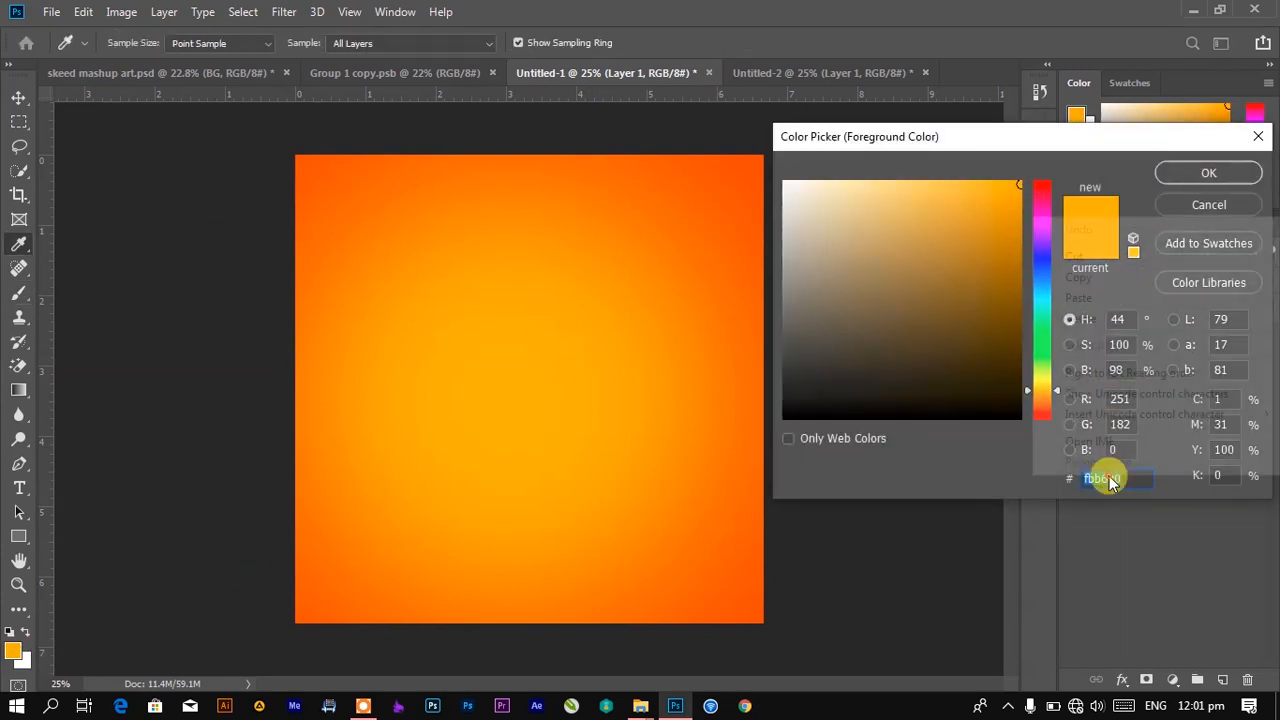
click(1103, 281)
click(1184, 180)
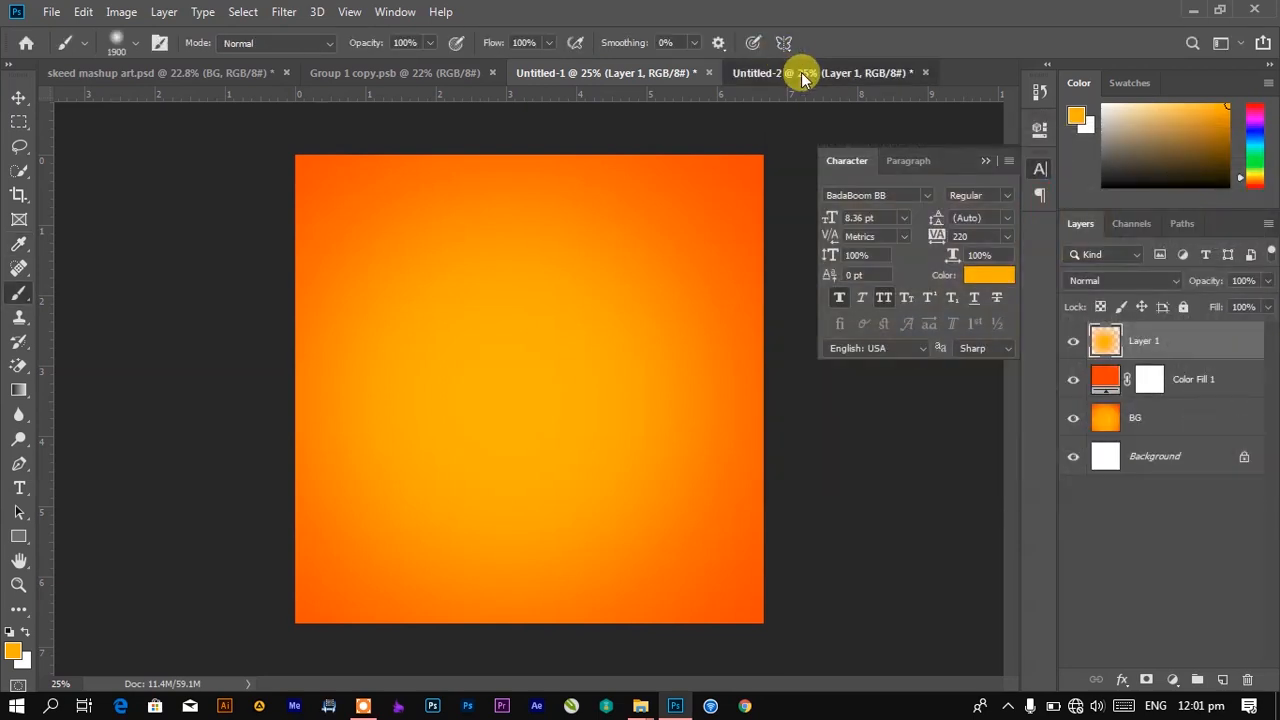
Paint one soft 1900 px brush dab in fbb600 at the centre of the canvas on Layer 1 in Untitled-2
click(806, 72)
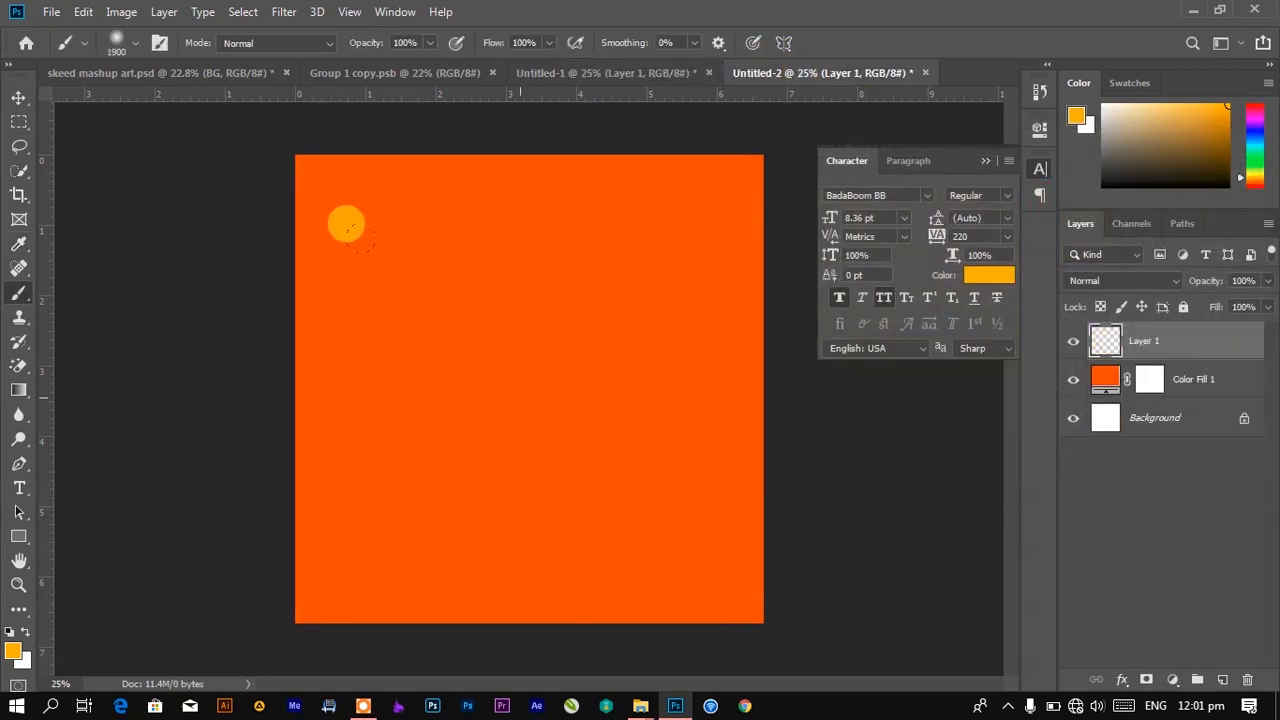
click(15, 655)
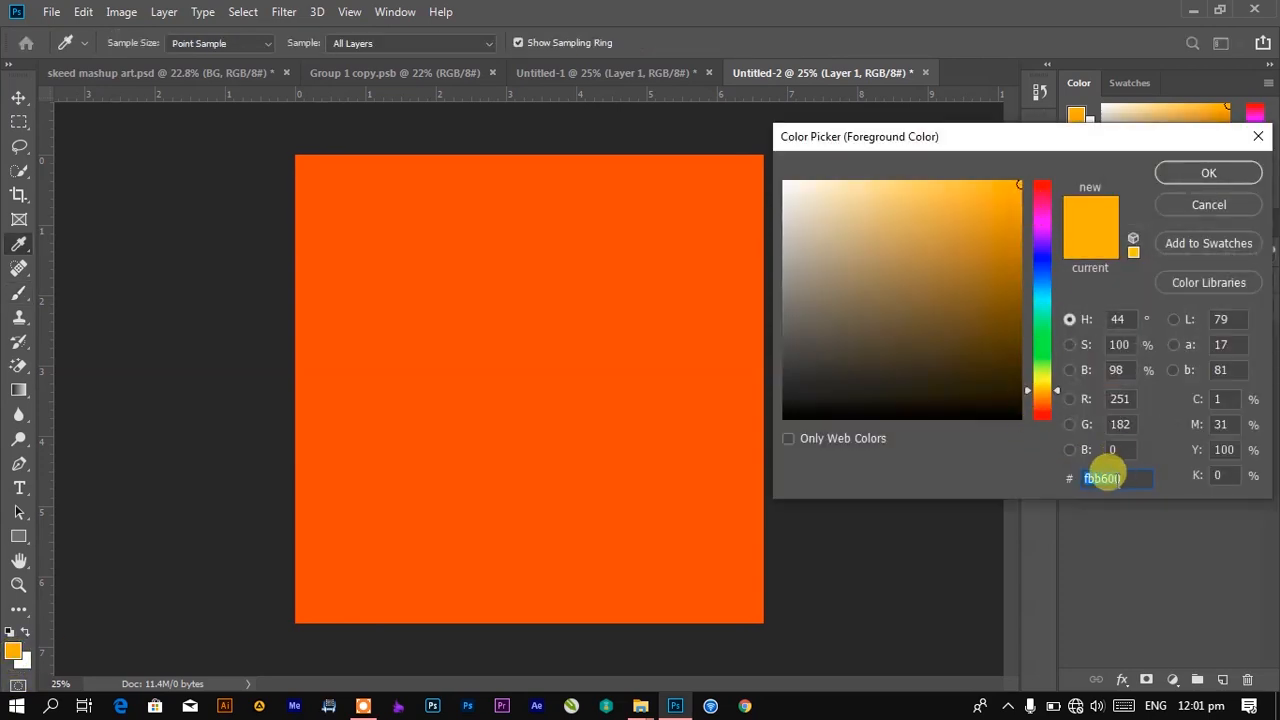
click(1190, 174)
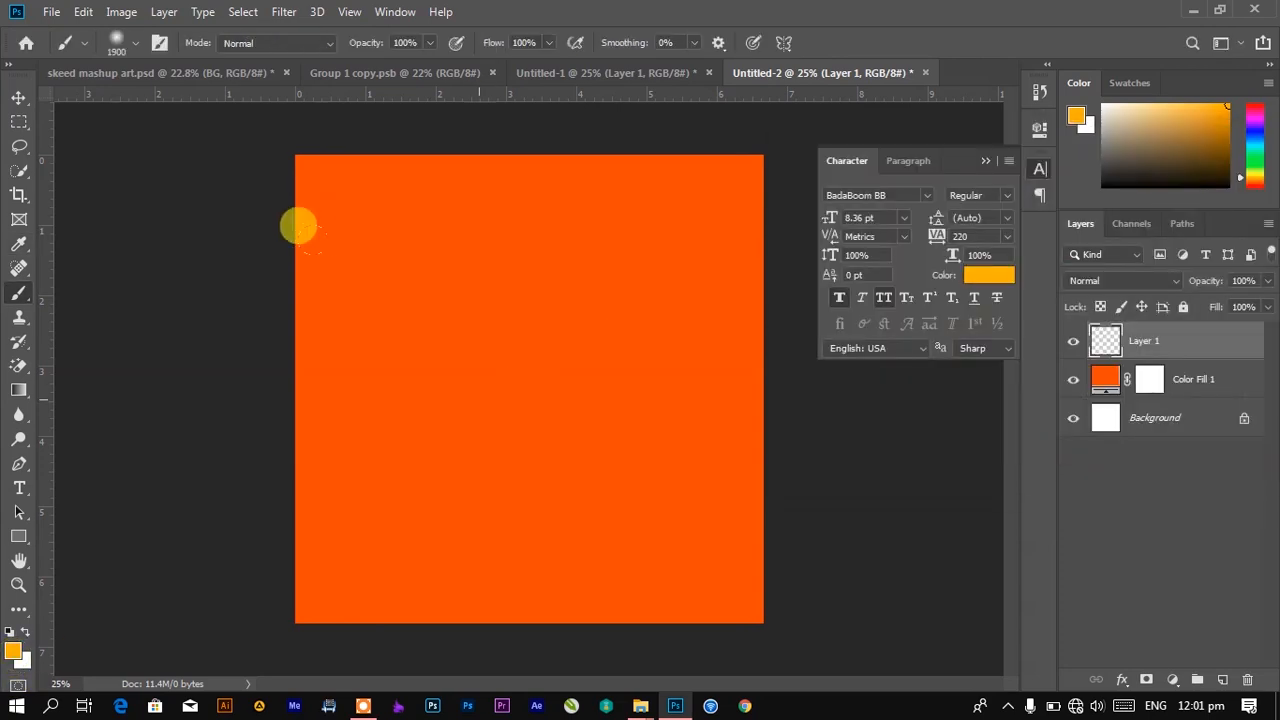
click(522, 396)
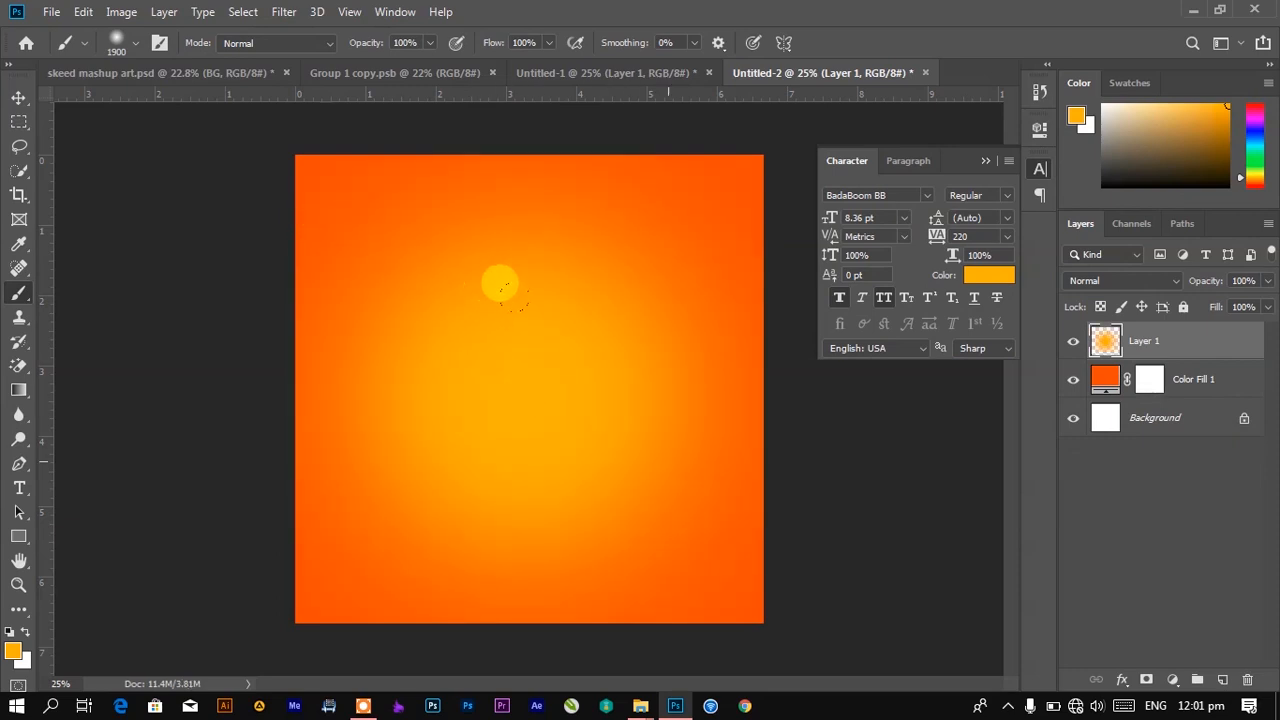
Scale the painted glow on Layer 1 up to 131.20% about the canvas centre
click(21, 95)
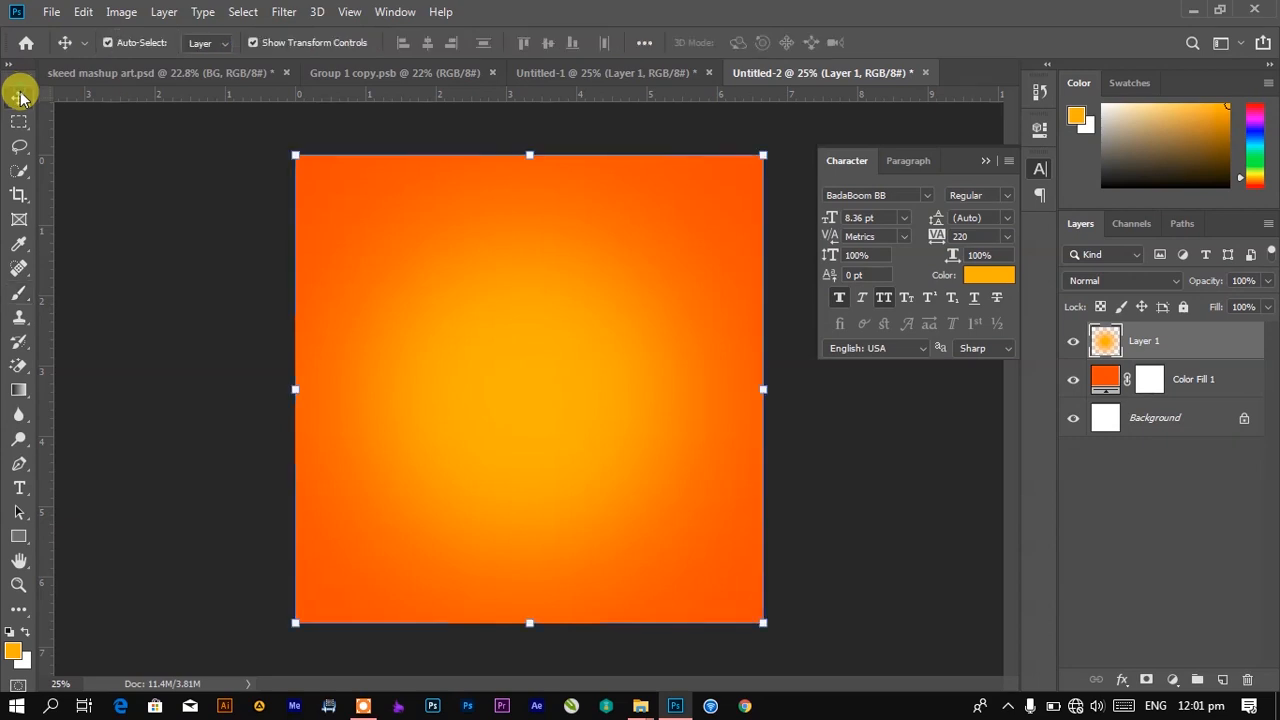
drag(767, 390, 836, 389)
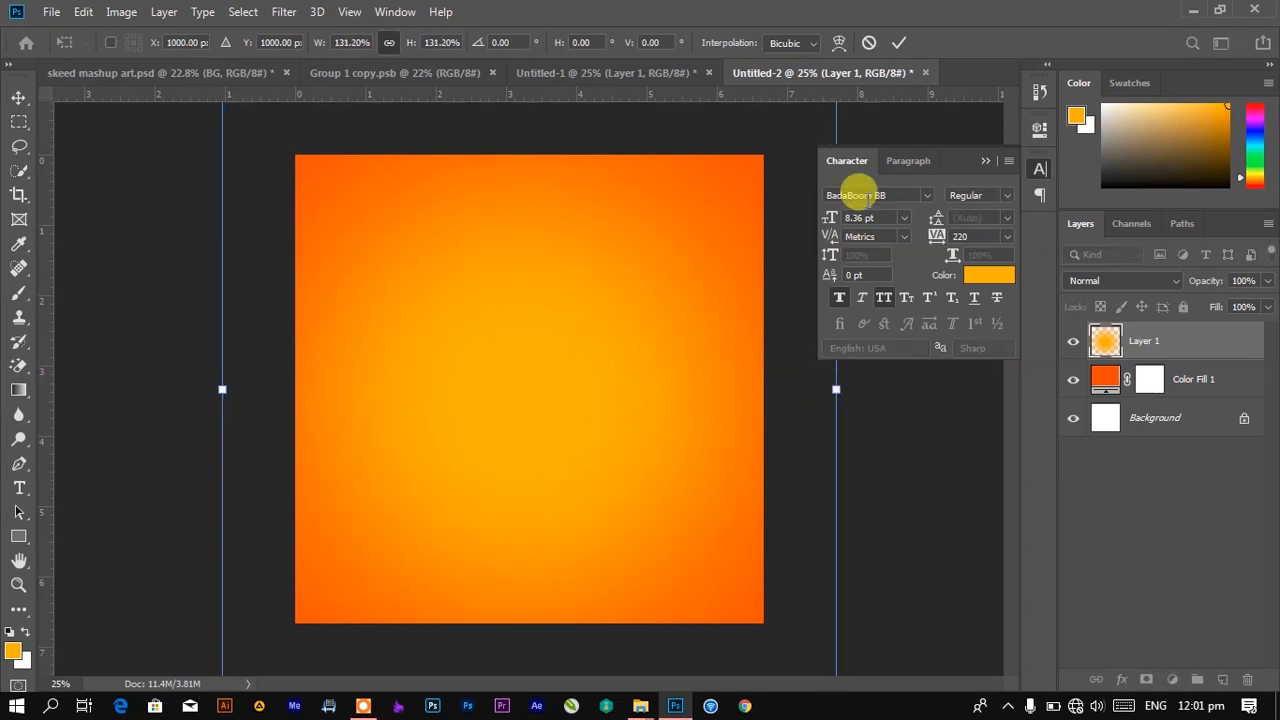
click(901, 45)
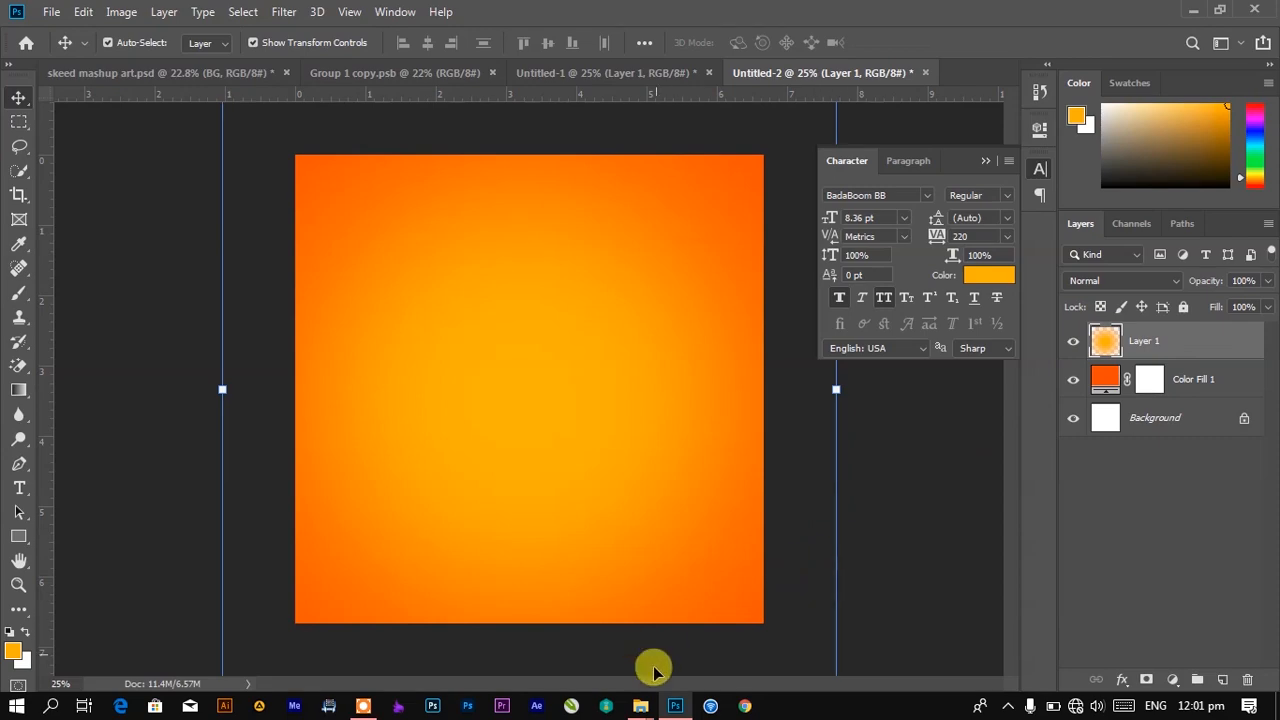
mouse_move(640, 706)
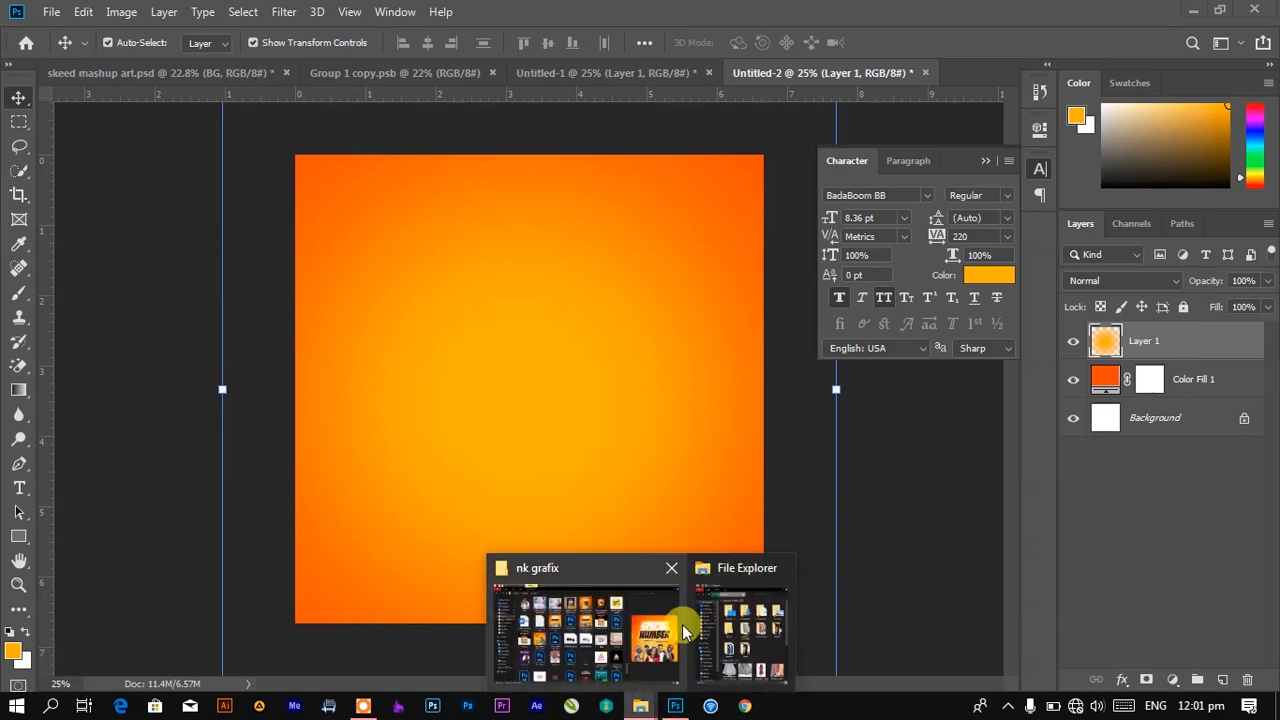
click(615, 629)
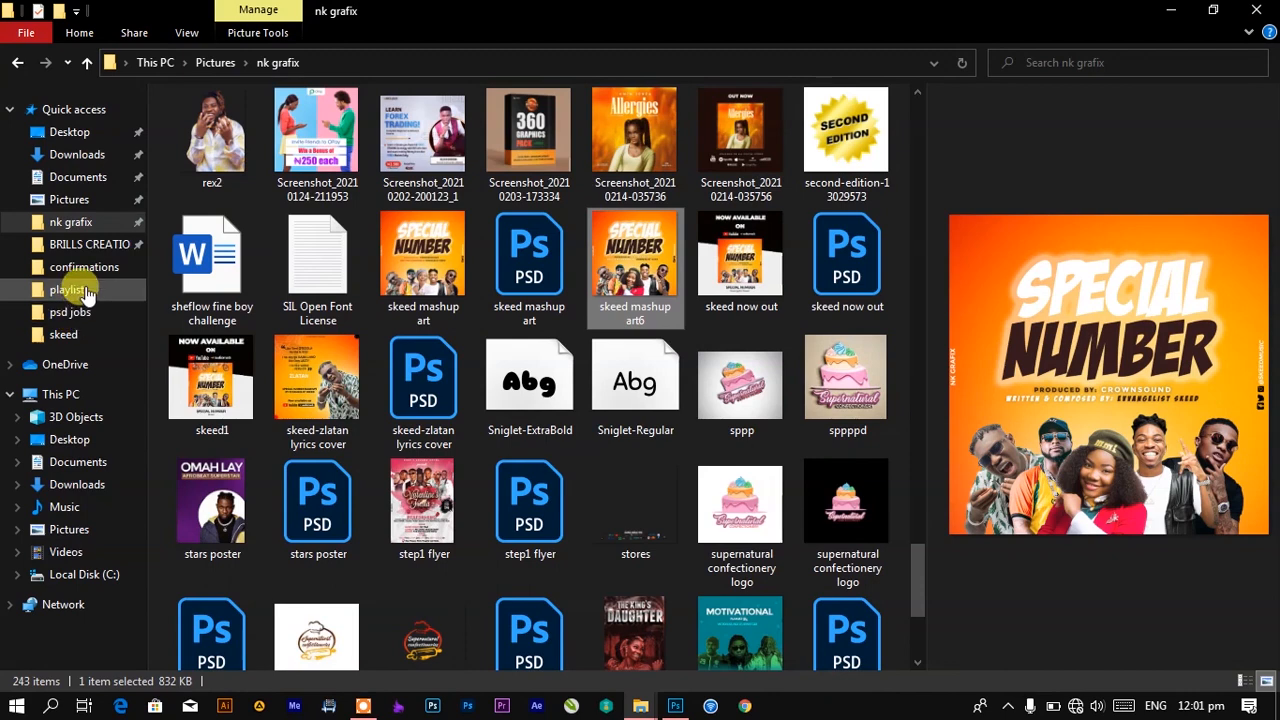
click(84, 334)
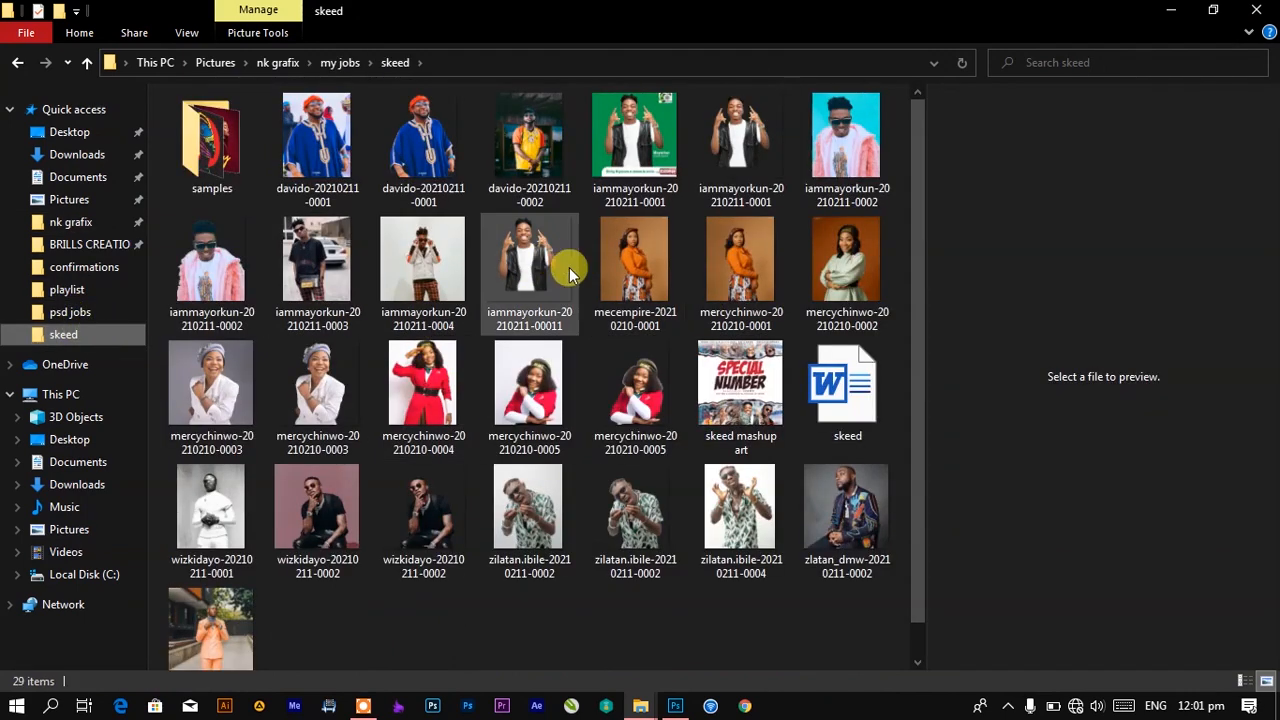
drag(630, 440, 510, 553)
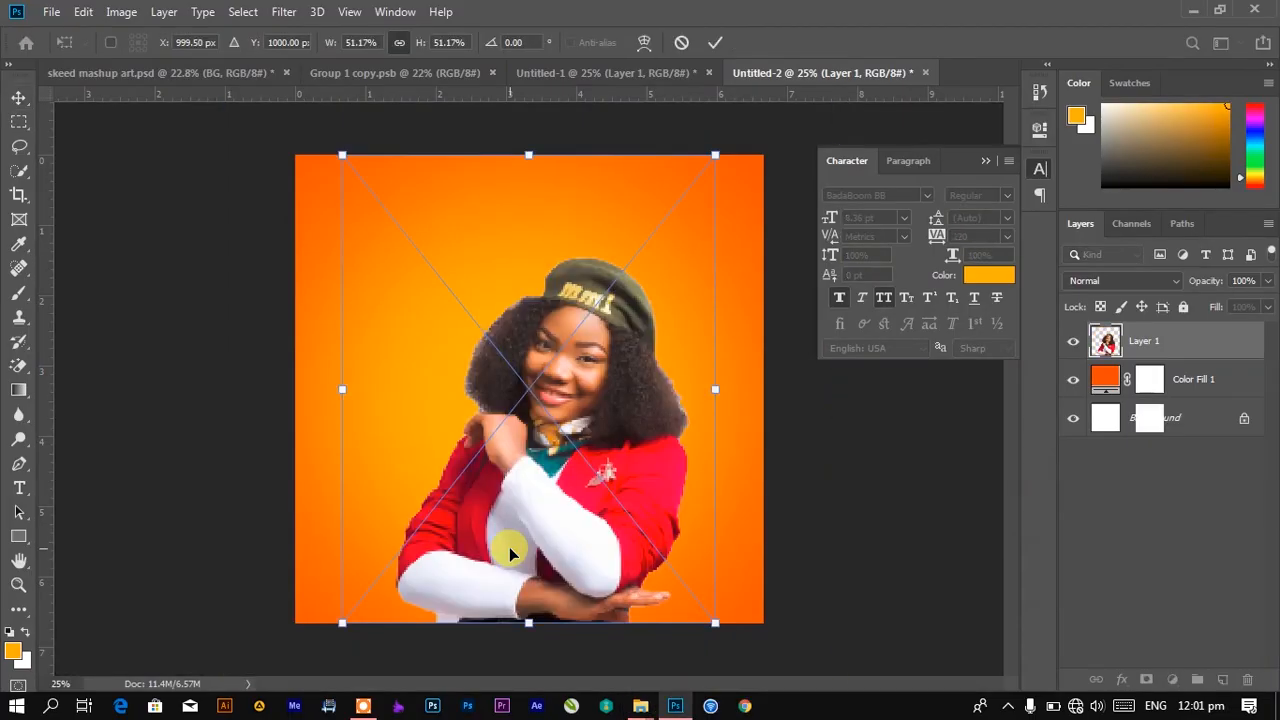
Scale the placed cut-out to 31.07% and position it at the bottom of the canvas, slightly left of centre
drag(333, 148, 518, 297)
drag(610, 440, 530, 450)
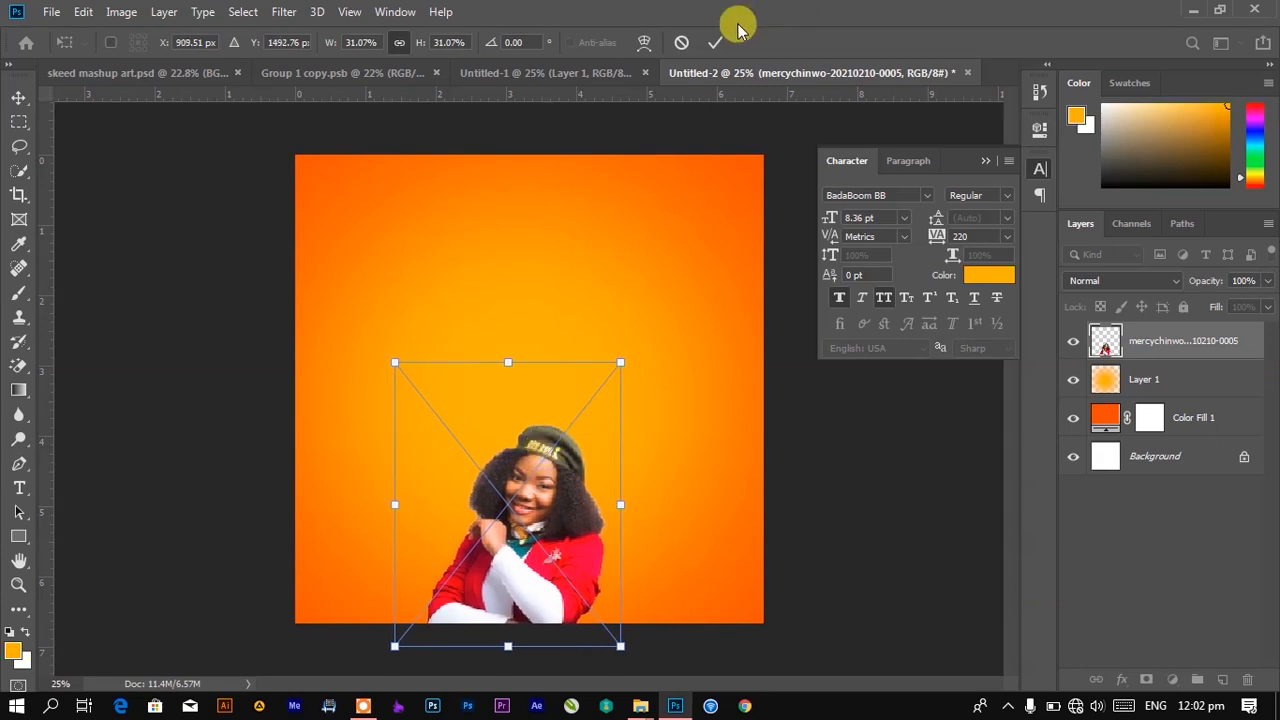
click(716, 42)
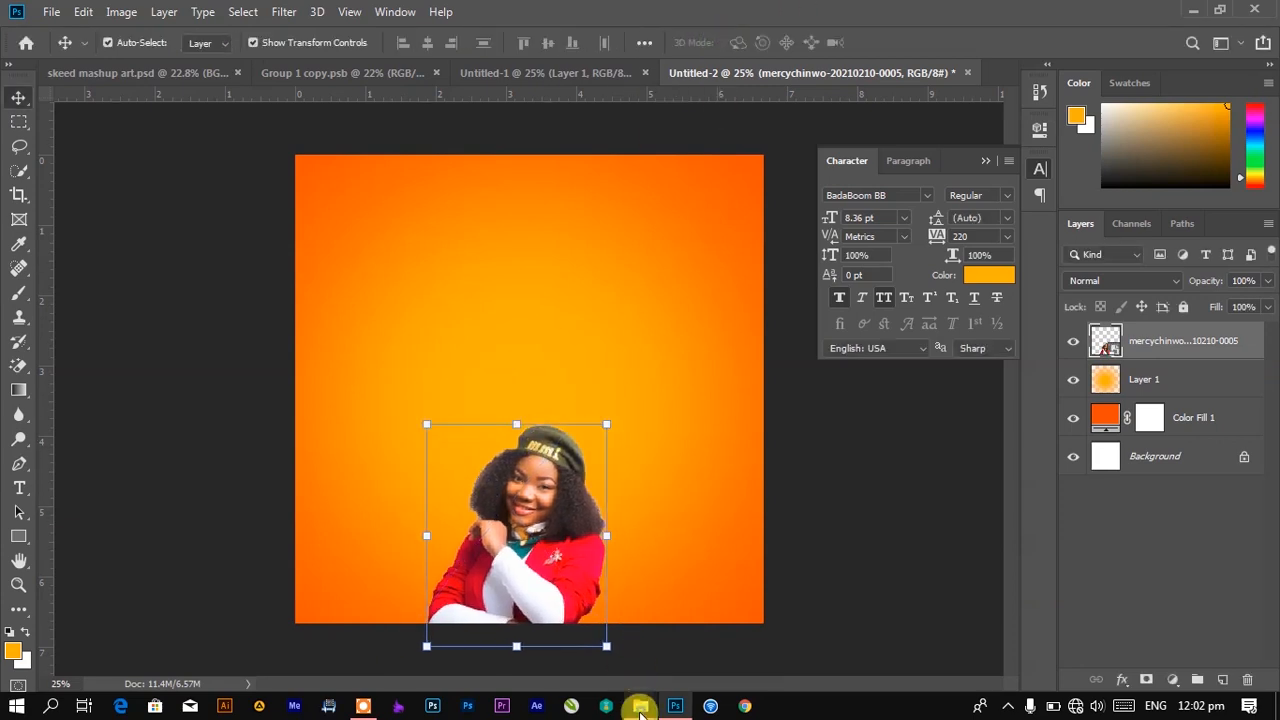
mouse_move(640, 702)
click(566, 628)
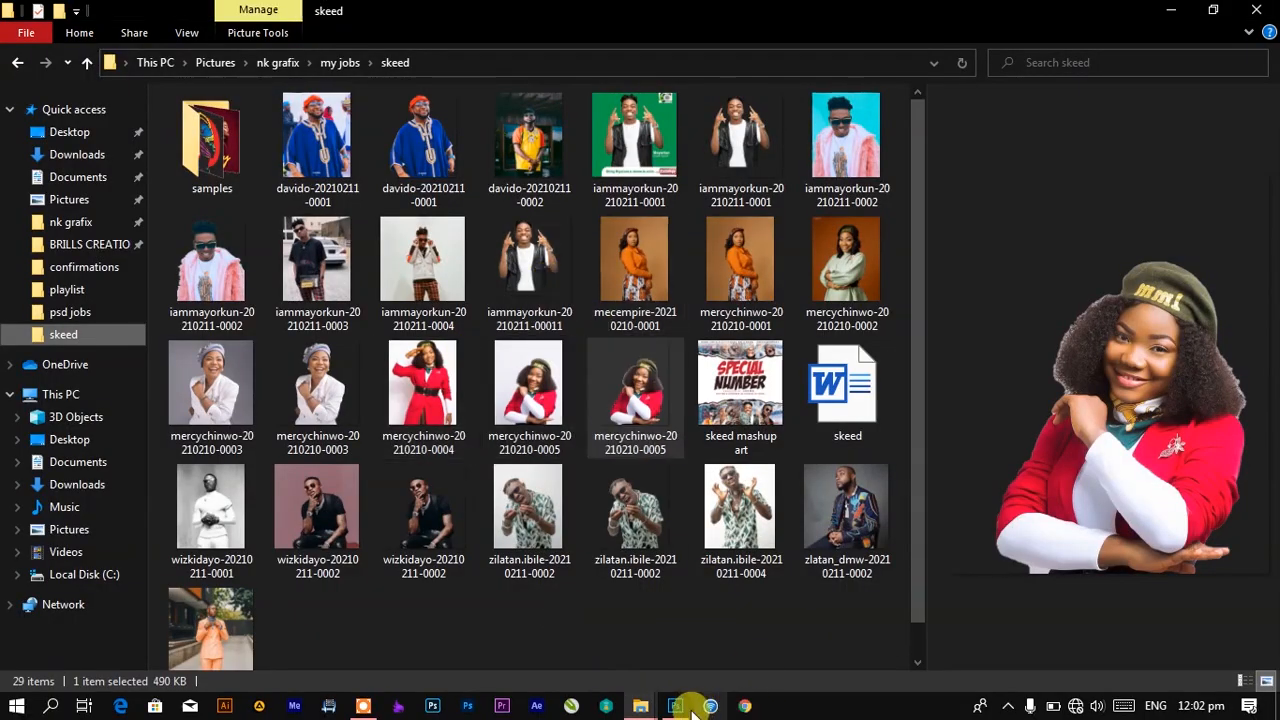
mouse_move(678, 711)
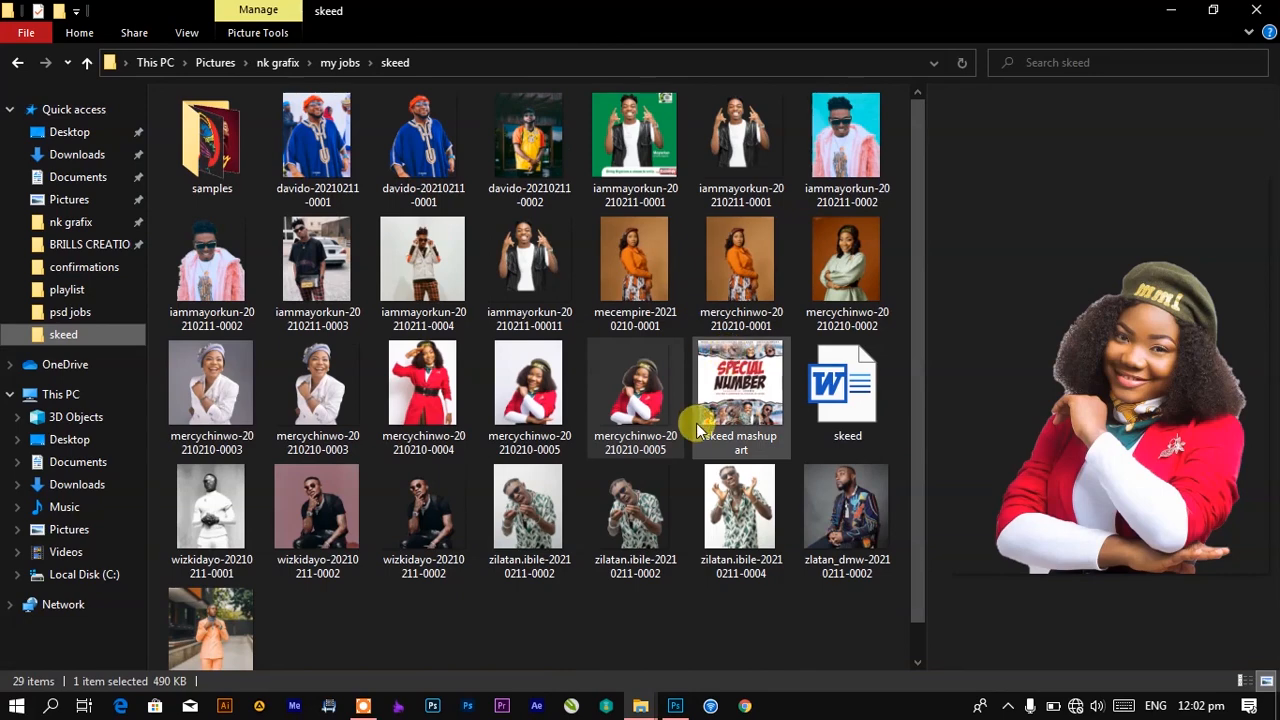
drag(550, 295, 594, 528)
Scale the placed iammayorkun cut-out to 36.86% and position it at the bottom of the canvas, just right of the woman in red
drag(291, 147, 414, 274)
drag(680, 408, 697, 478)
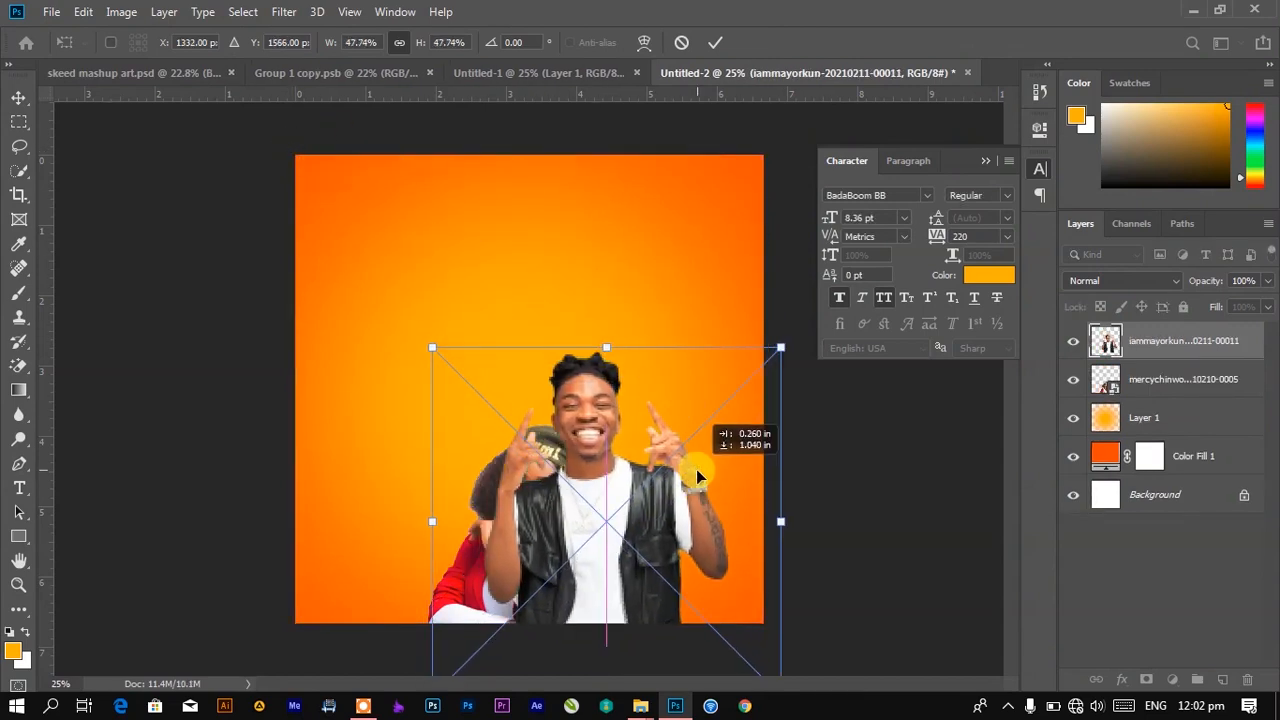
drag(785, 345, 707, 428)
drag(624, 487, 670, 474)
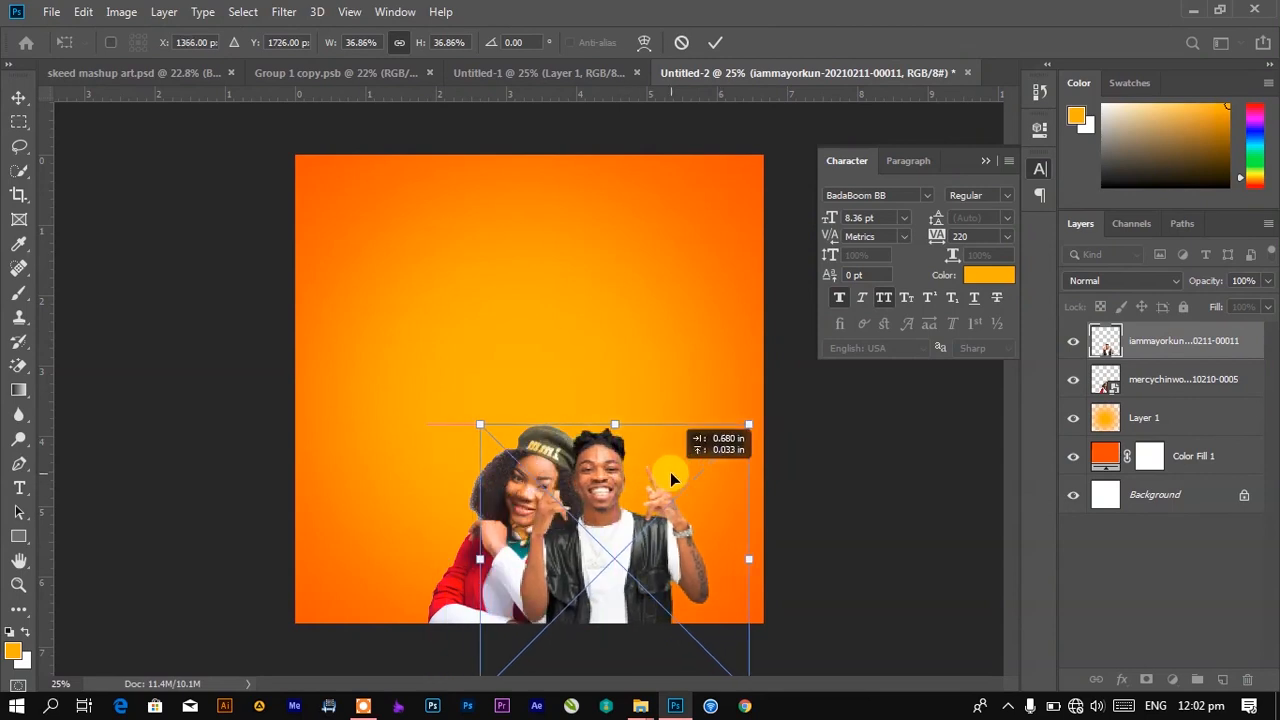
click(716, 46)
Move the iammayorkun layer directly below the mercychinwo layer and shift its cut-out slightly to the right
drag(1206, 340, 1207, 412)
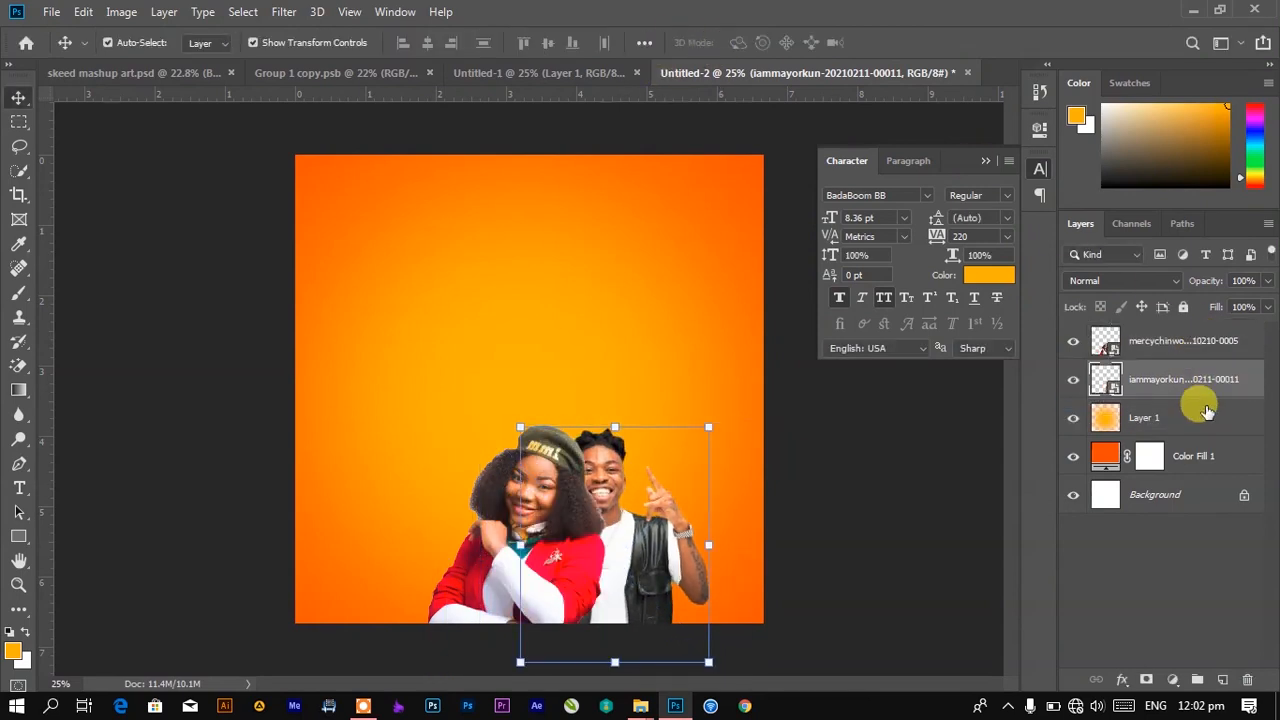
drag(630, 548, 652, 553)
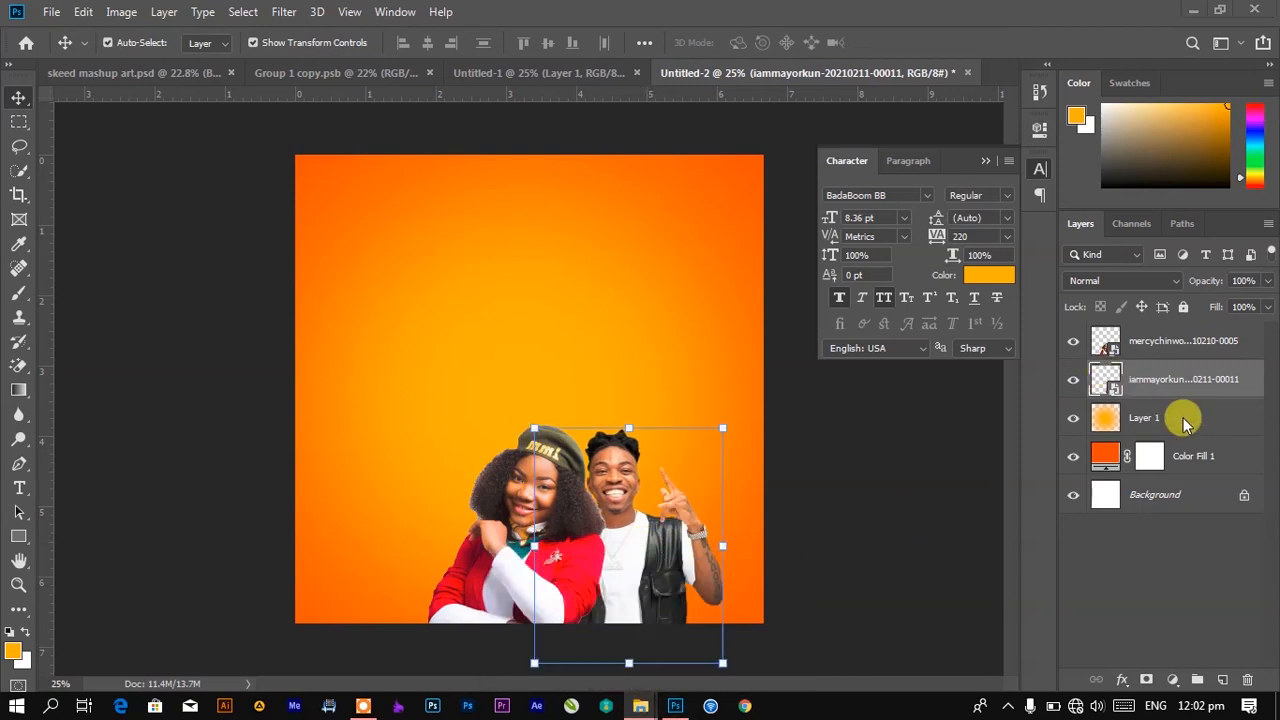
click(1100, 417)
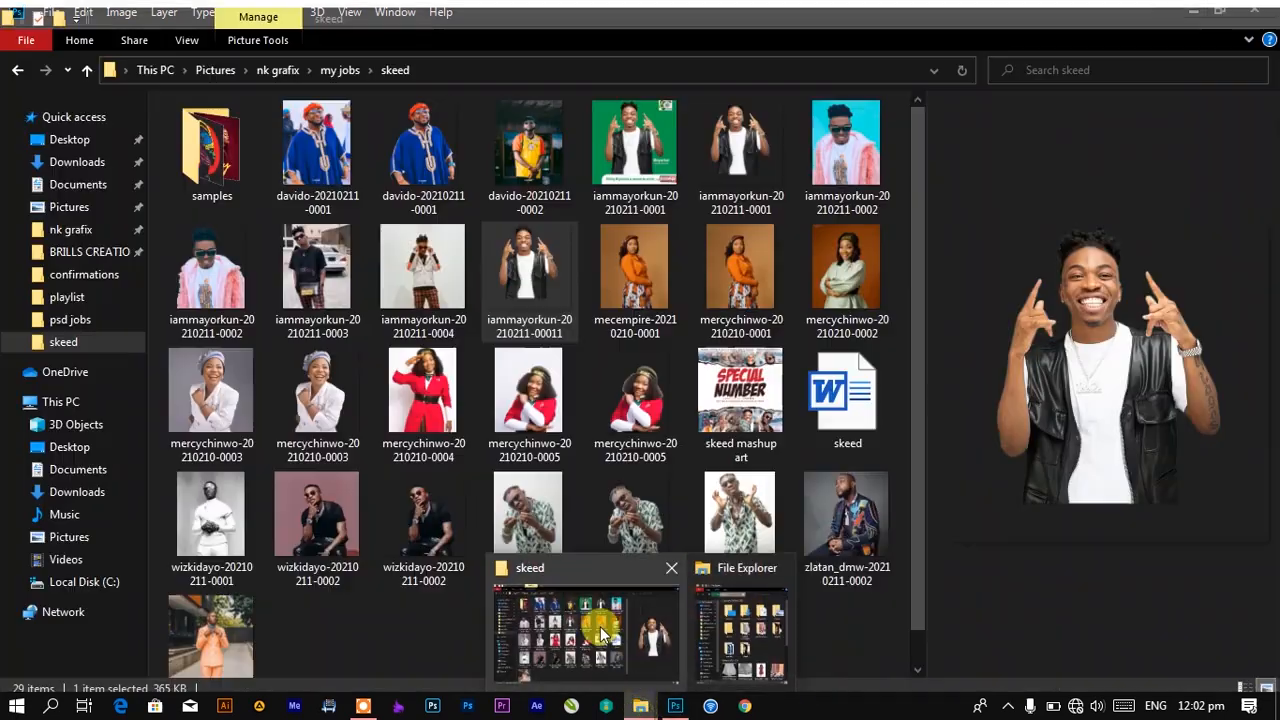
click(600, 630)
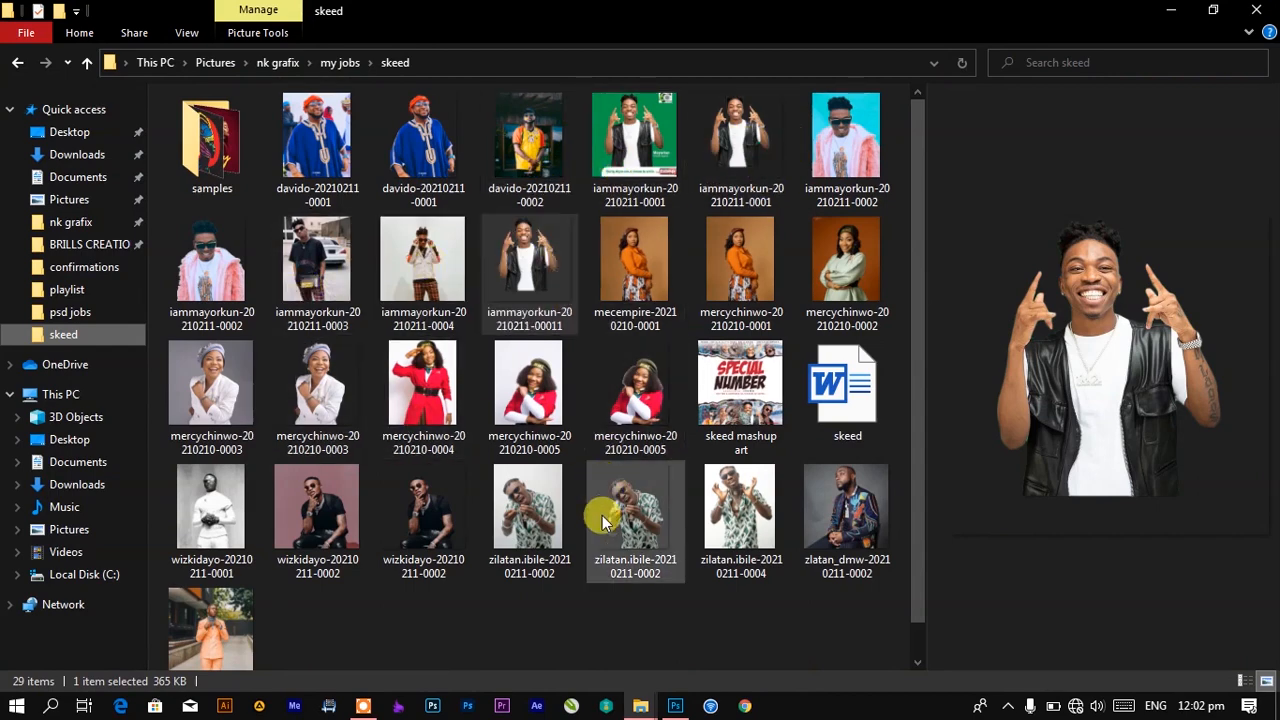
drag(440, 515, 686, 545)
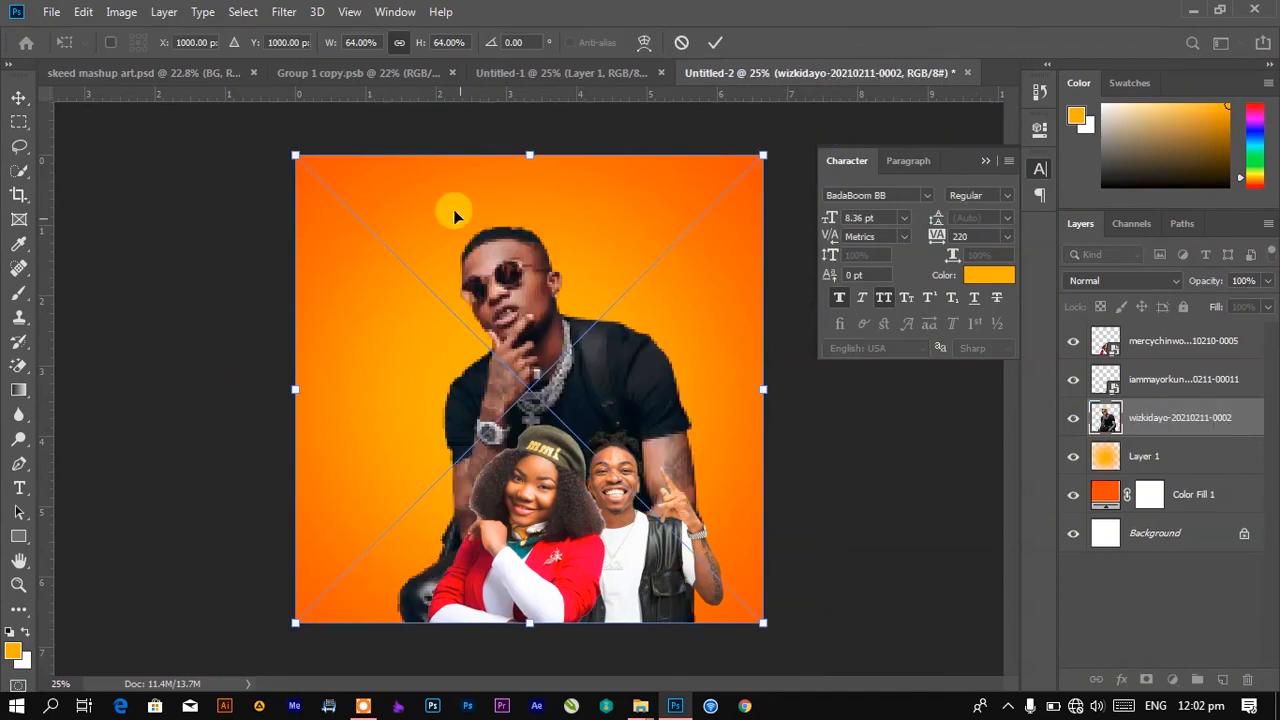
Scale the wizkidayo cut-out to 33.47%, flipped horizontally, and position it at the canvas's bottom right corner behind the man in the vest
drag(294, 150, 518, 378)
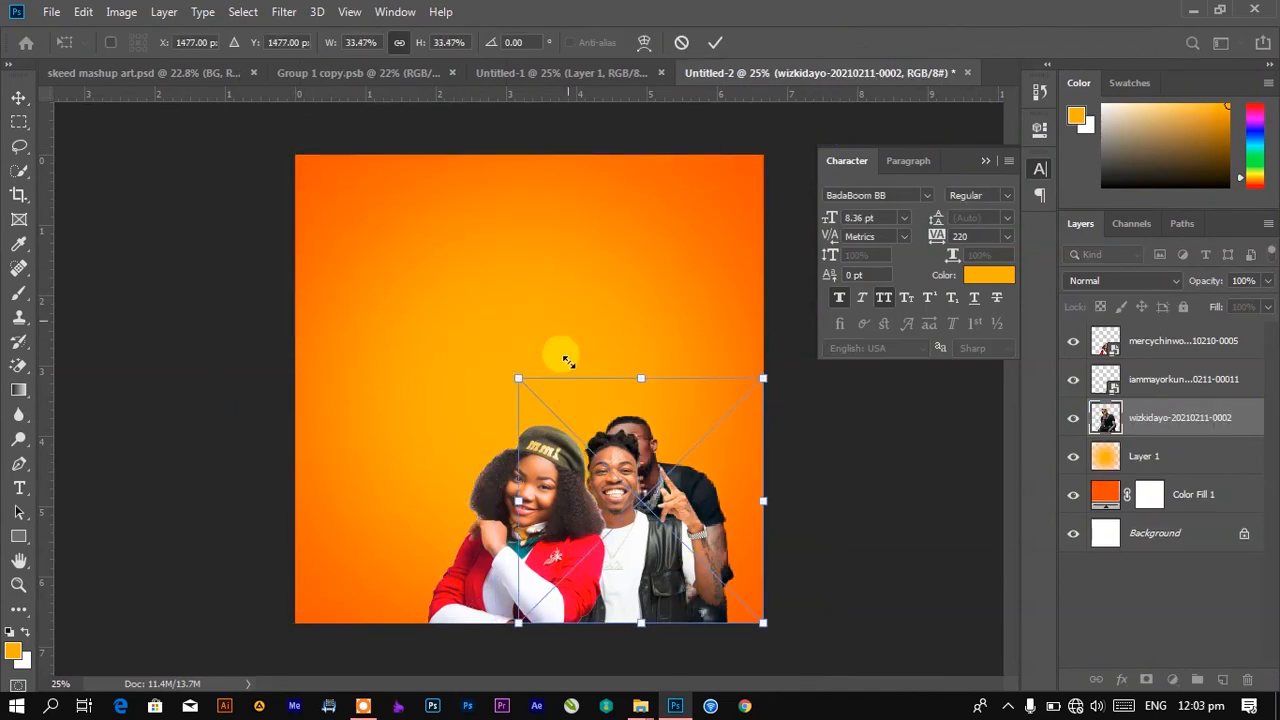
right_click(665, 520)
click(690, 467)
drag(635, 510, 692, 520)
key(Down)
key(Down)
key(Down)
key(Down)
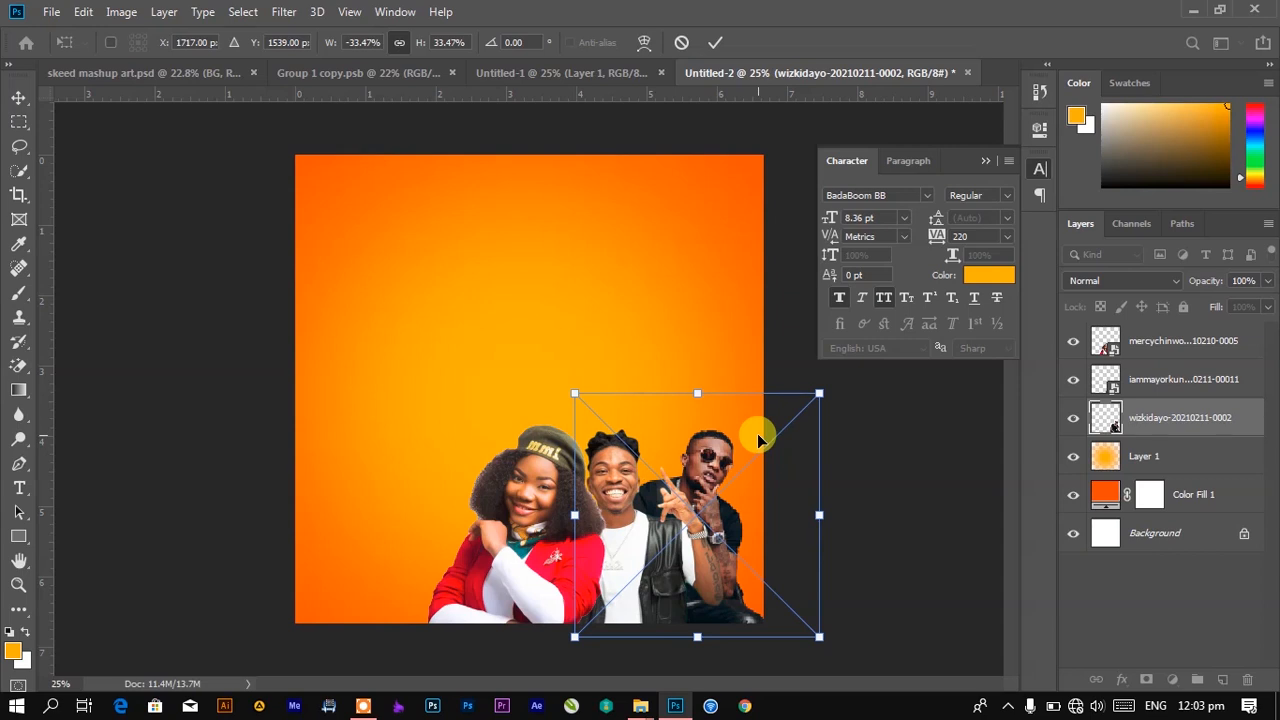
key(Return)
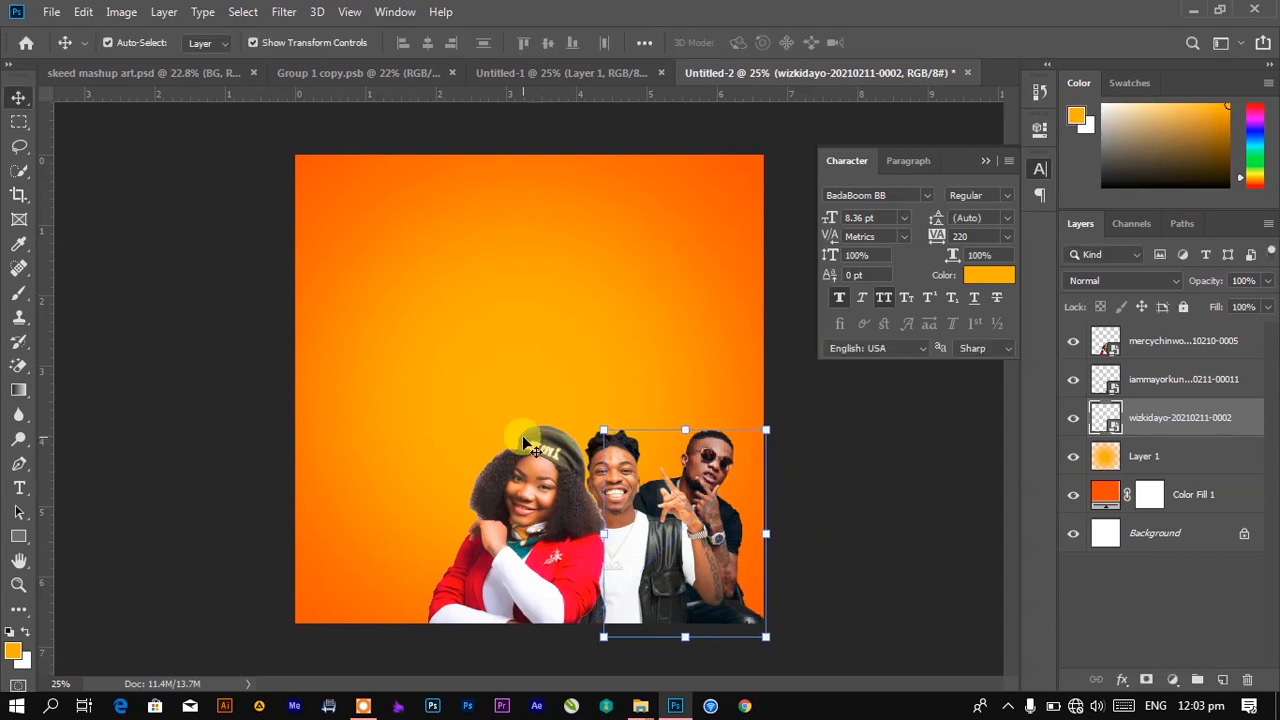
Copy the man in the orange jersey from Group 1 copy.psb to above Layer 1 in Untitled-2, positioned behind the woman's left side
click(1163, 453)
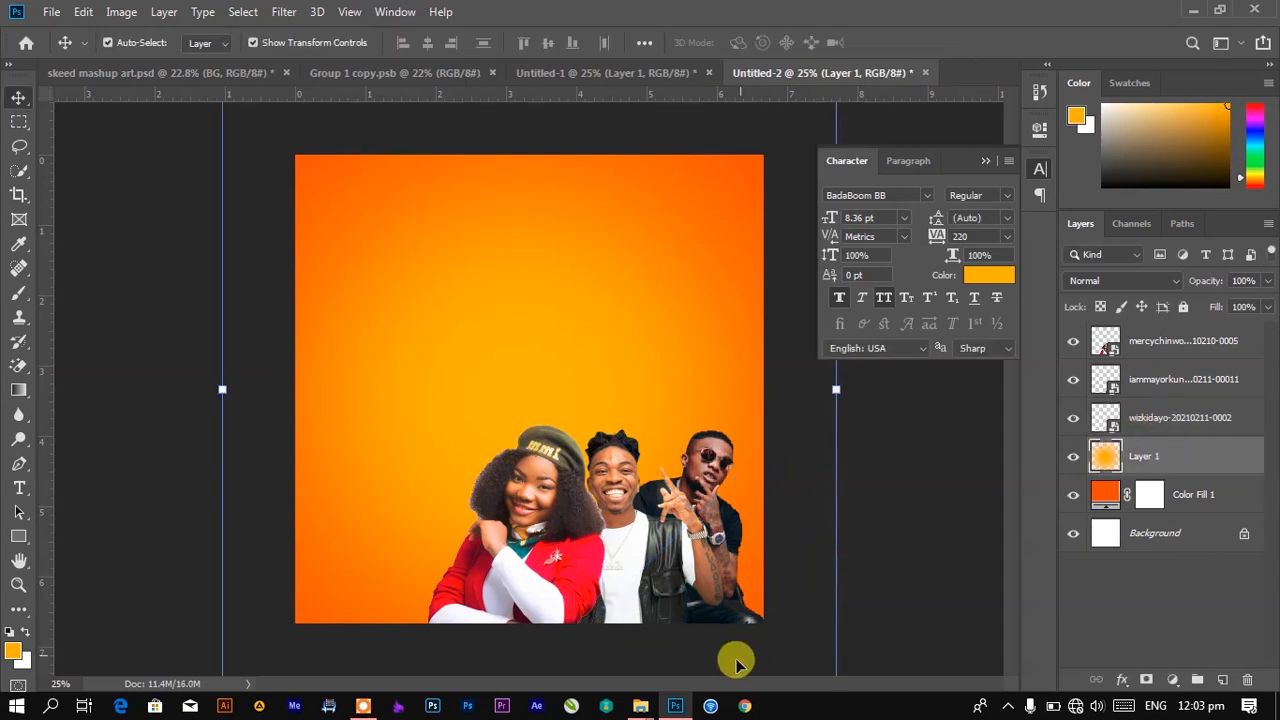
mouse_move(650, 706)
click(571, 600)
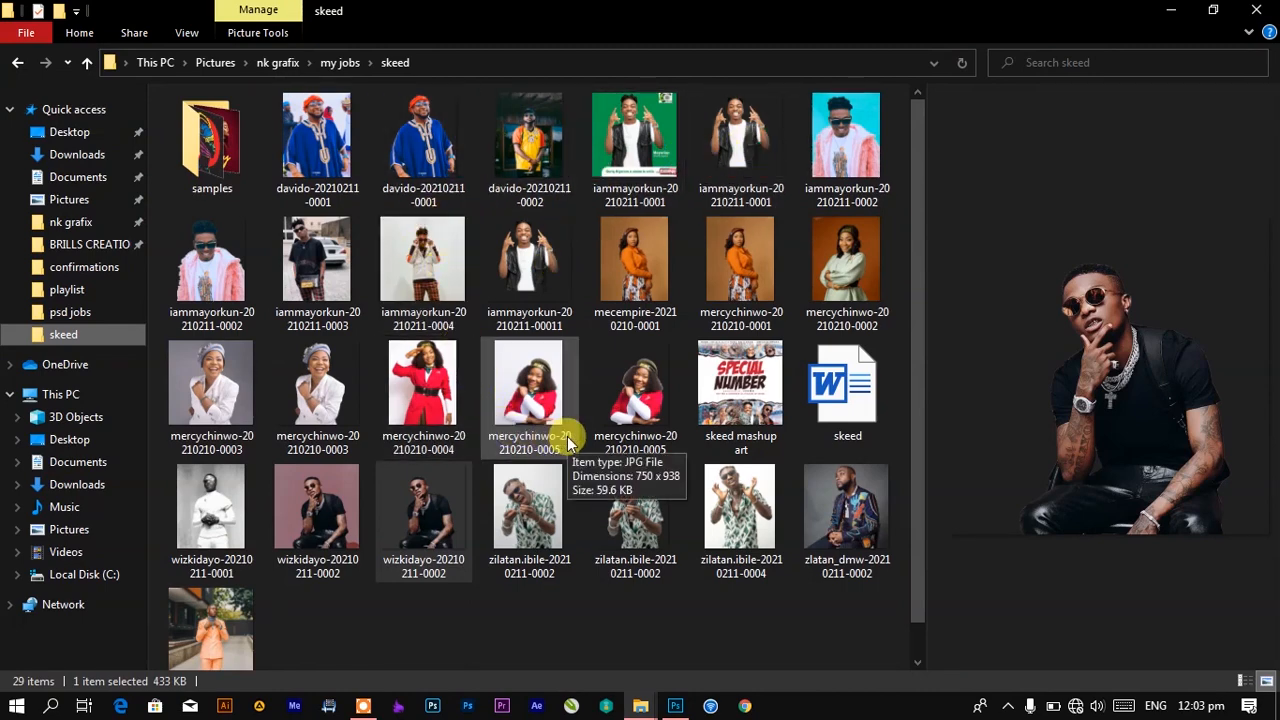
click(675, 706)
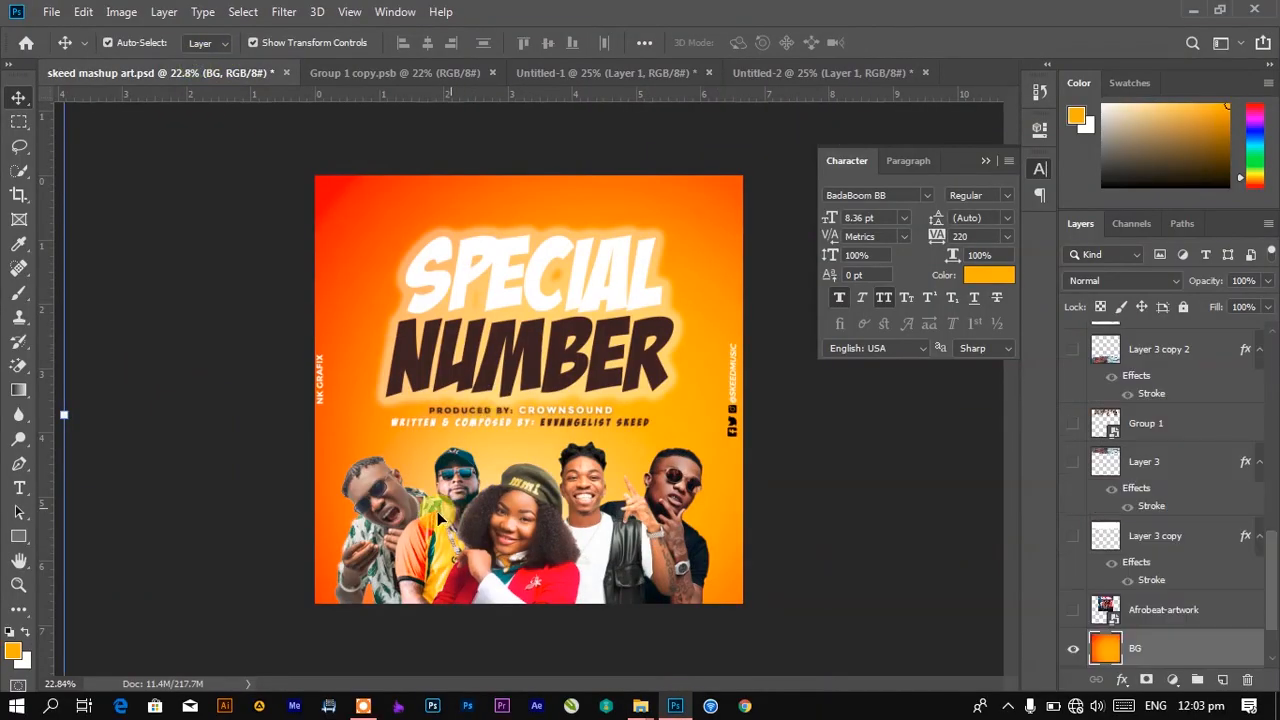
click(388, 72)
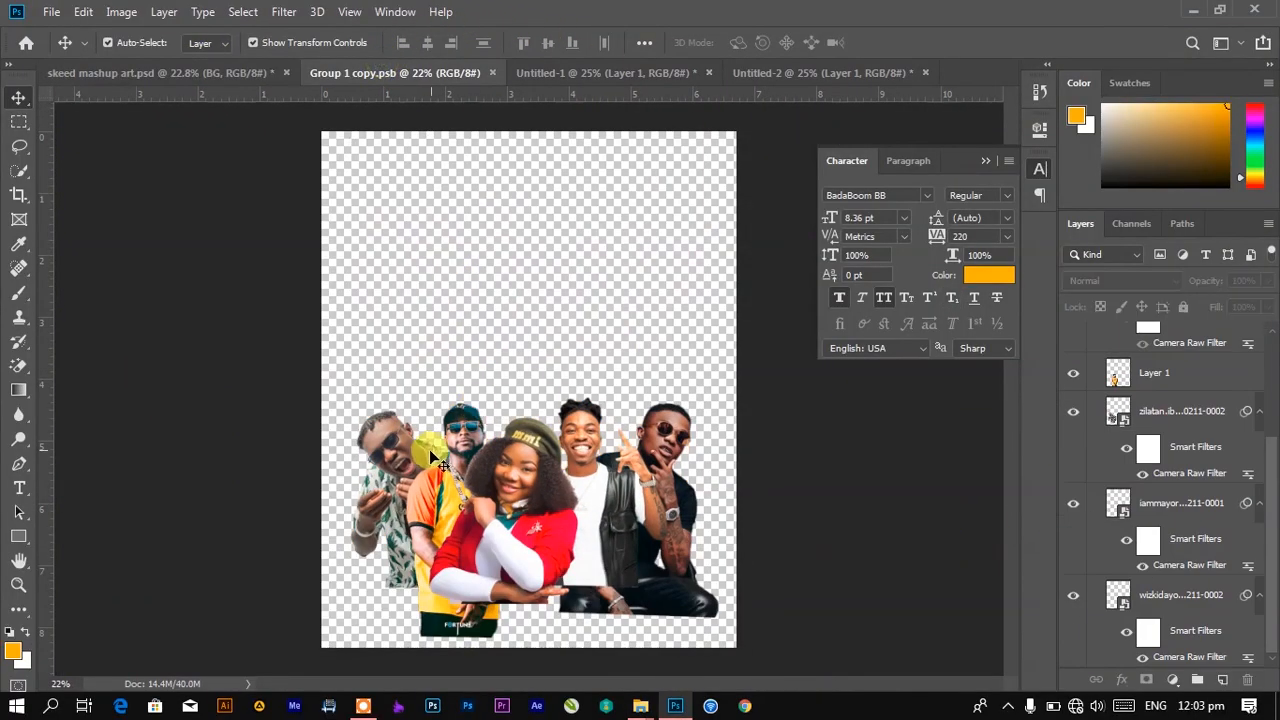
drag(458, 472, 621, 100)
drag(745, 36, 461, 497)
mouse_move(640, 705)
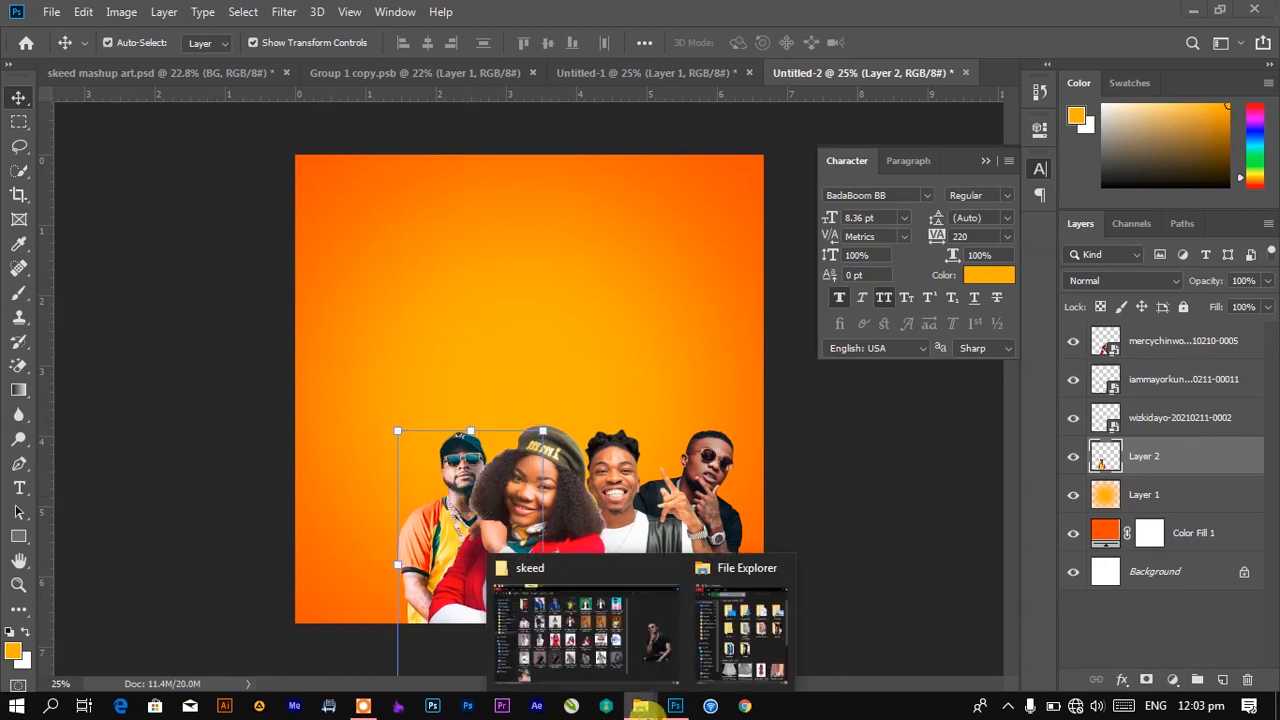
click(620, 678)
drag(519, 533, 418, 540)
Scale the zilatan.ibile cut-out to 30.28% at the canvas's bottom left and move its layer below Layer 2
drag(718, 155, 620, 257)
drag(514, 402, 470, 445)
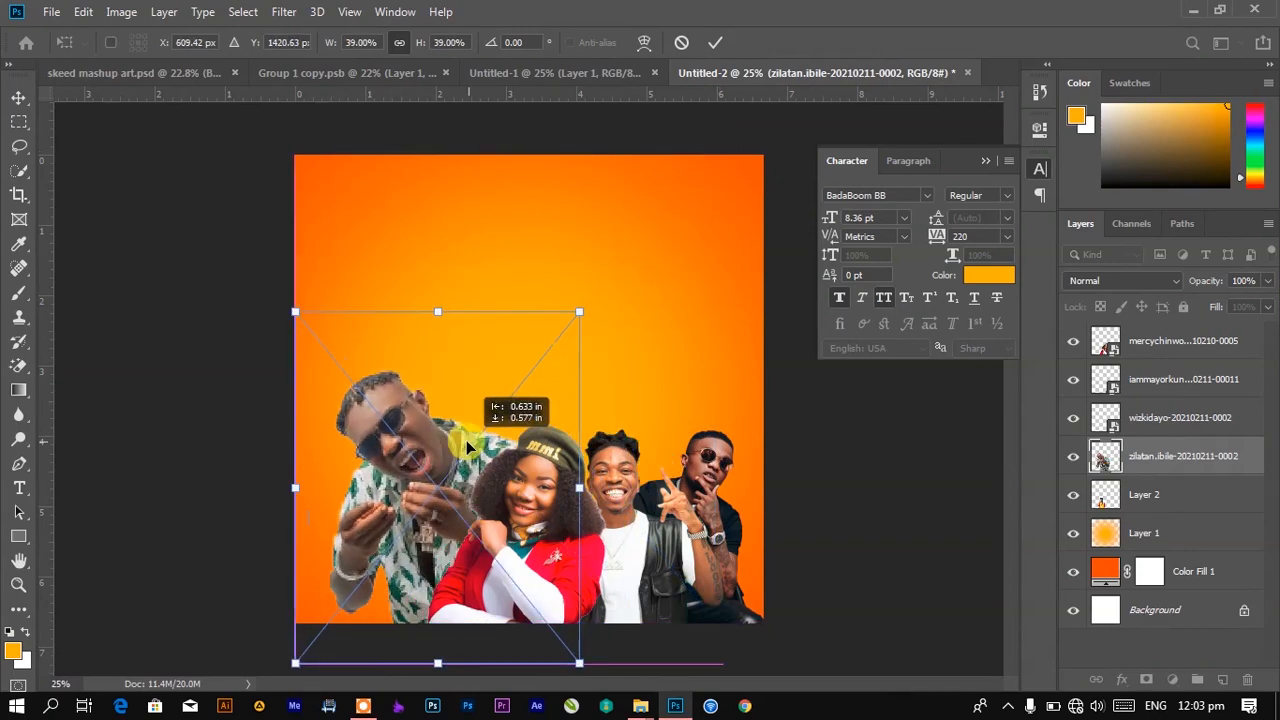
drag(296, 312, 357, 391)
drag(472, 526, 430, 524)
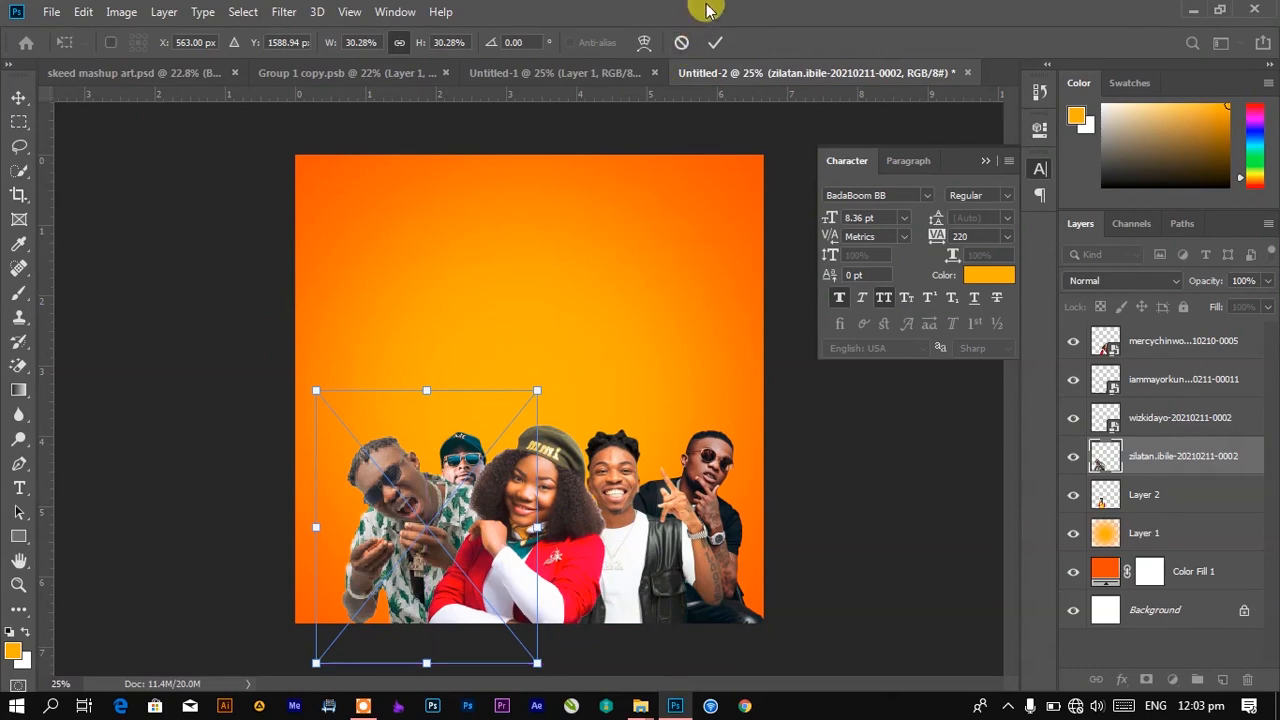
click(718, 42)
drag(1170, 452, 1166, 512)
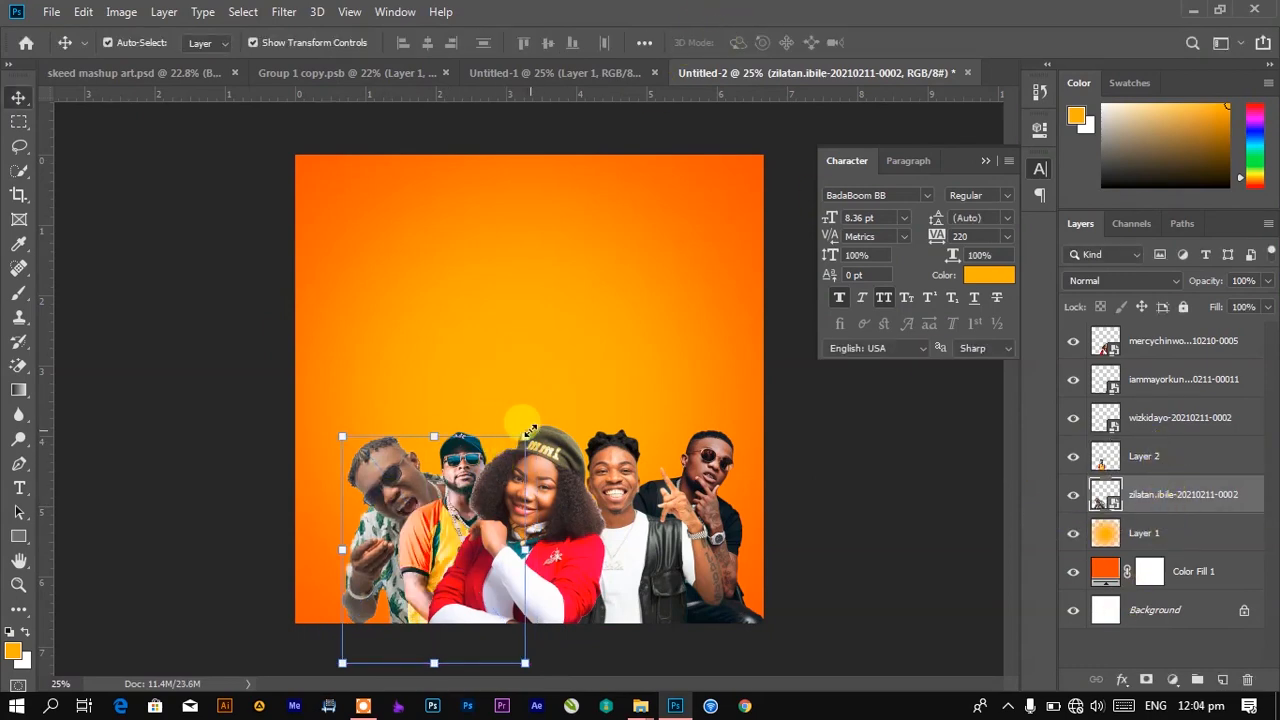
Reduce the zilatan.ibile cut-out's scale to 27.45% and reposition it beside the man in the orange jersey, with their heads roughly level
drag(529, 431, 500, 407)
drag(282, 399, 320, 410)
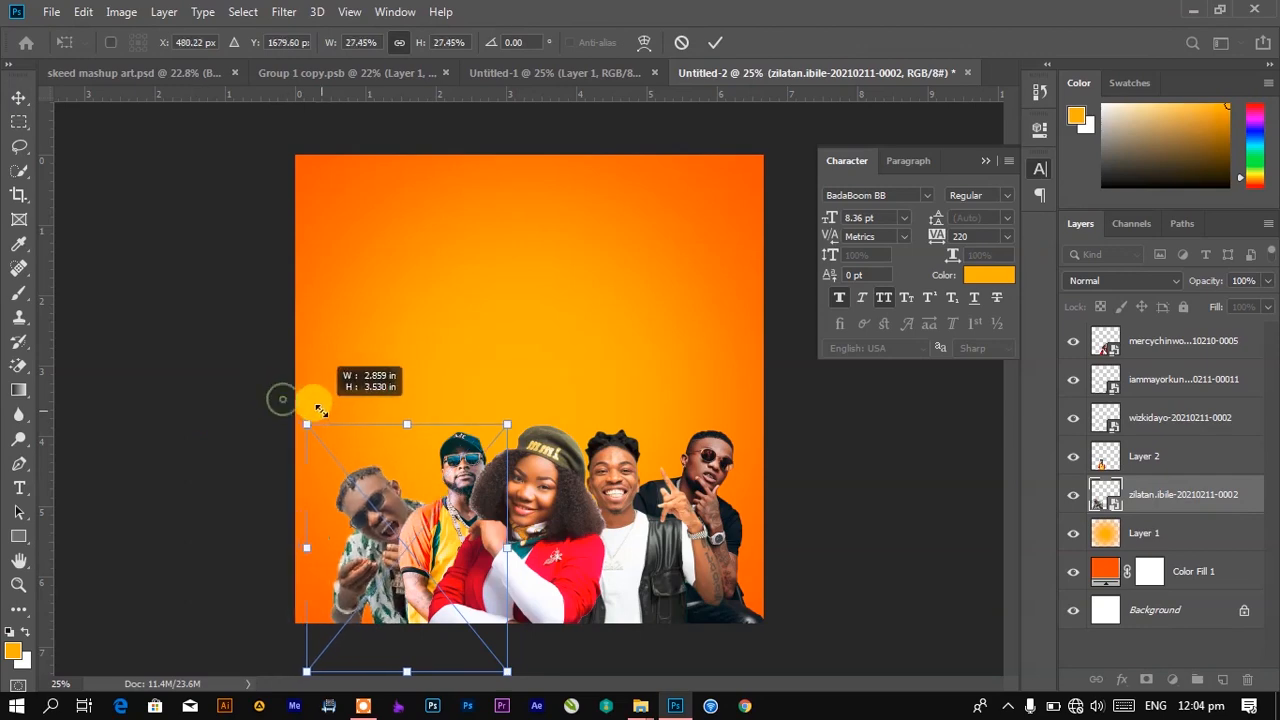
drag(366, 504, 386, 479)
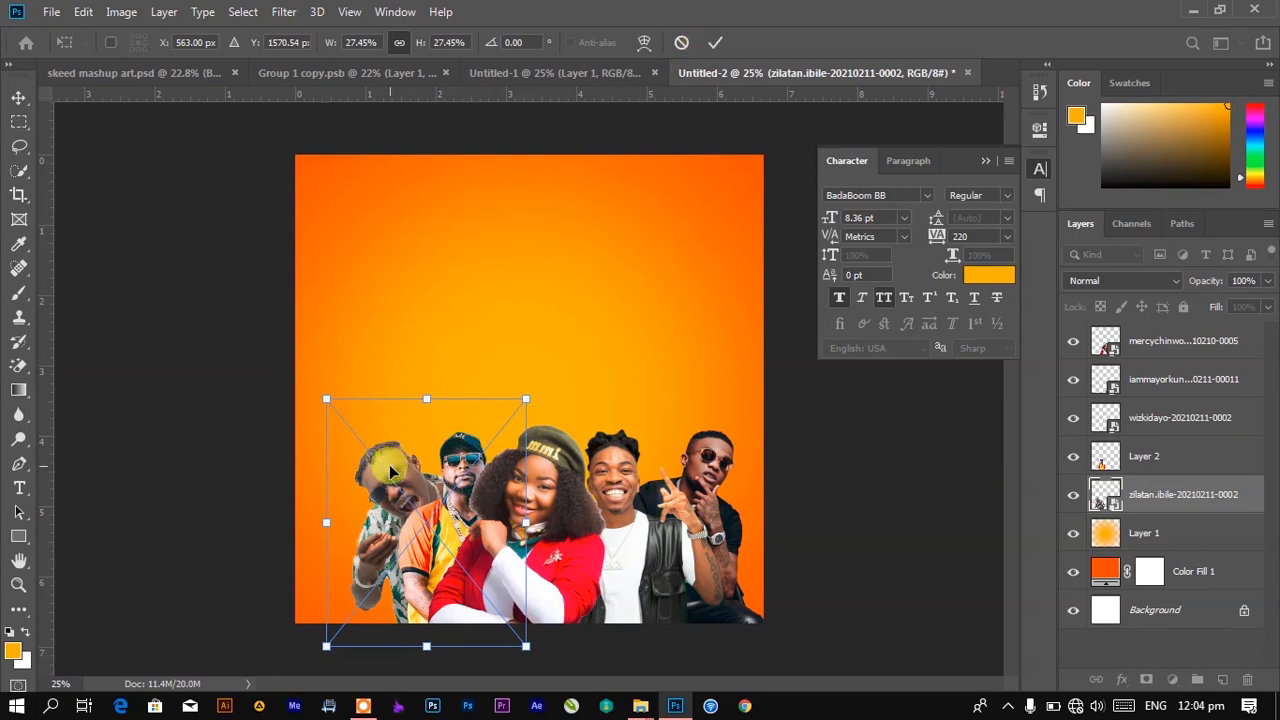
drag(405, 487, 406, 487)
click(715, 42)
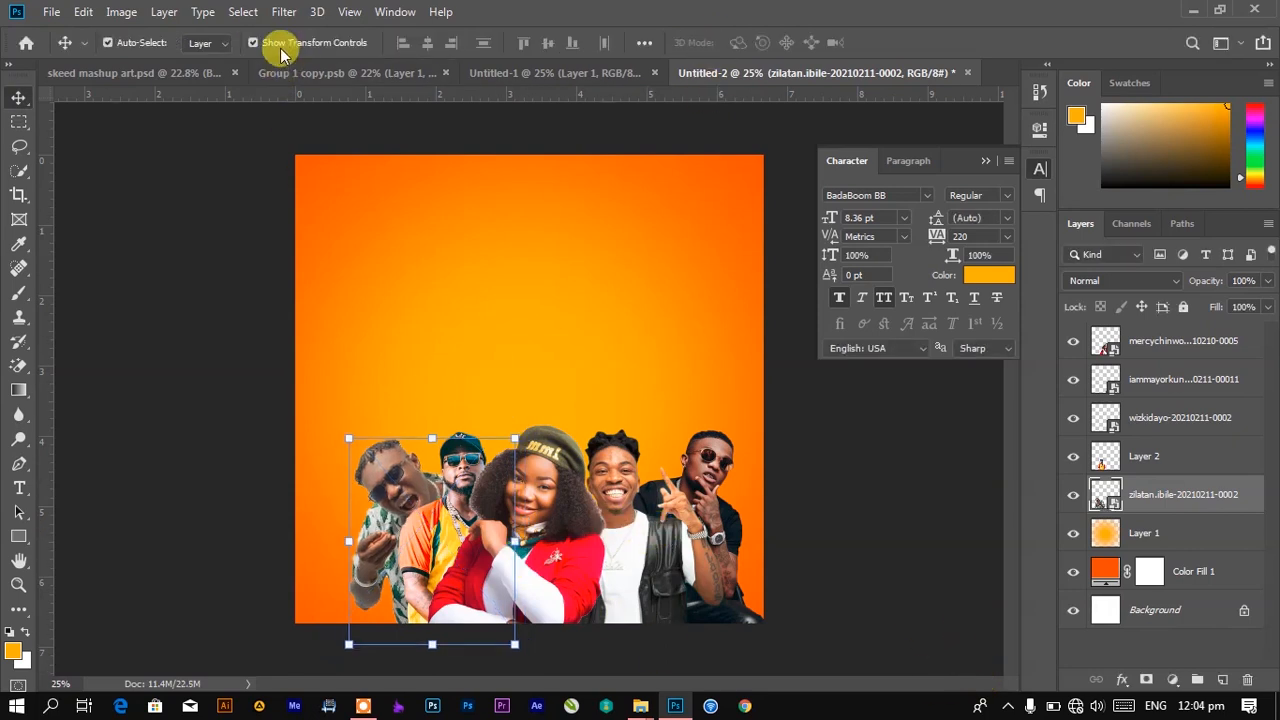
Apply a Camera Raw Filter to the zilatan.ibile layer with Clarity +11, Contrast +4 and Exposure +0.35
click(282, 12)
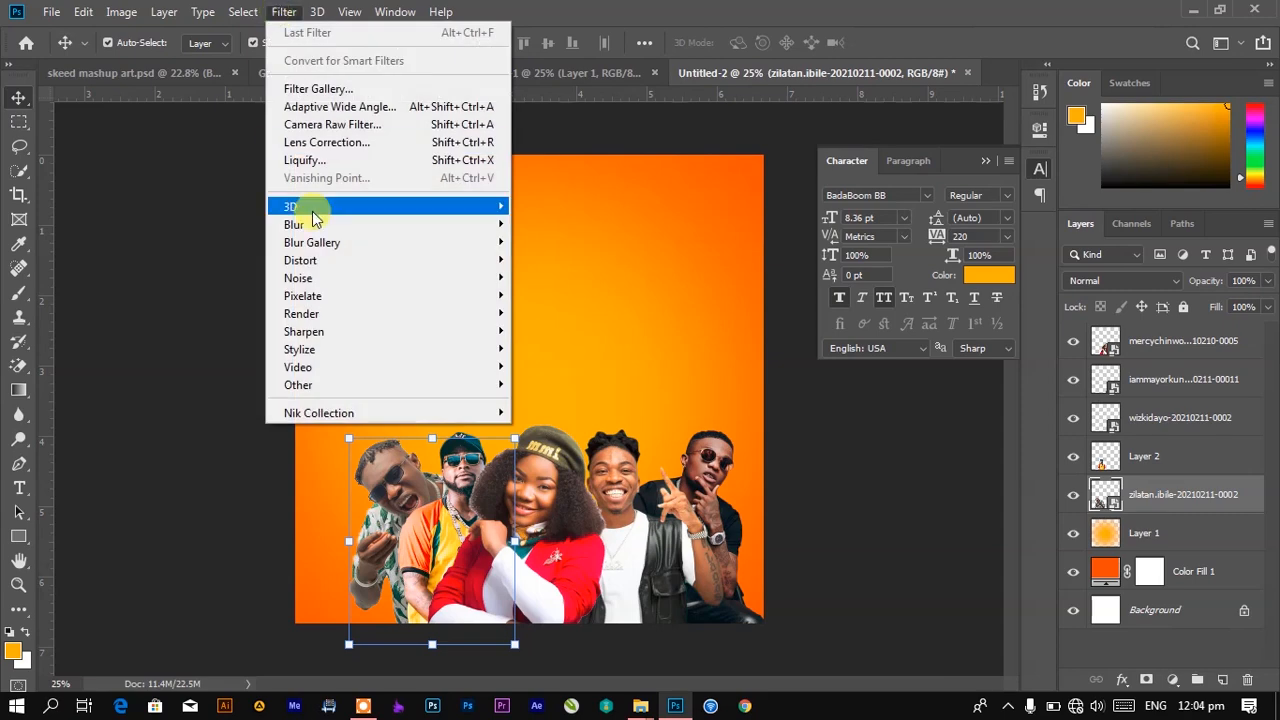
click(313, 121)
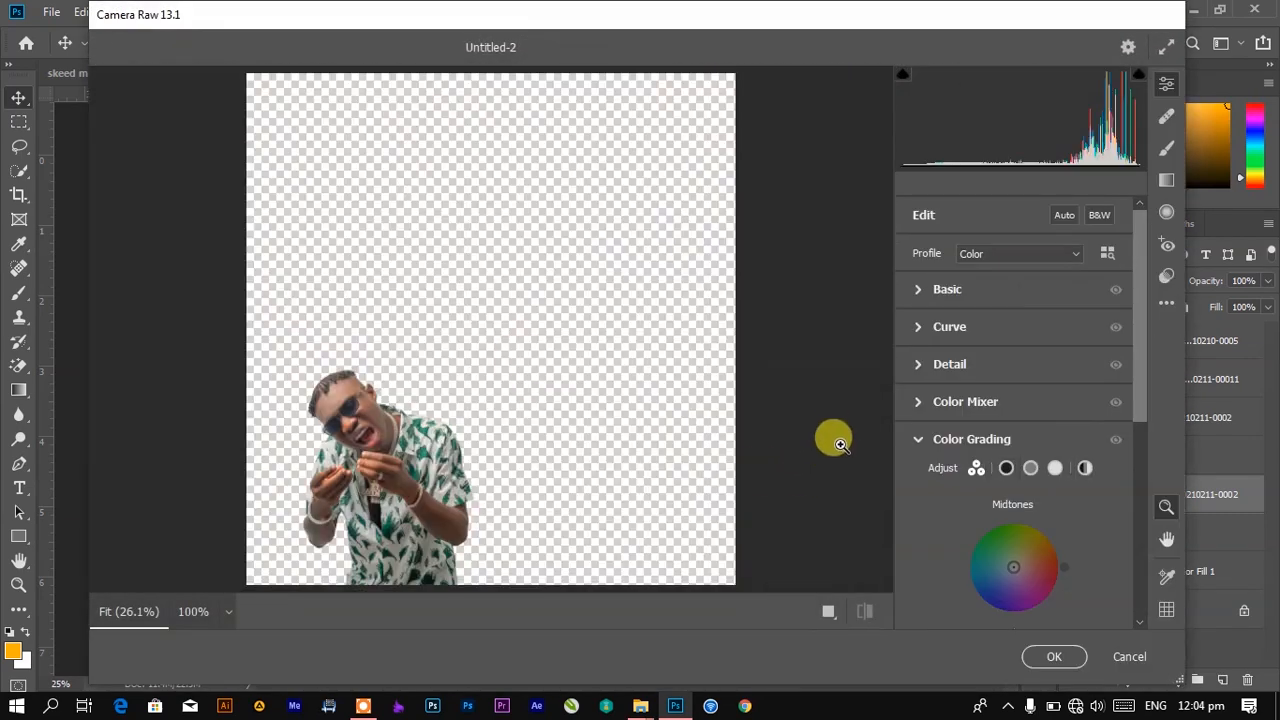
click(916, 292)
click(1016, 578)
drag(1025, 578, 1027, 579)
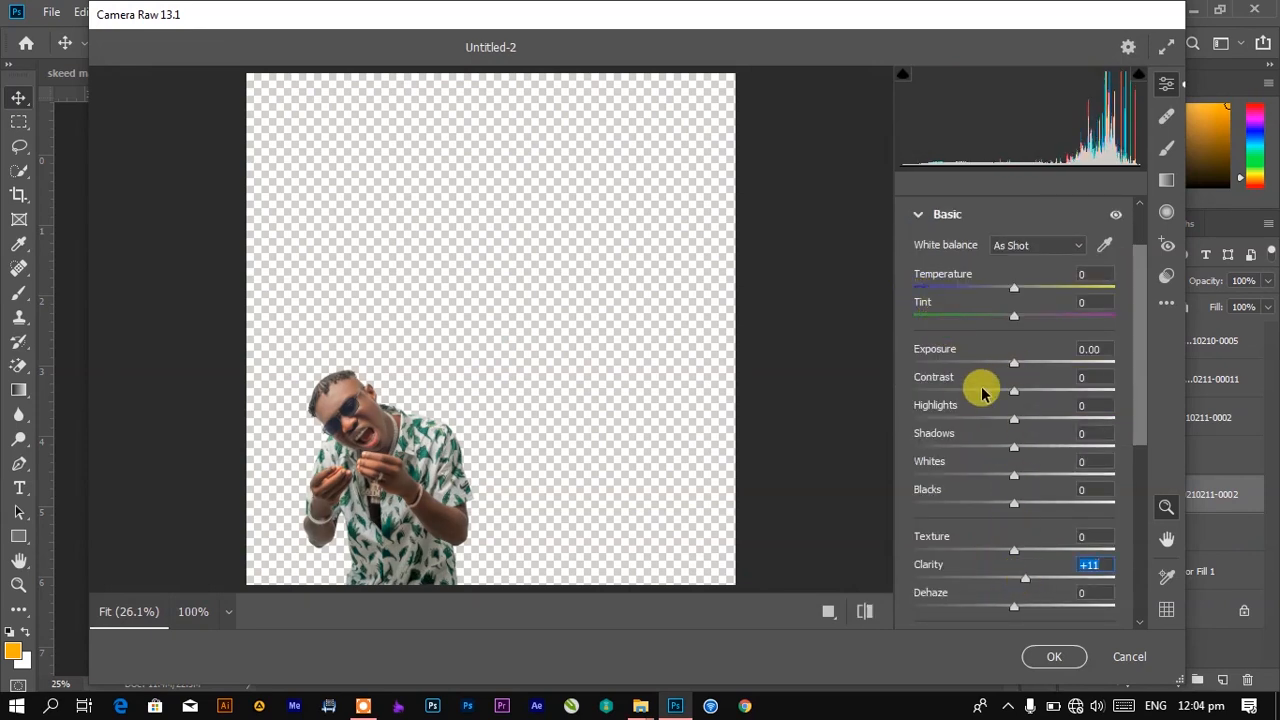
mouse_move(1025, 396)
mouse_down()
mouse_move(1037, 391)
mouse_move(1018, 405)
mouse_up()
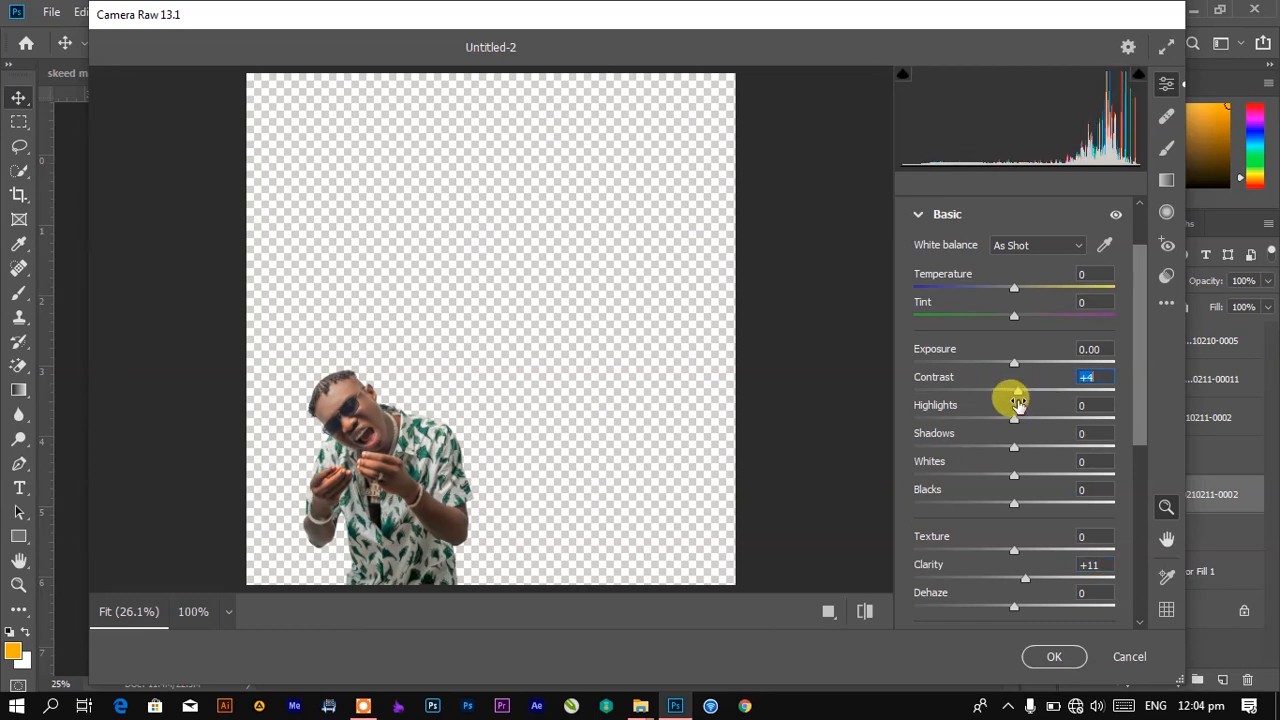
drag(1020, 360, 1024, 368)
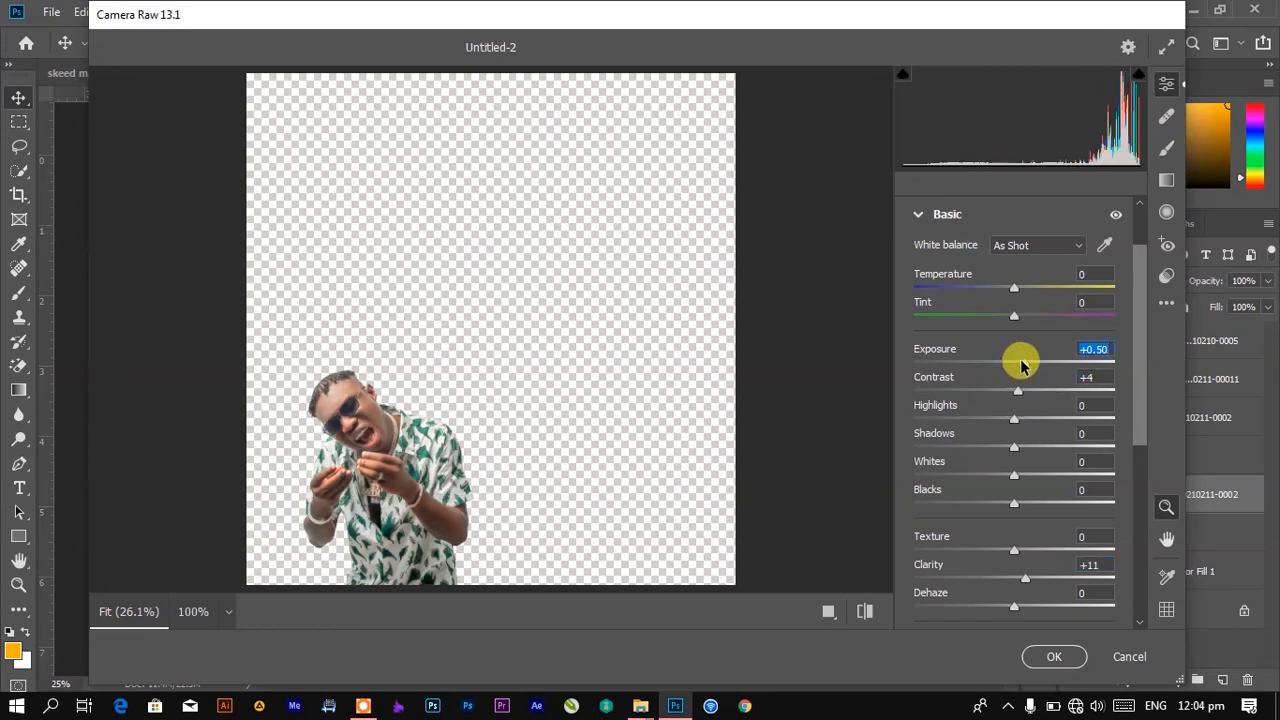
drag(1021, 366, 1017, 361)
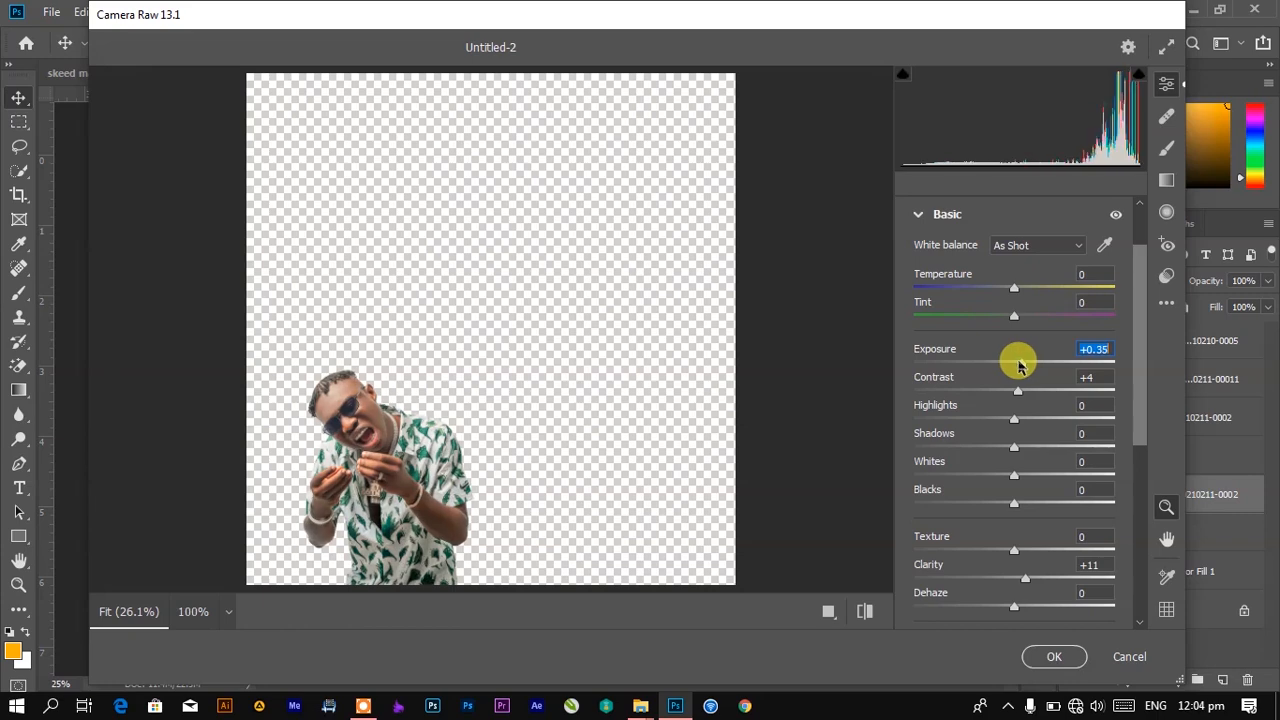
click(1056, 660)
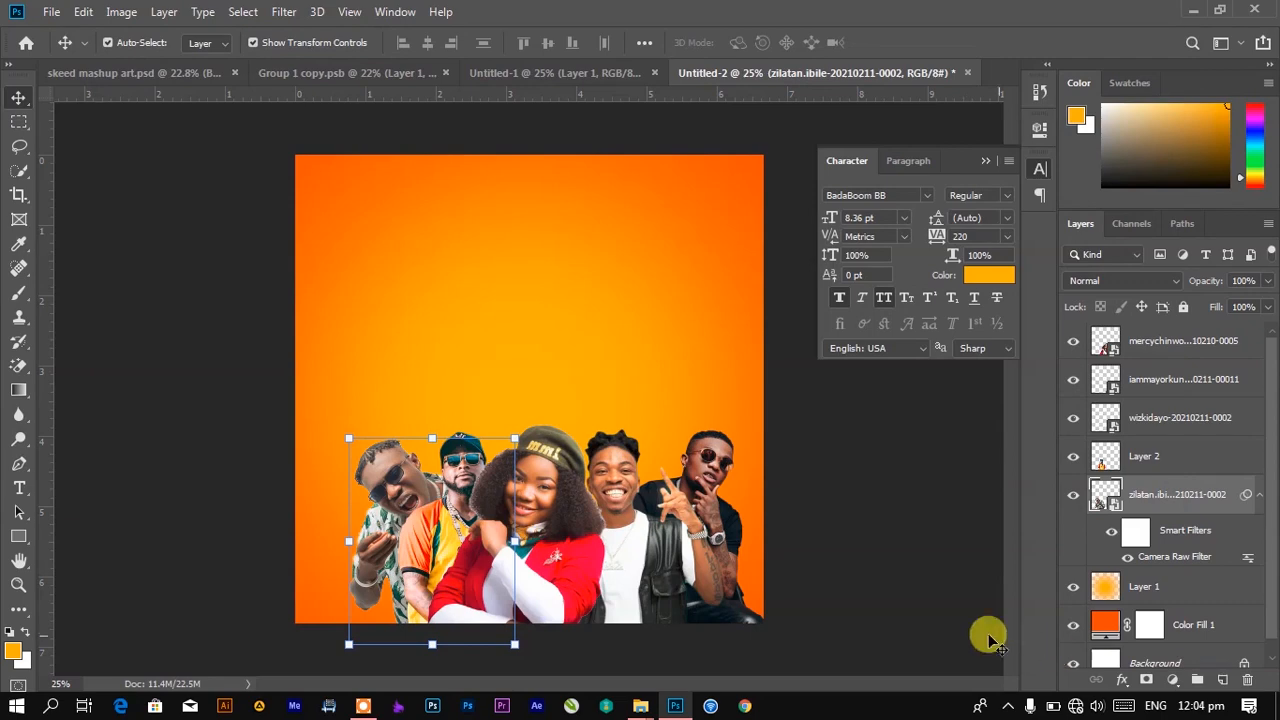
click(898, 485)
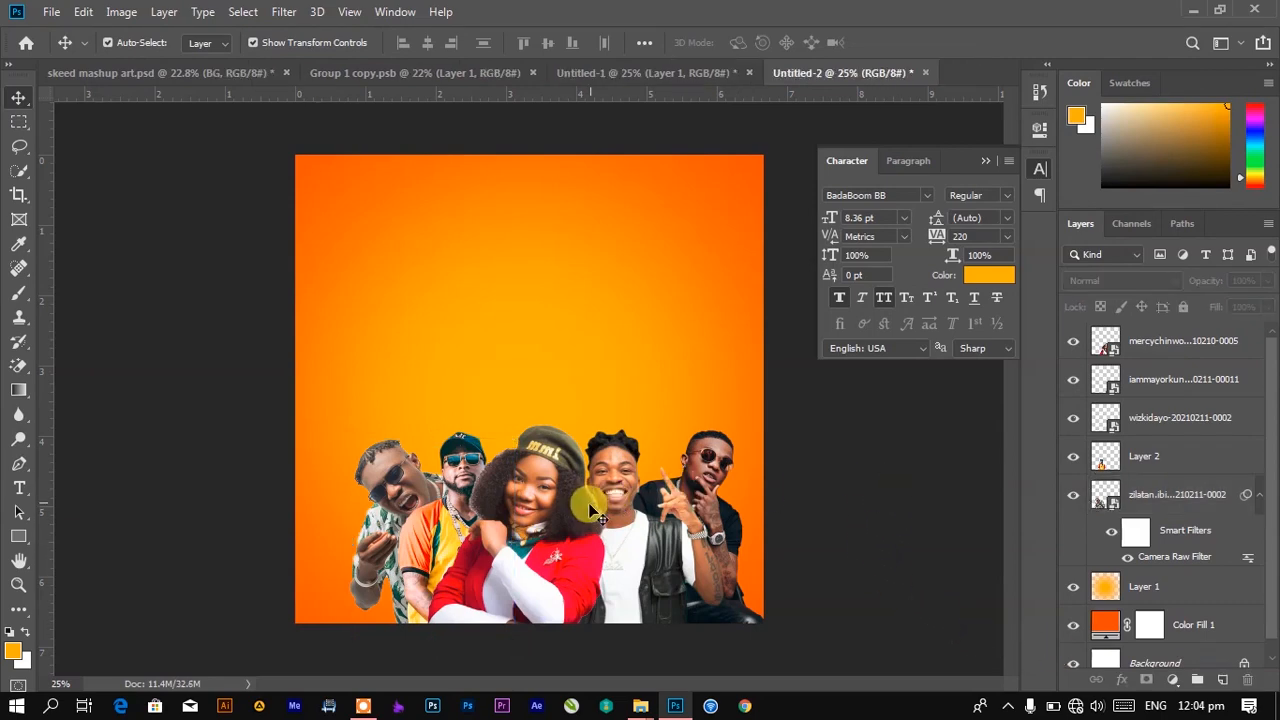
click(592, 510)
click(285, 12)
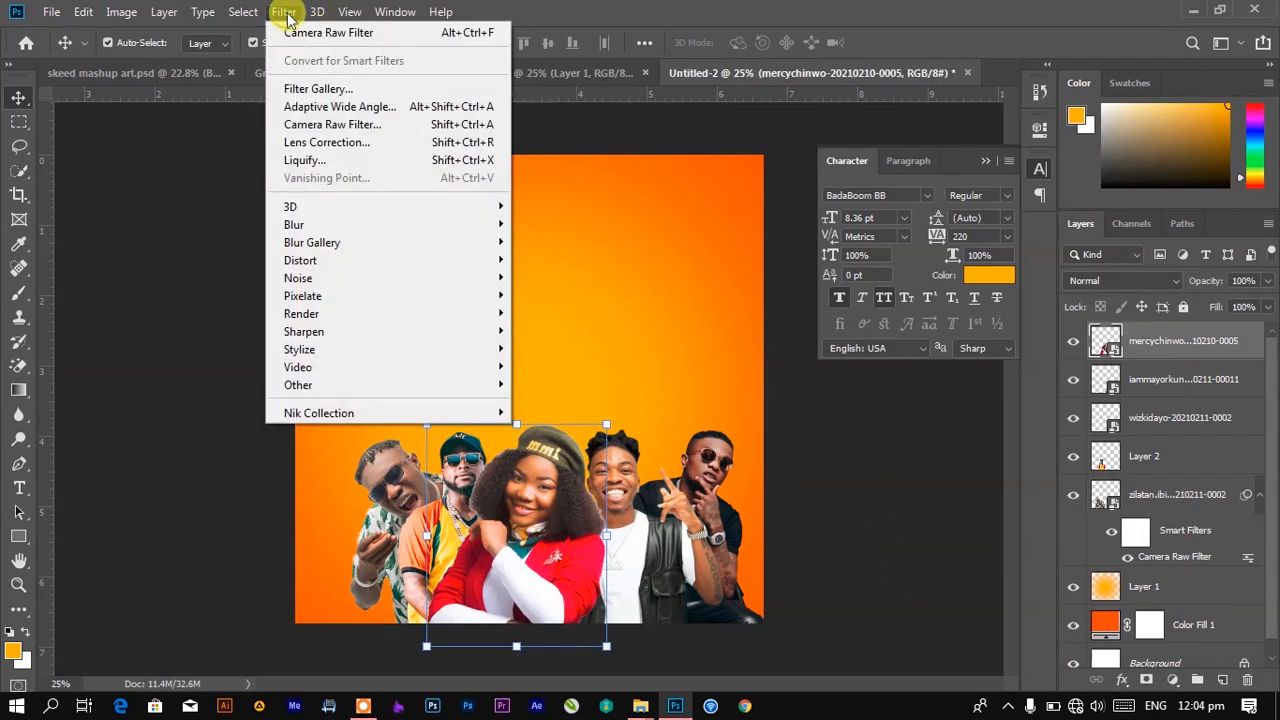
click(287, 17)
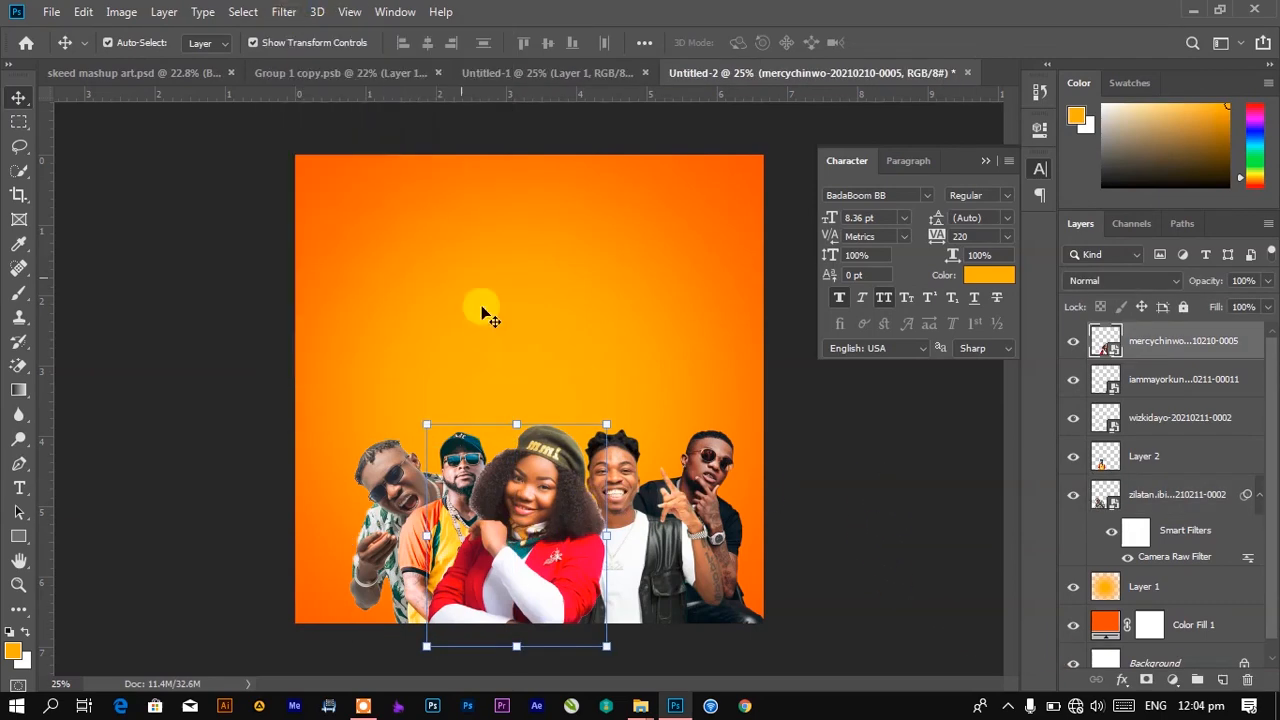
Apply a Camera Raw Filter to the wizkidayo layer with Contrast +8 and Clarity +6
click(731, 498)
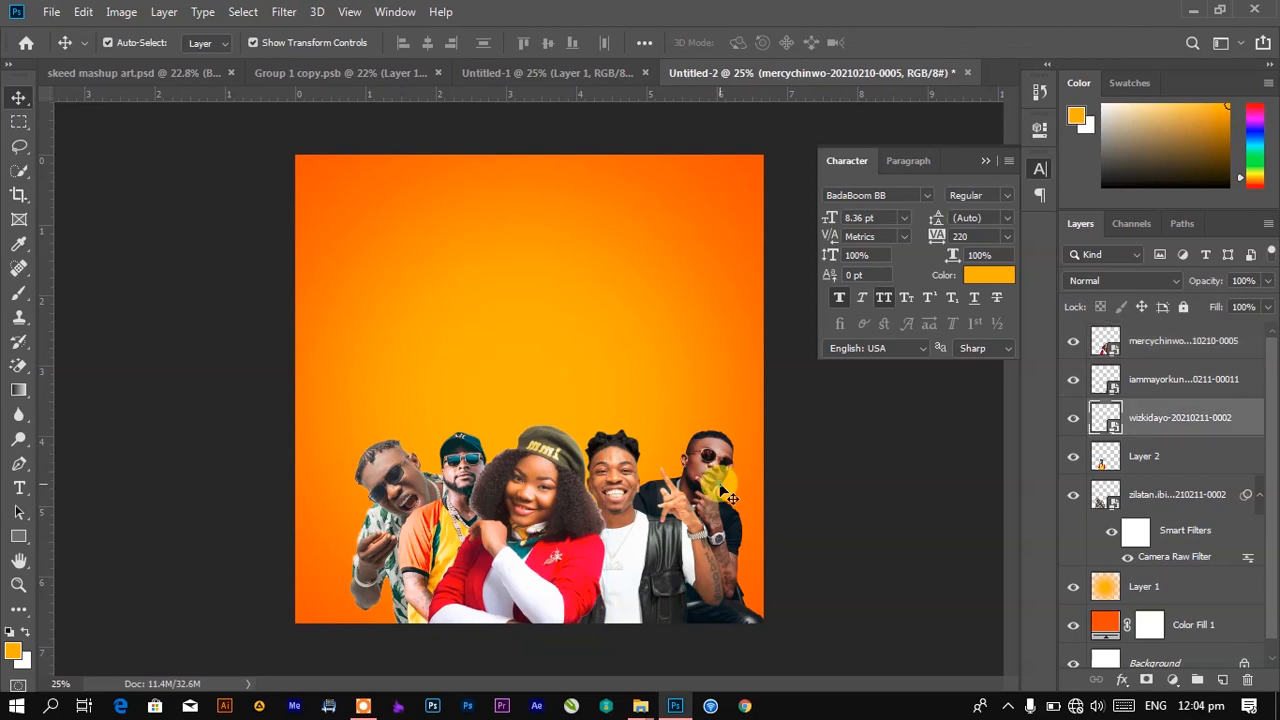
click(301, 12)
click(366, 126)
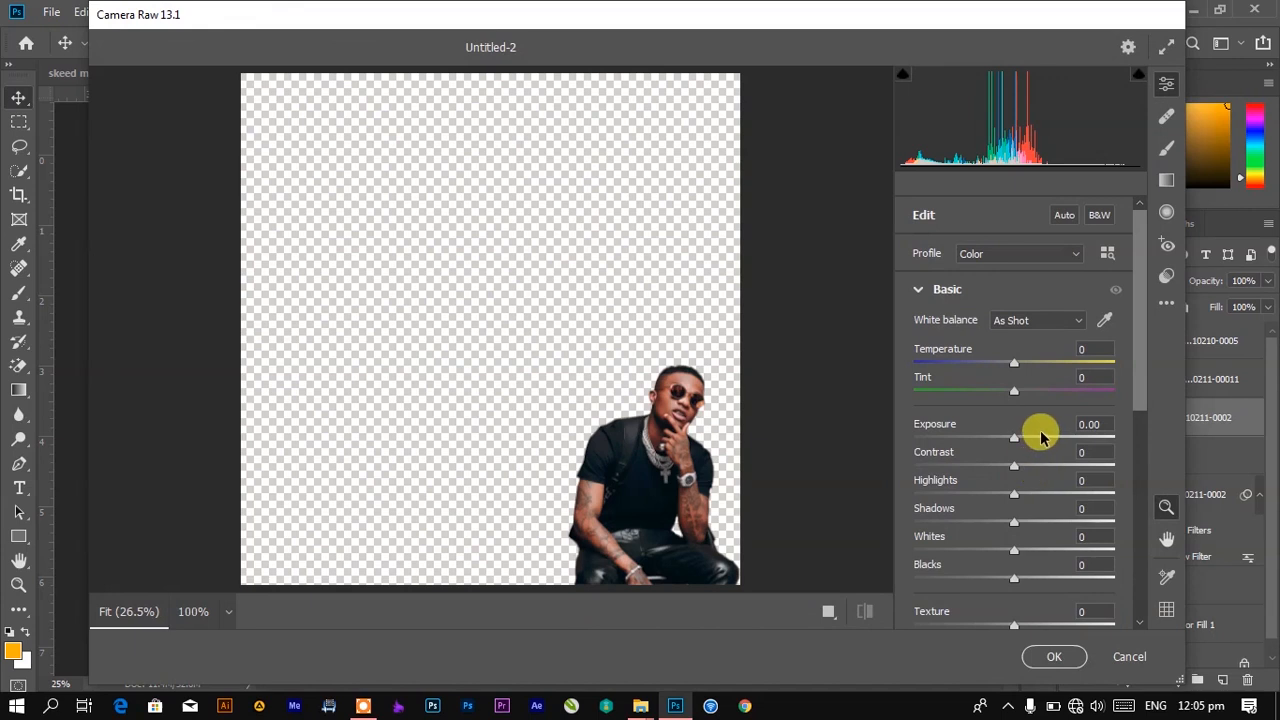
drag(1009, 470, 1022, 467)
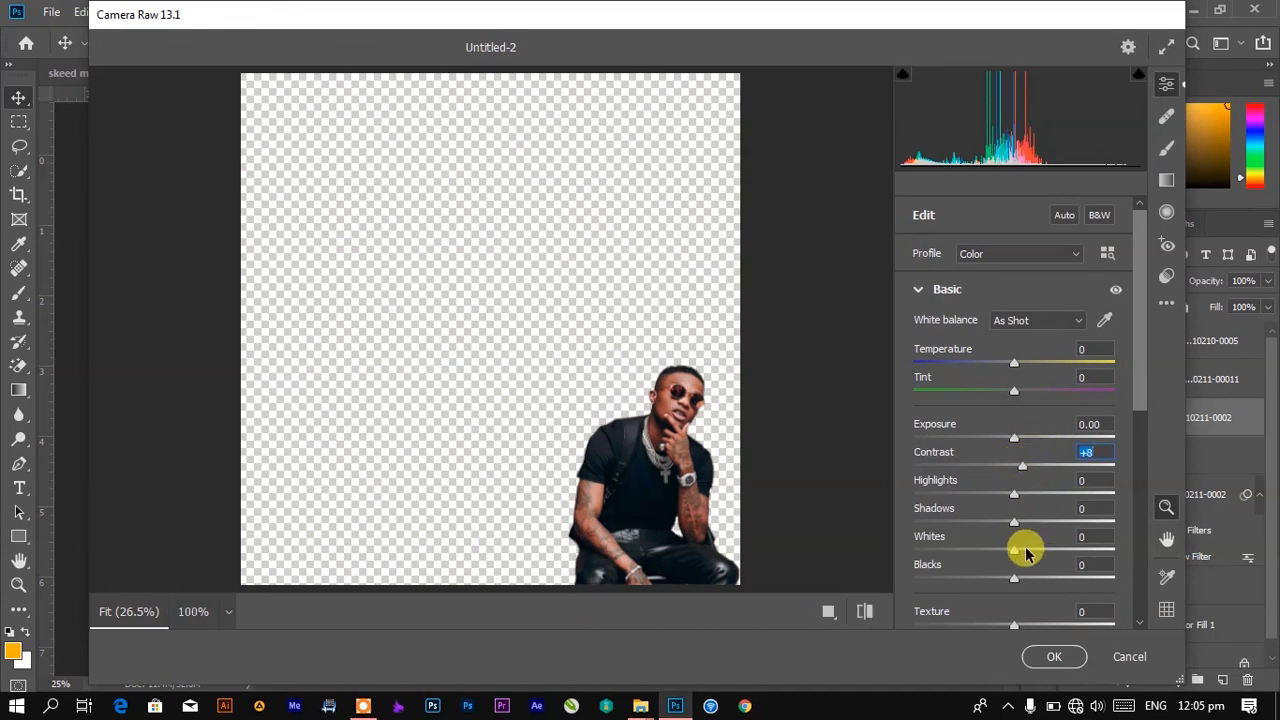
scroll(1063, 469, down, 5)
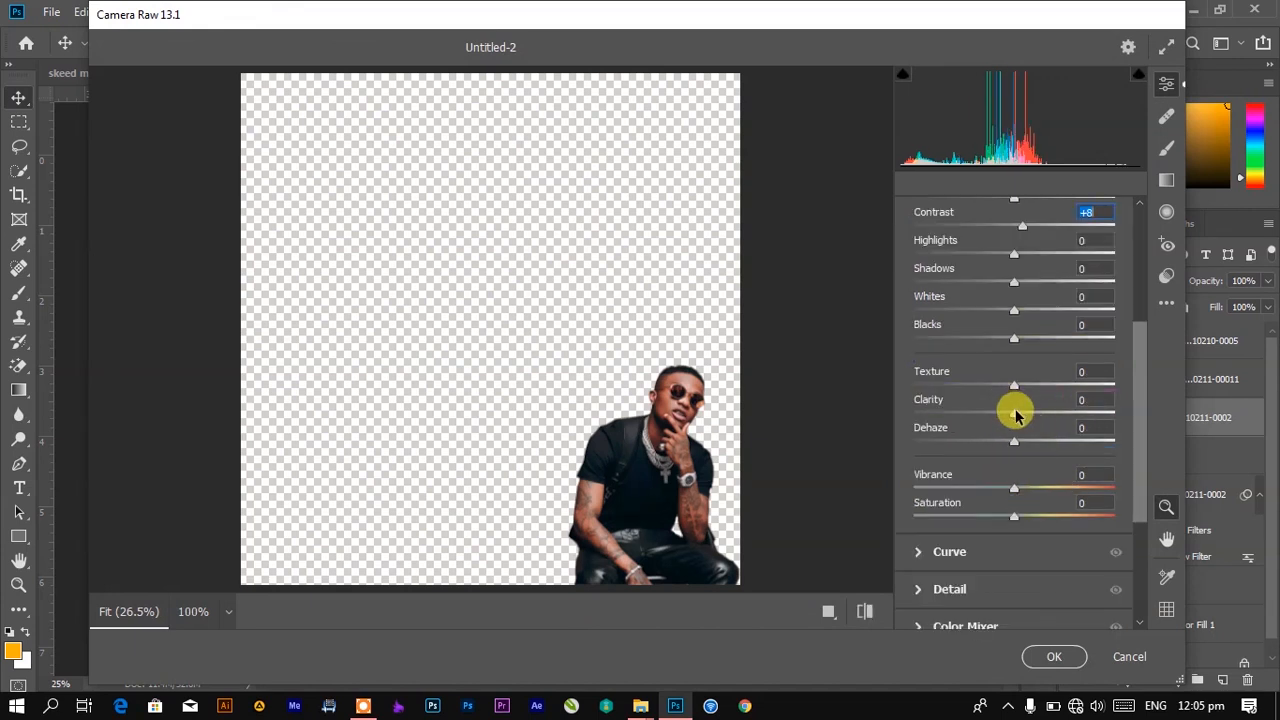
drag(1030, 412, 1021, 414)
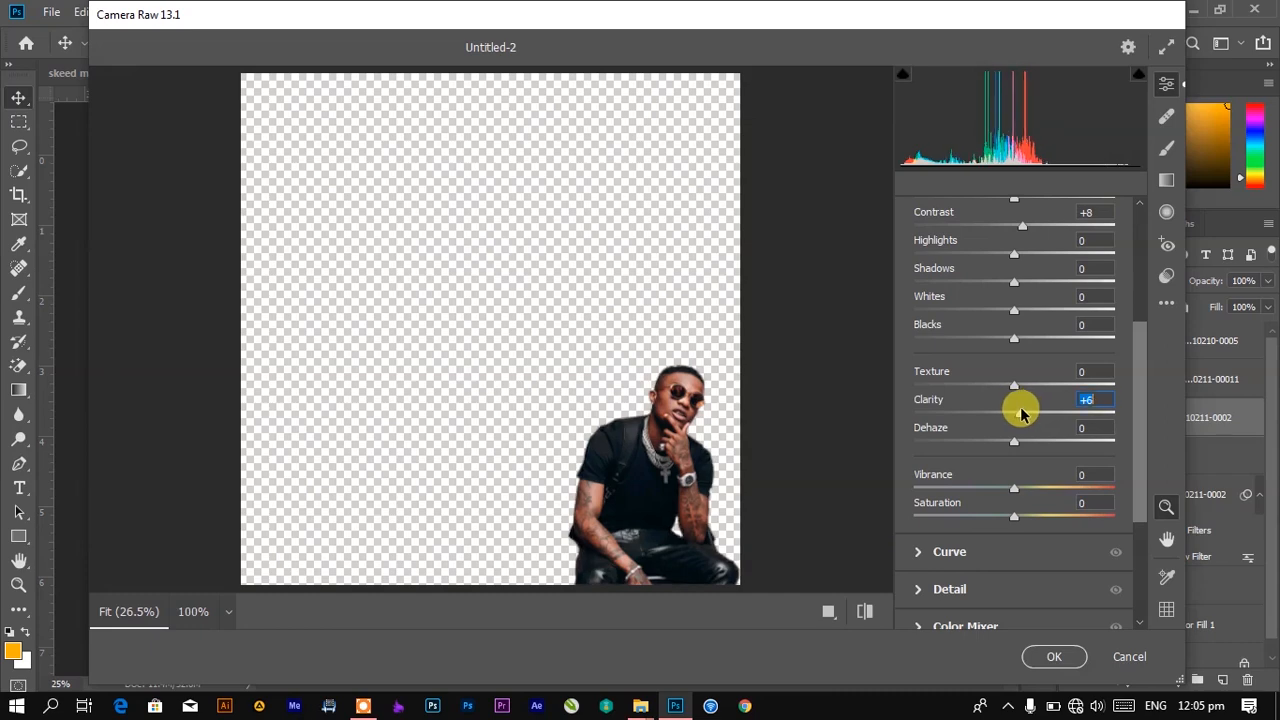
click(1062, 654)
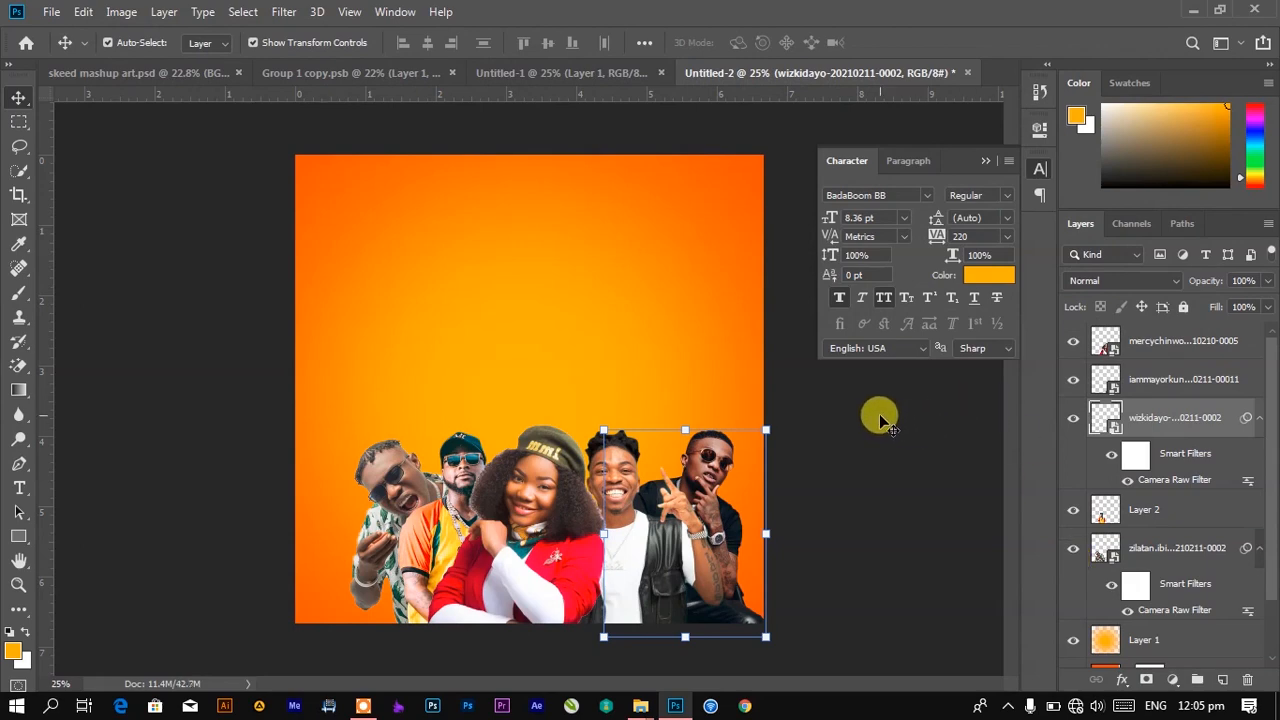
click(243, 546)
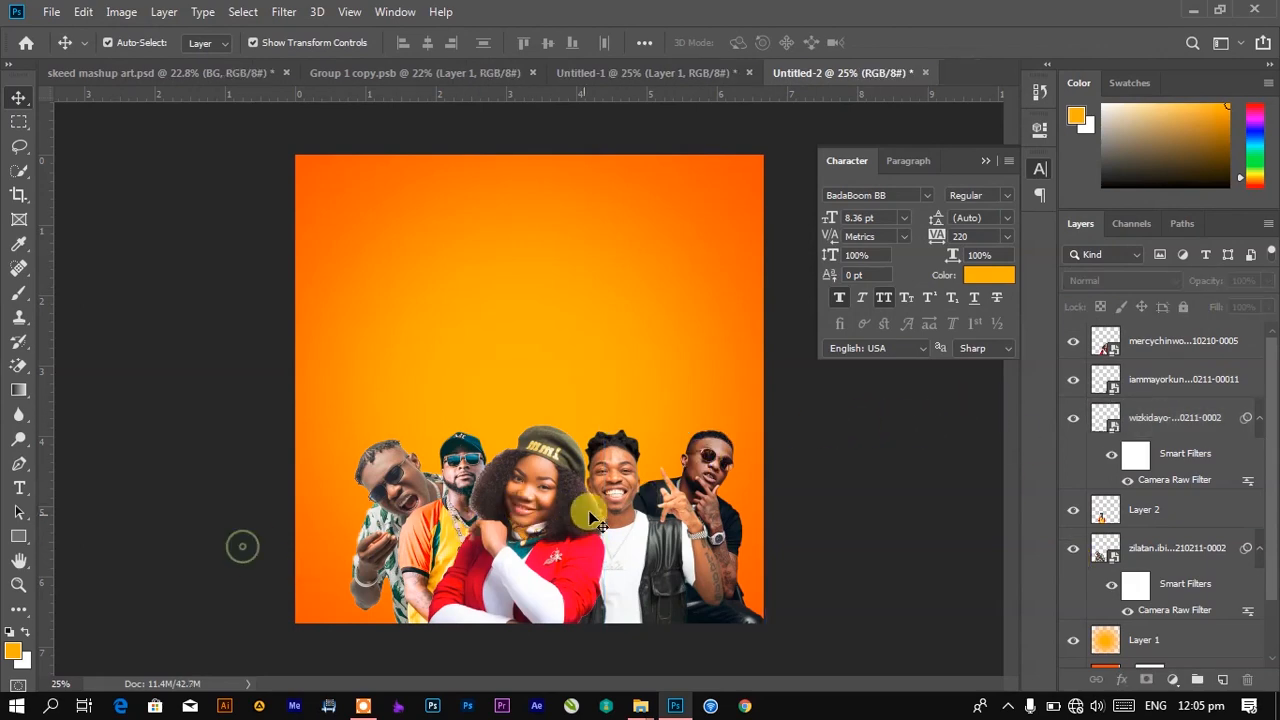
Apply a Camera Raw Filter to the iammayorkun layer with Exposure +0.35, Contrast +11 and Clarity +6
click(605, 494)
click(284, 12)
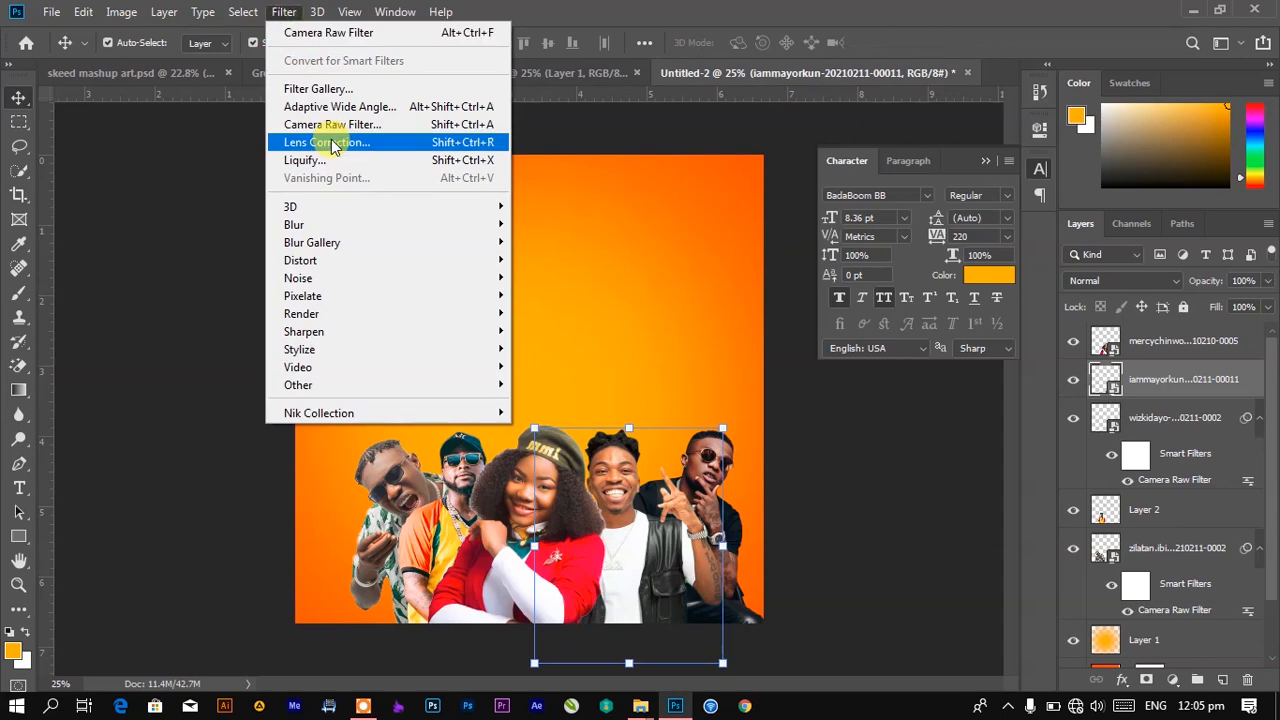
click(346, 124)
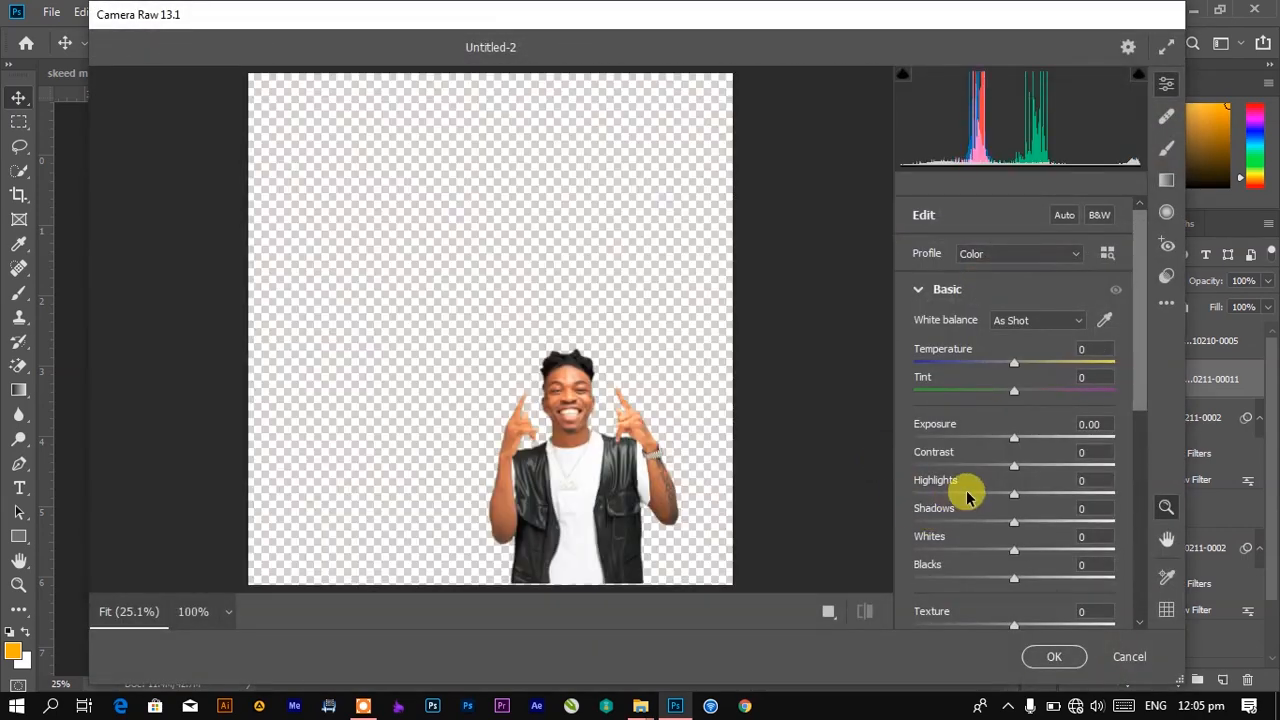
click(1020, 440)
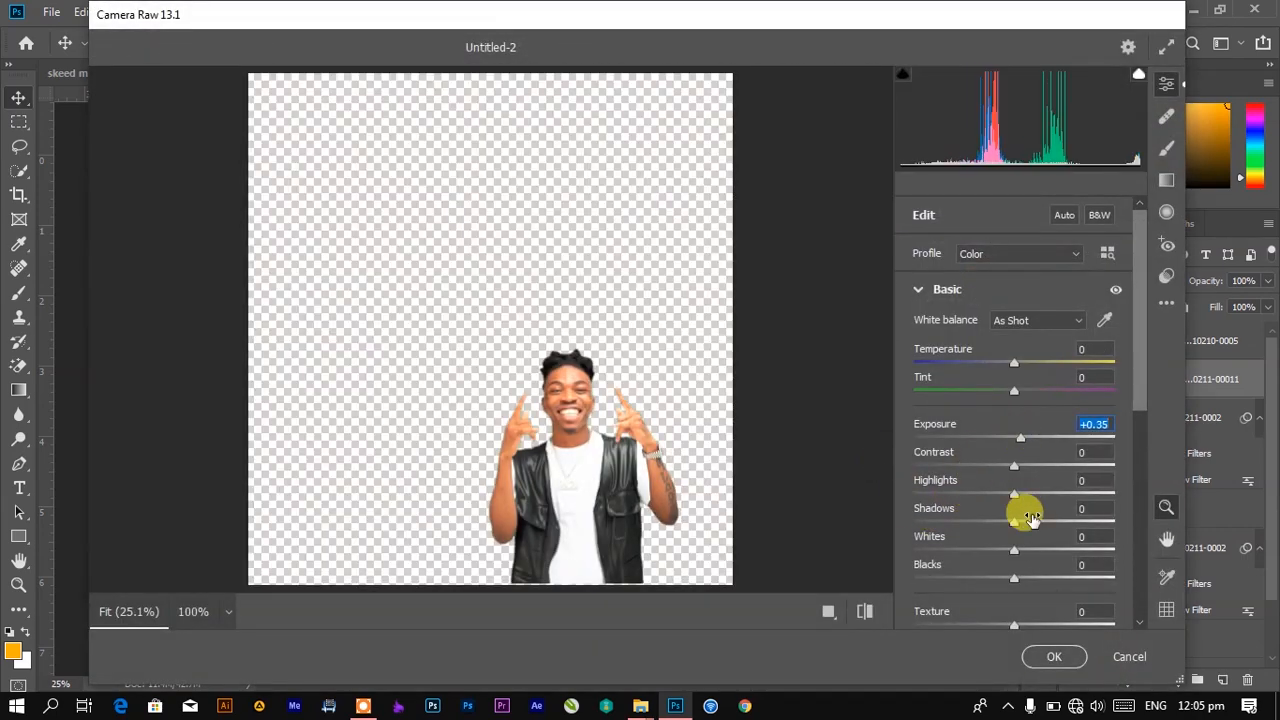
drag(1010, 467, 1030, 465)
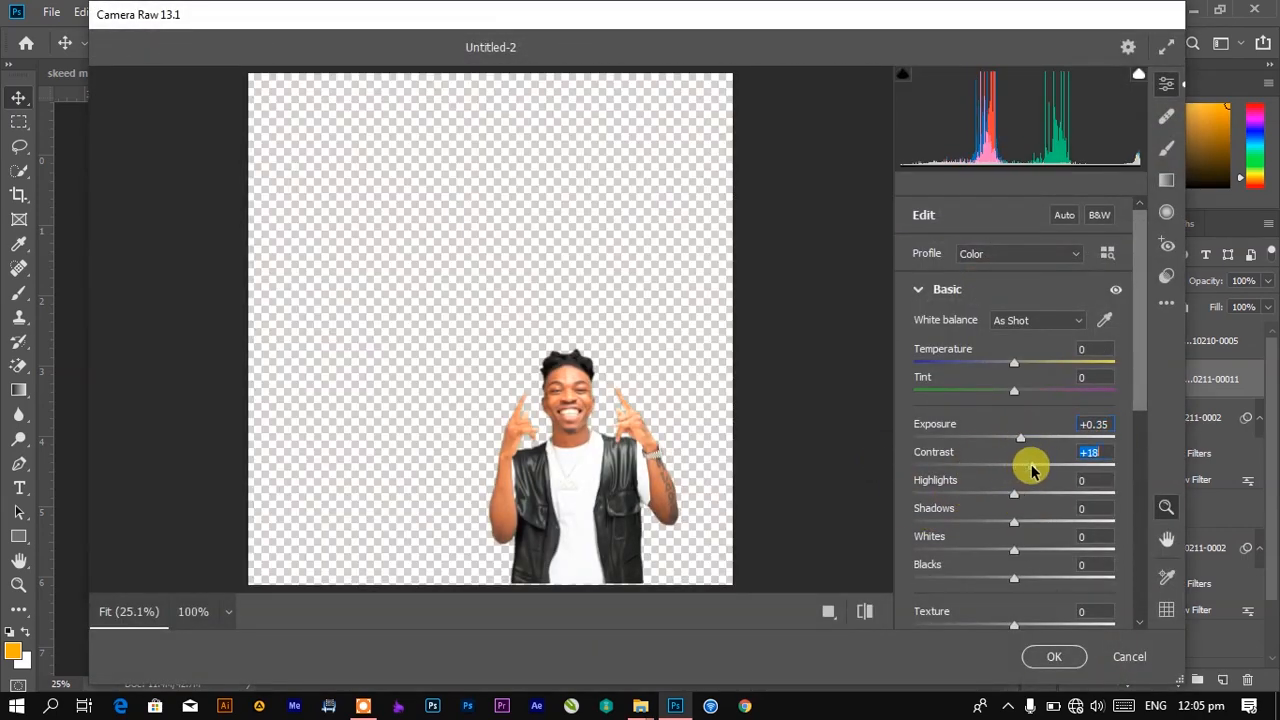
drag(1137, 366, 1137, 438)
drag(1015, 518, 1023, 518)
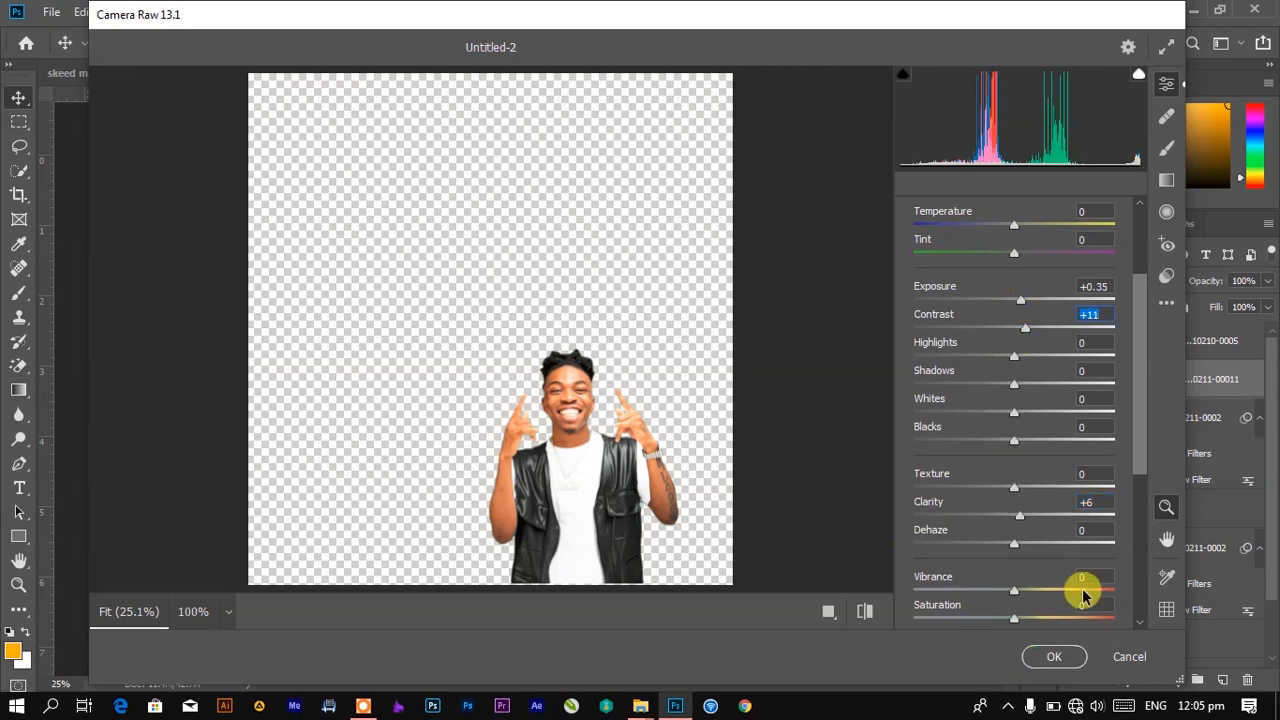
click(1000, 516)
drag(1012, 519, 1022, 519)
click(1052, 660)
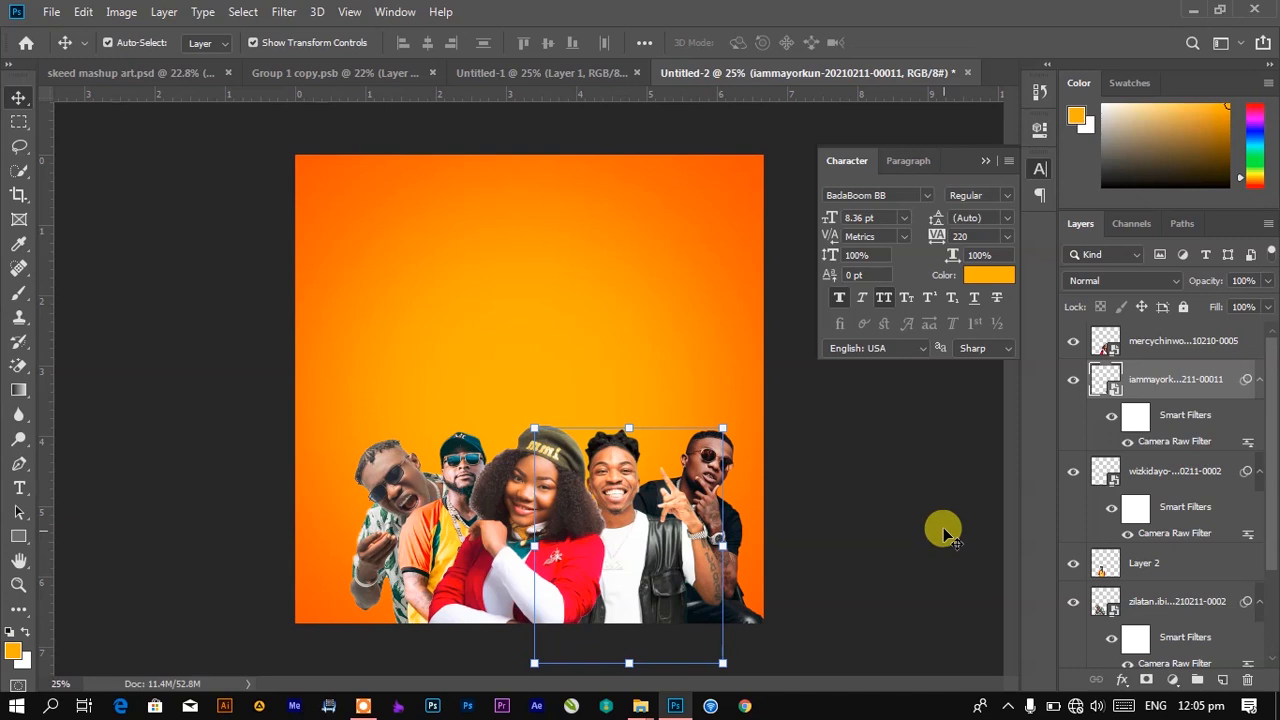
Group the five cut-out layers from mercychinwo to zilatan.ibile and shift the group slightly left to center it along the canvas's bottom
click(565, 342)
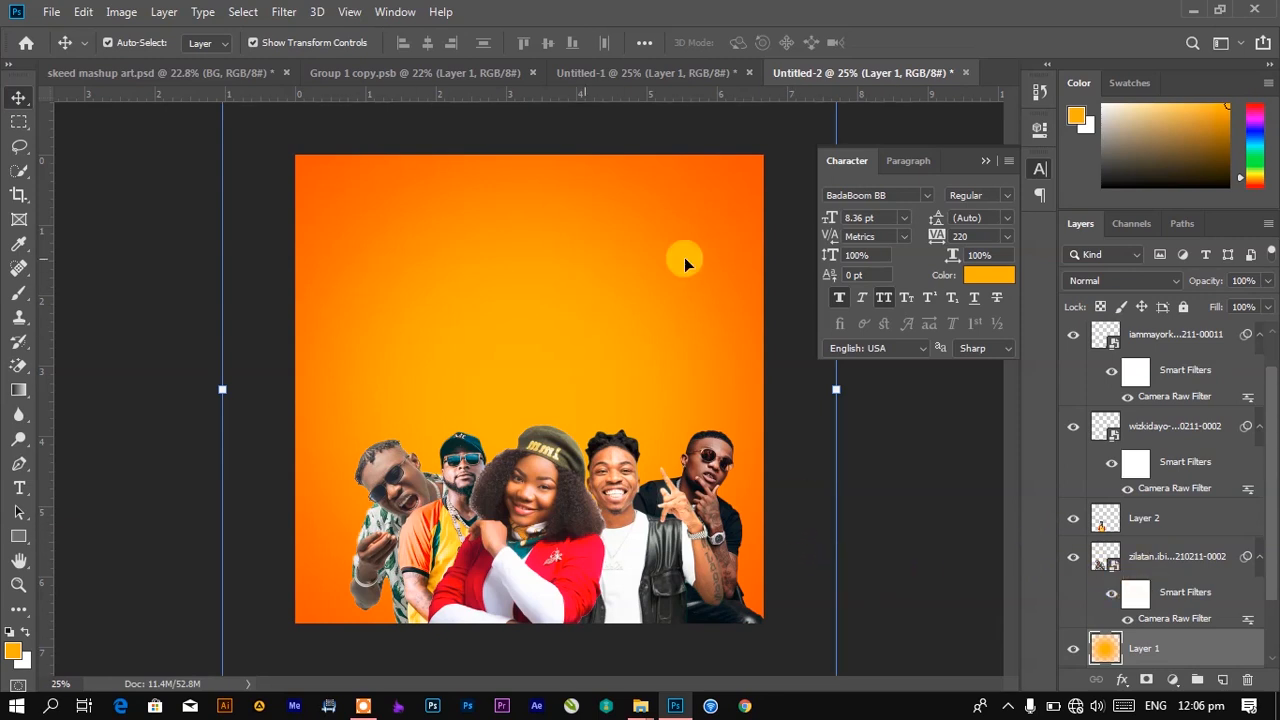
scroll(1133, 438, up, 1)
click(1143, 340)
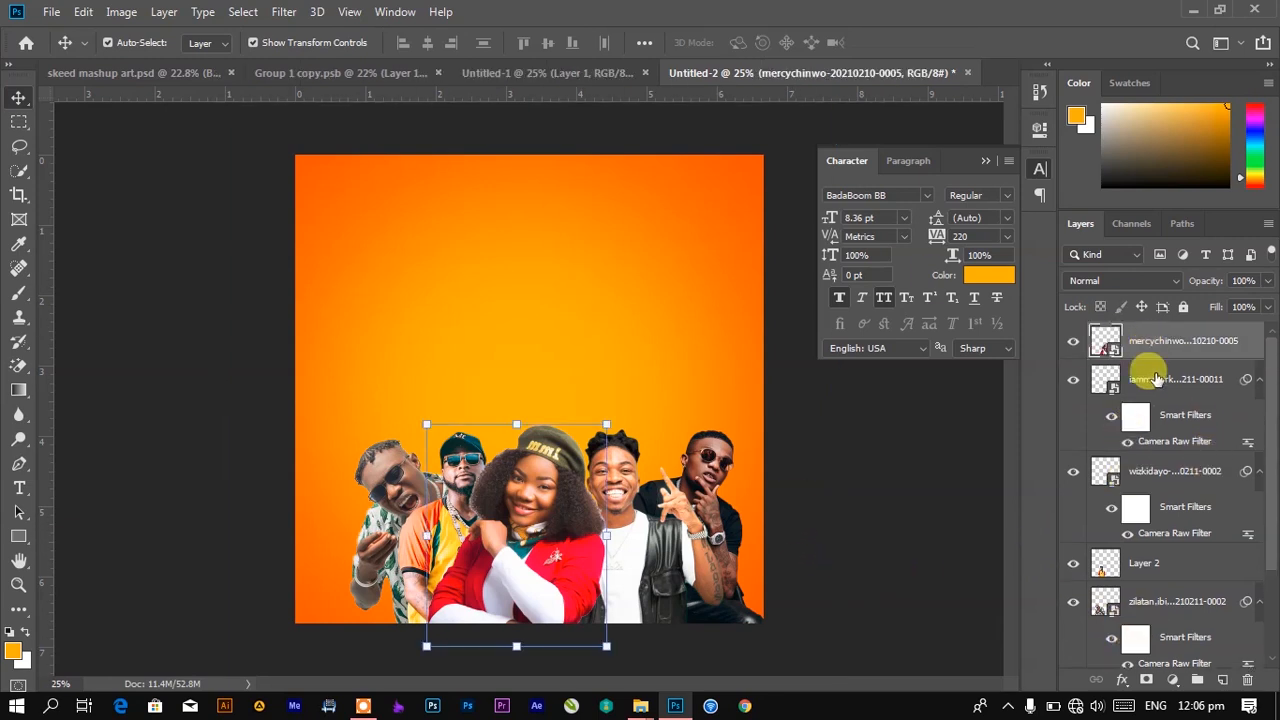
shift+click(1180, 601)
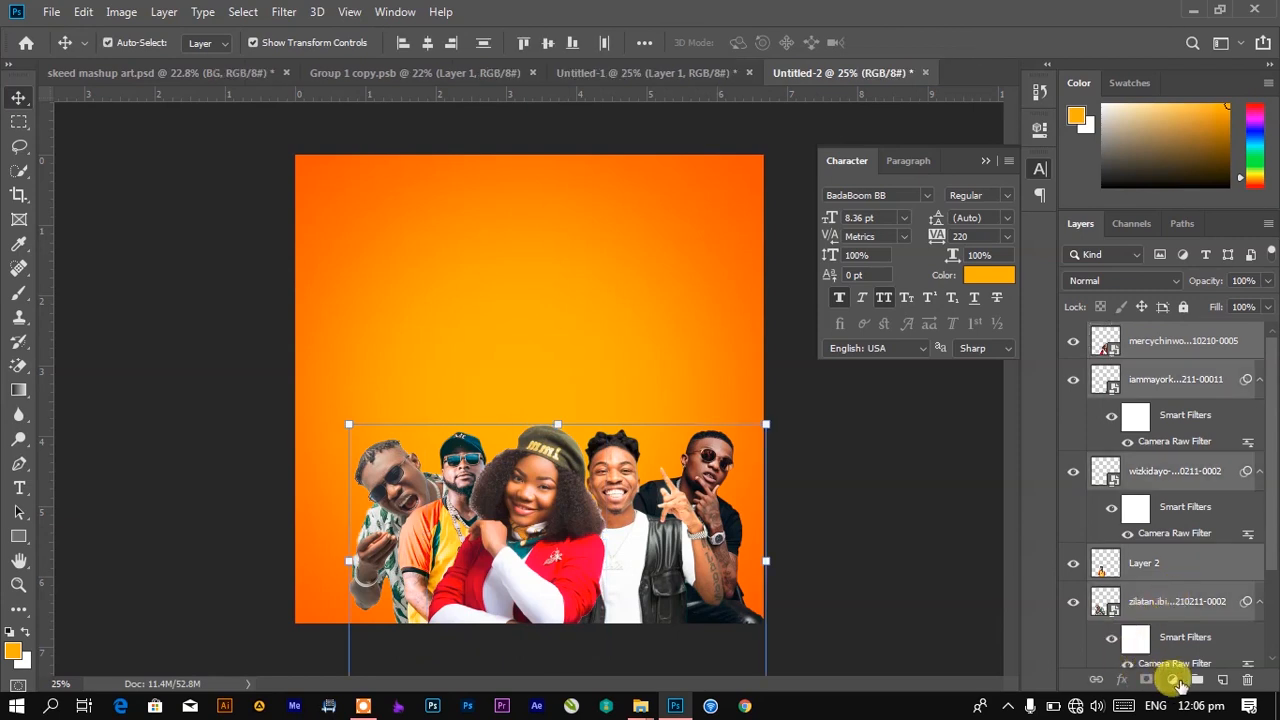
click(1198, 679)
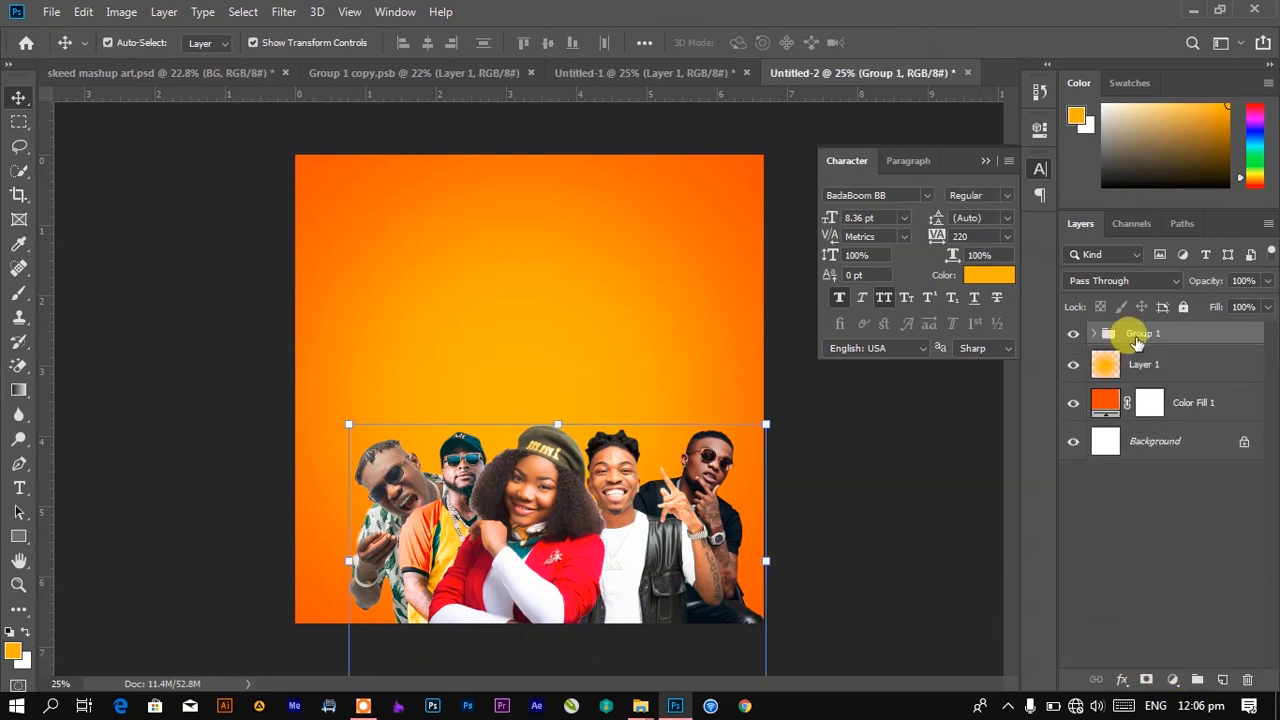
key(ctrl)
drag(584, 545, 563, 543)
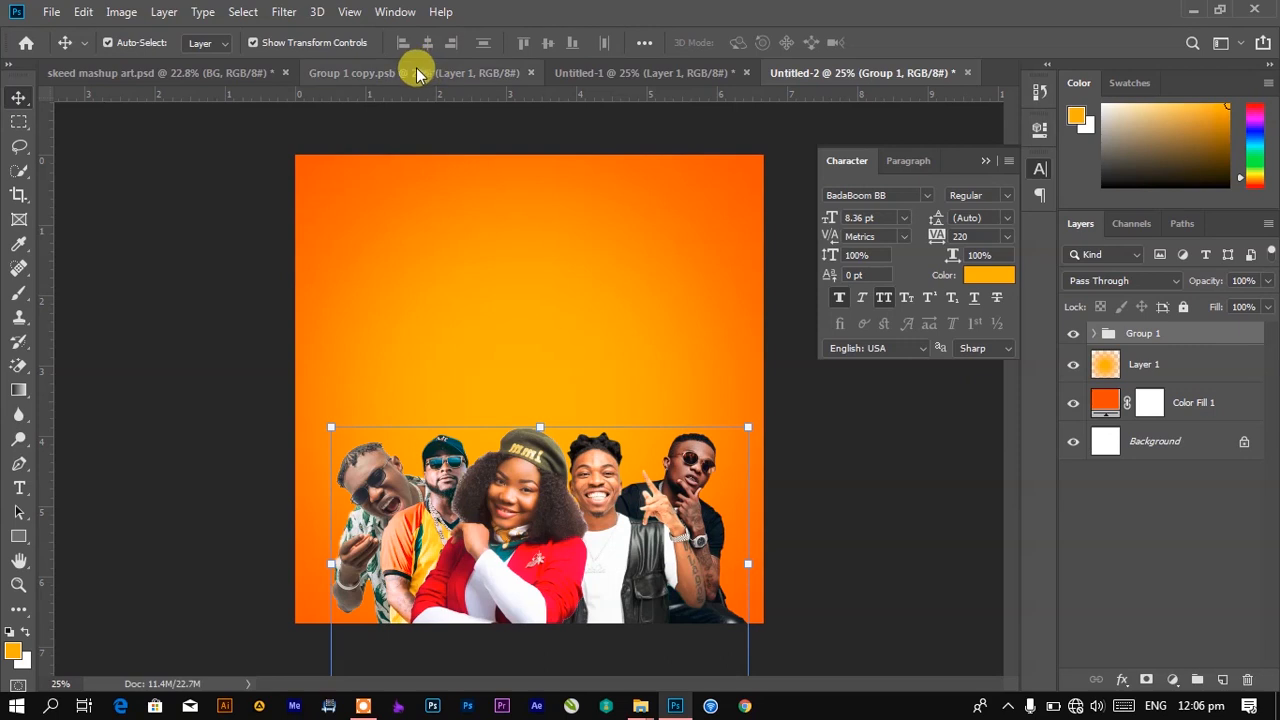
Examine the title text, artist group and layer stack of the finished artwork in skeed mashup art.psd
click(214, 74)
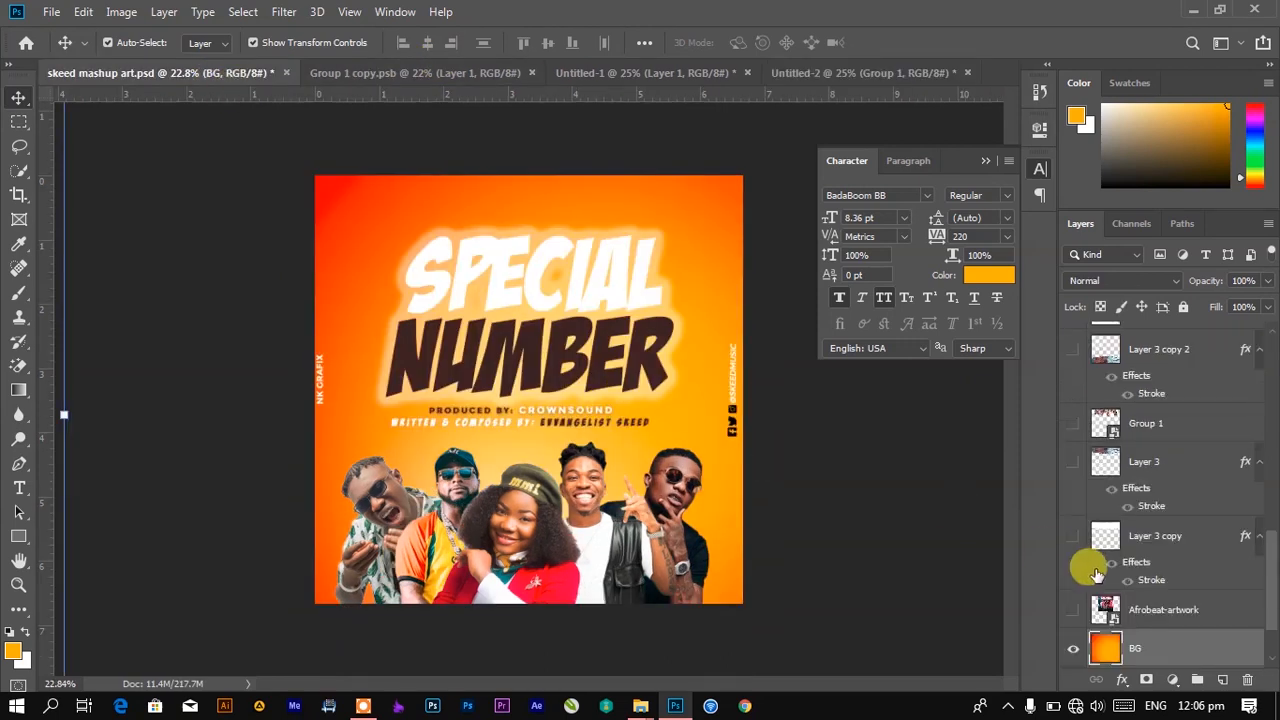
scroll(1150, 455, up, 1)
scroll(1150, 455, up, 1)
scroll(1150, 460, down, 4)
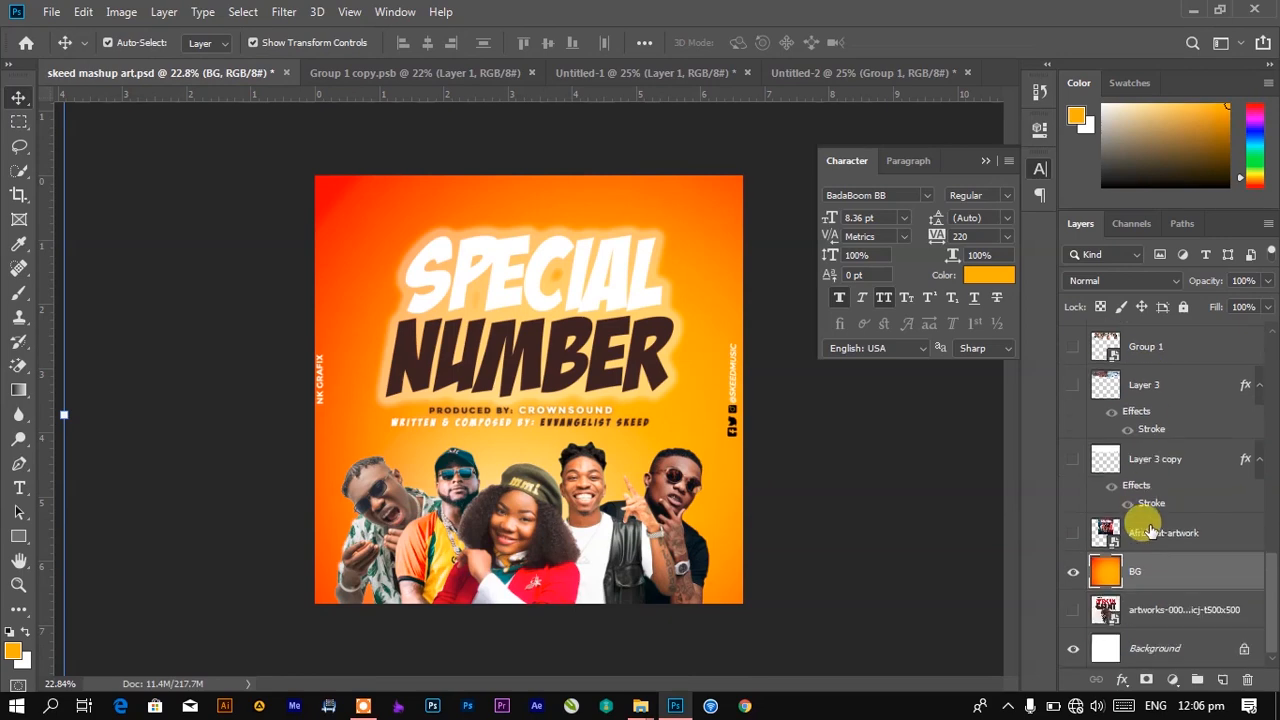
click(735, 528)
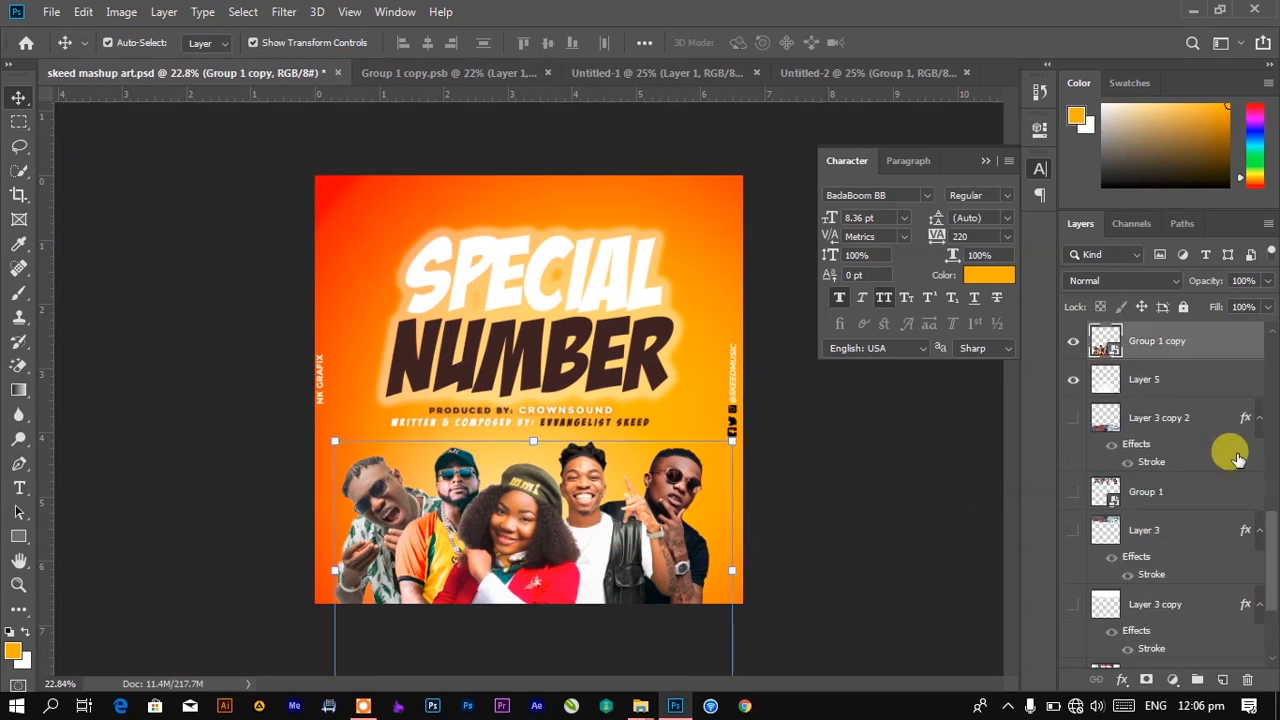
scroll(1258, 405, up, 1)
scroll(1250, 402, up, 2)
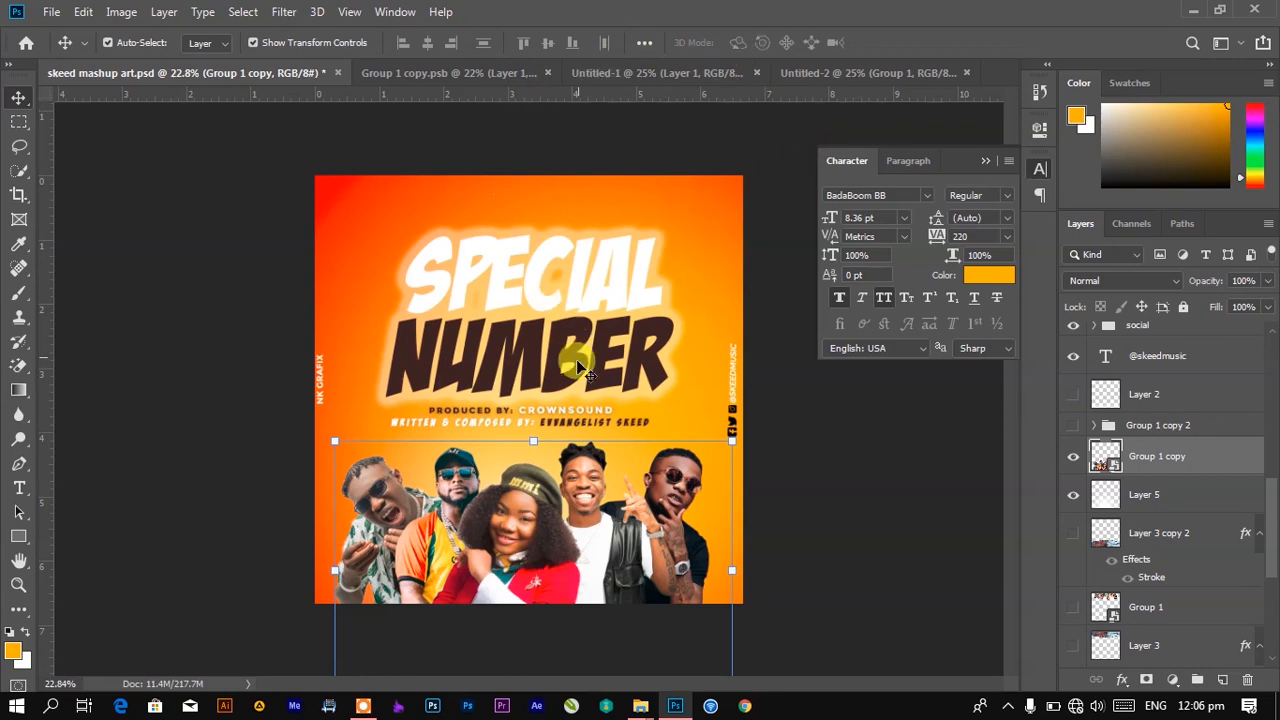
click(561, 326)
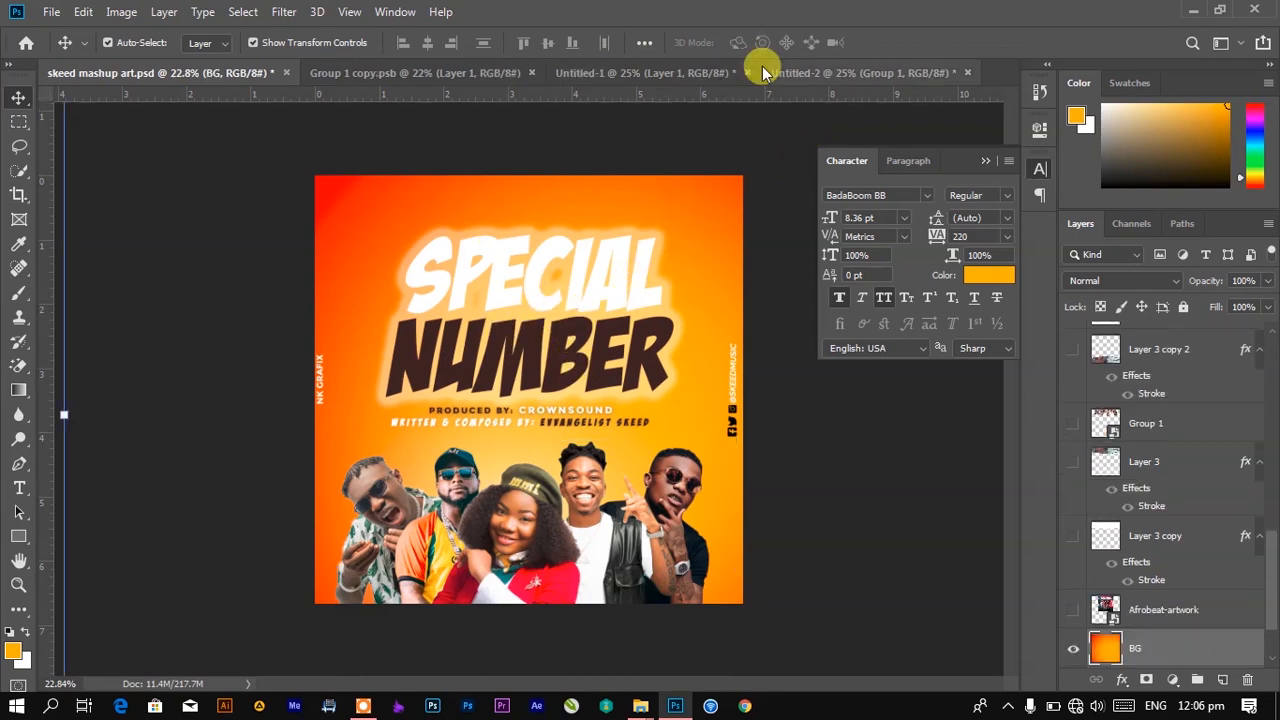
Add the text "Special Number" on two centered lines in BadaBoom BB above the artists in Untitled-2
click(838, 72)
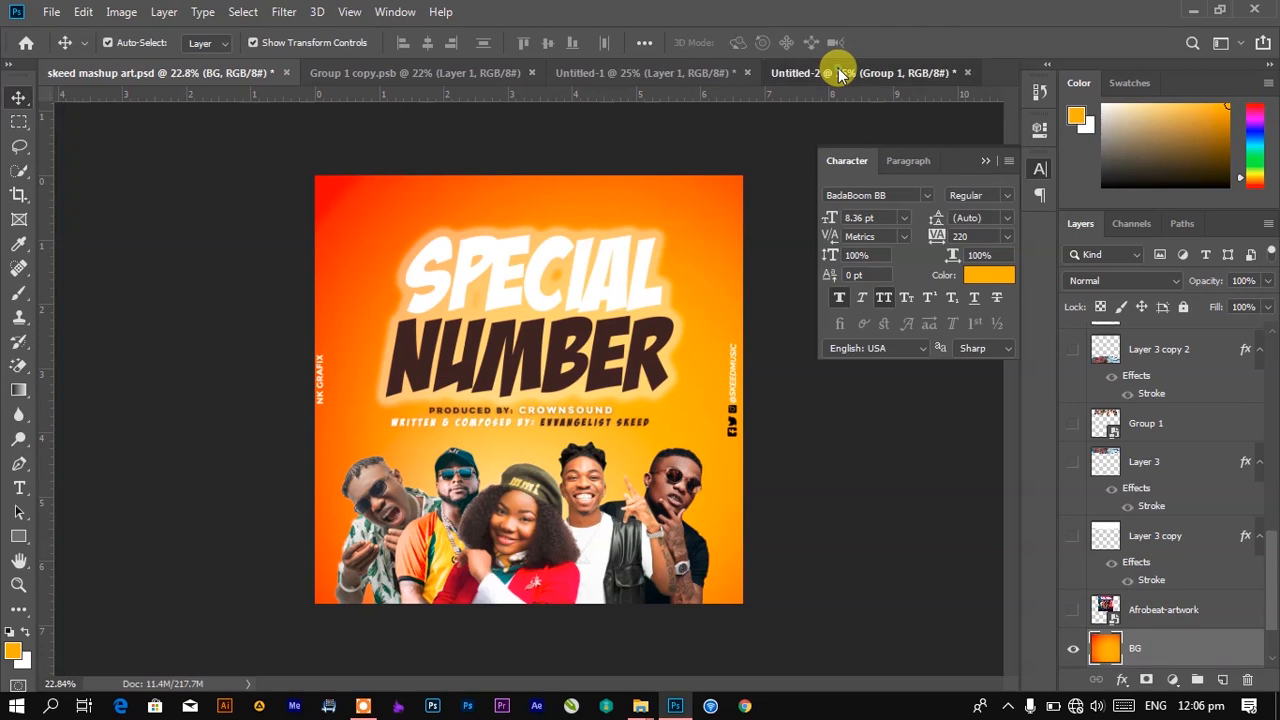
key(t)
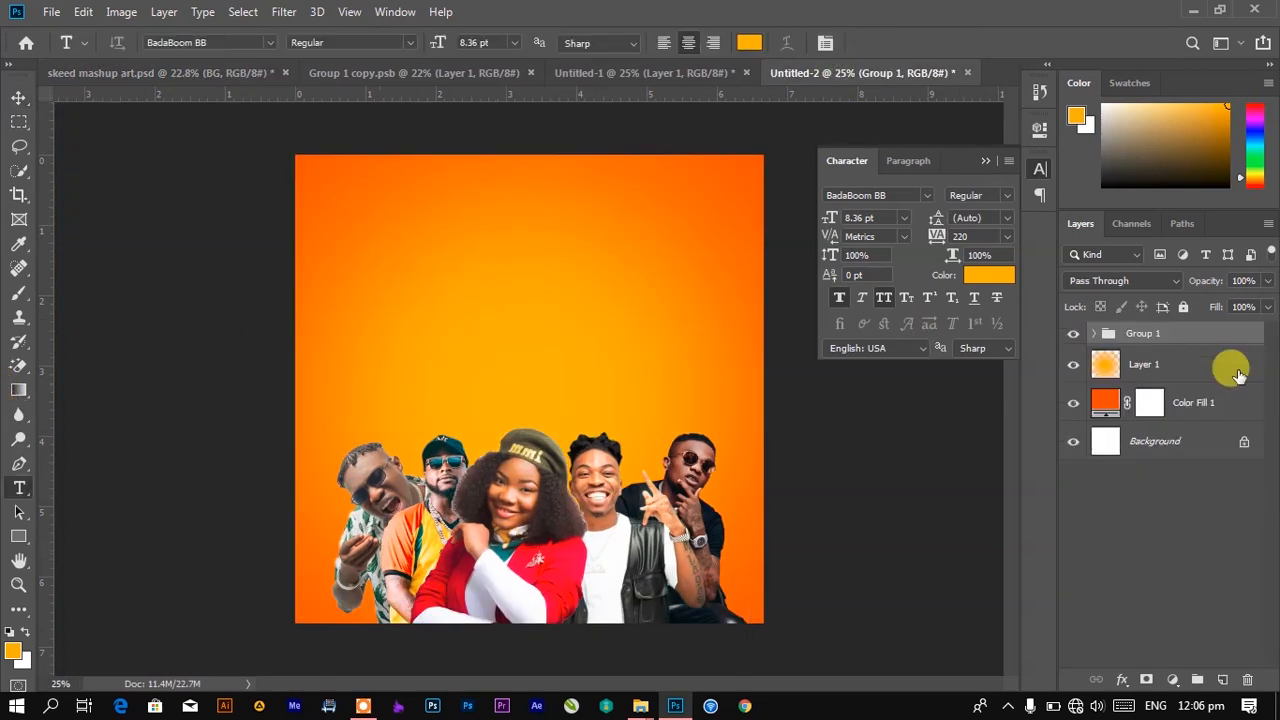
click(460, 277)
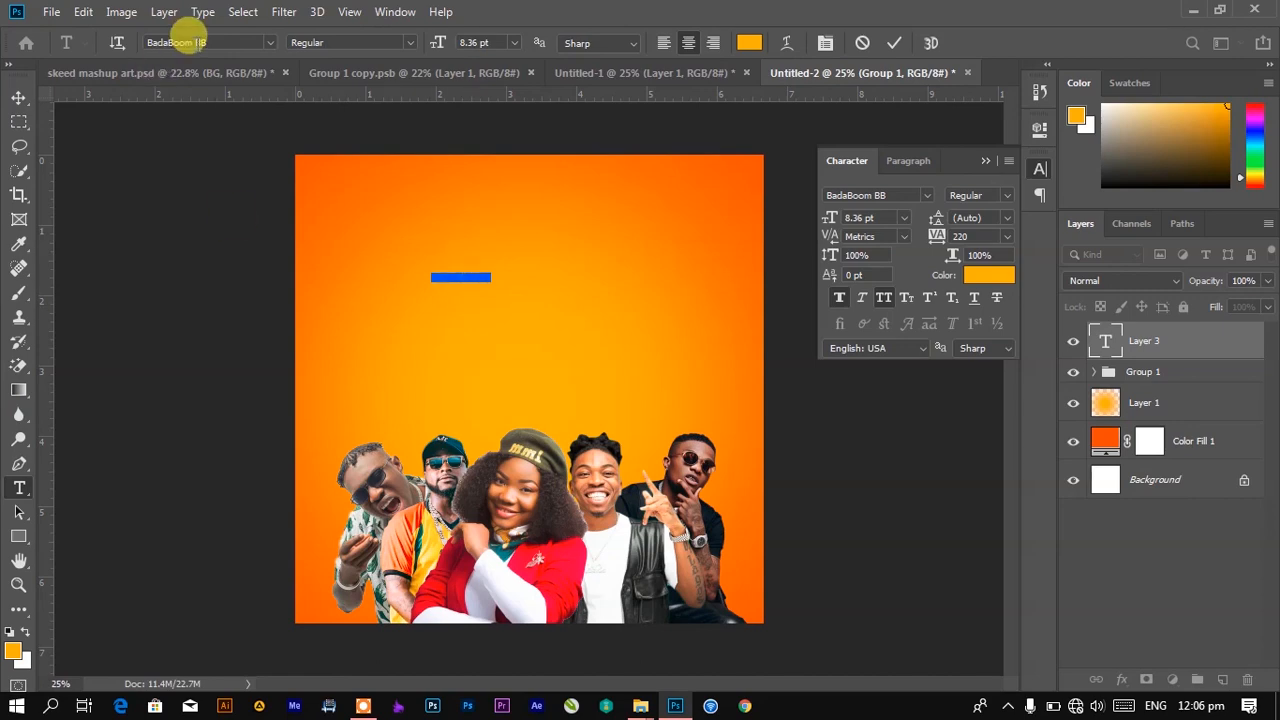
click(200, 42)
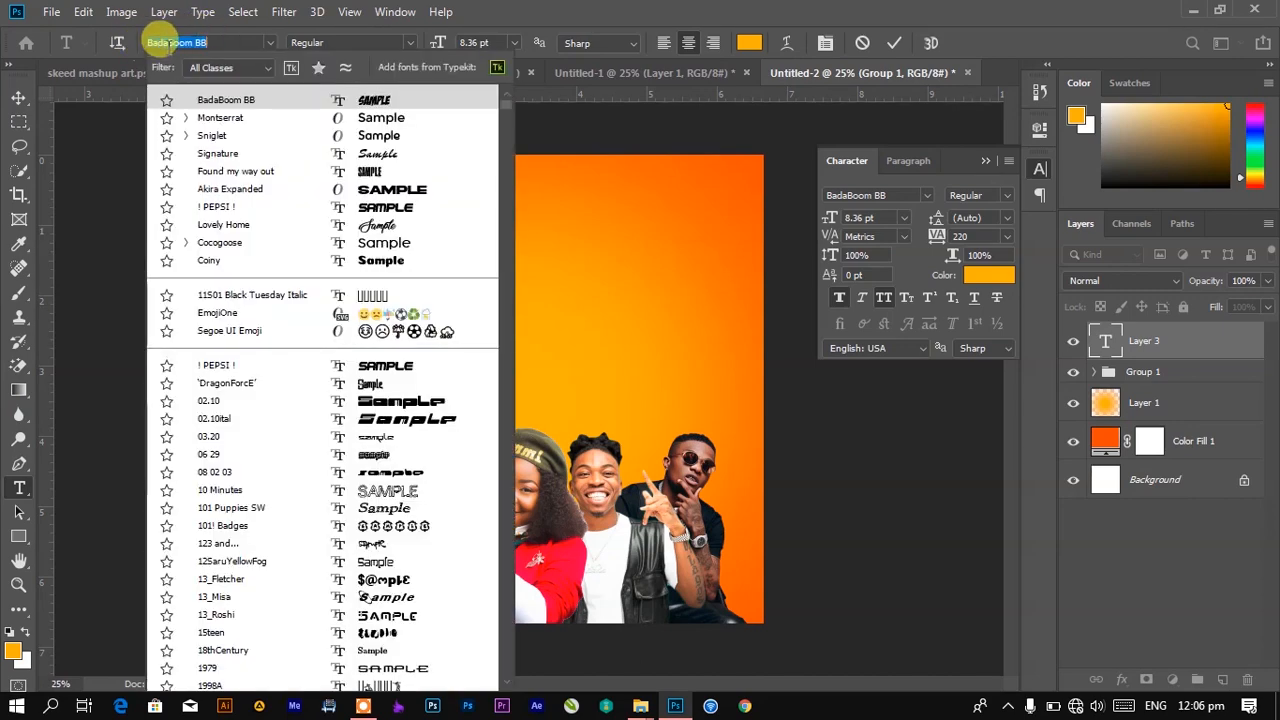
click(426, 262)
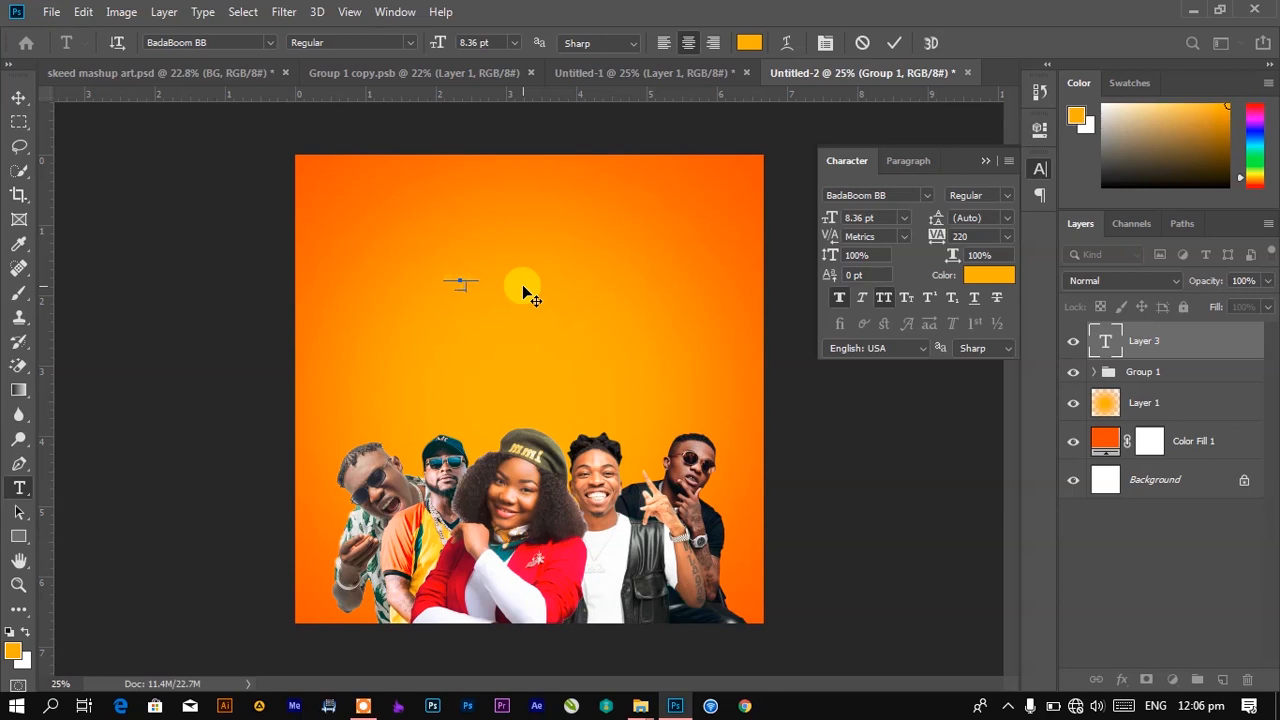
Set the color of the whole "Special Number" text to white
key(ctrl+a)
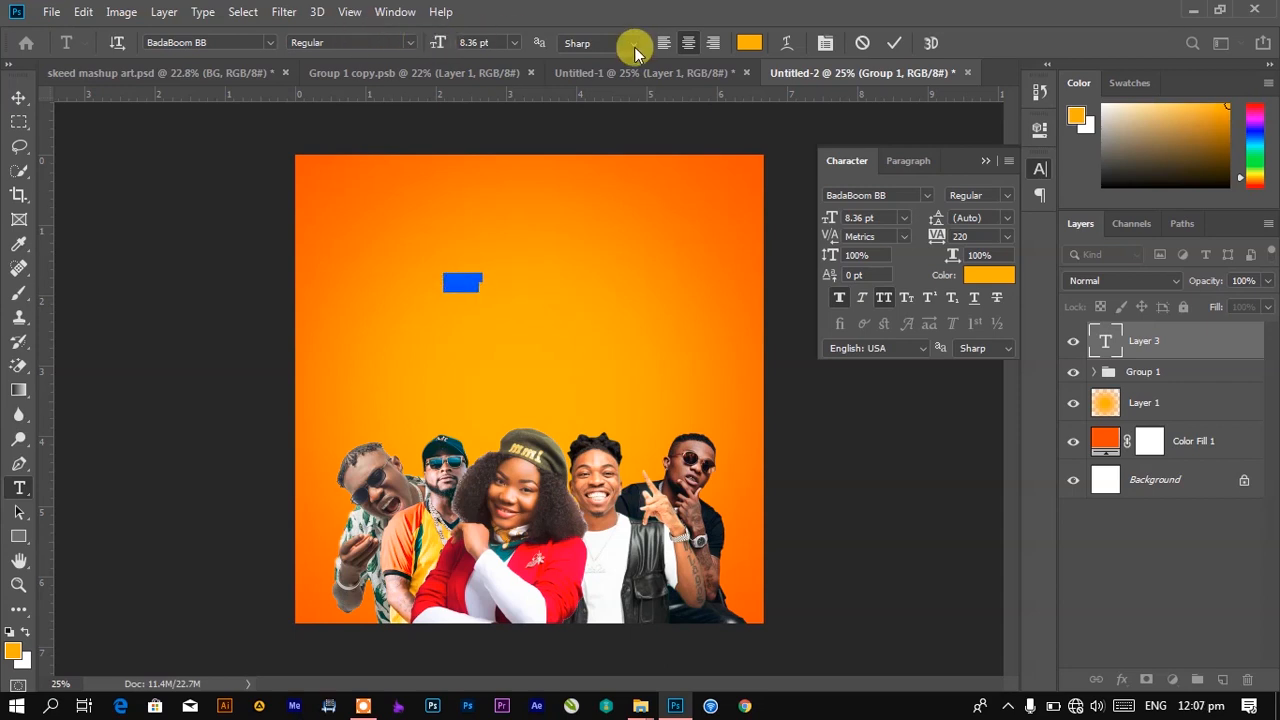
click(749, 42)
drag(800, 181, 786, 129)
click(1191, 175)
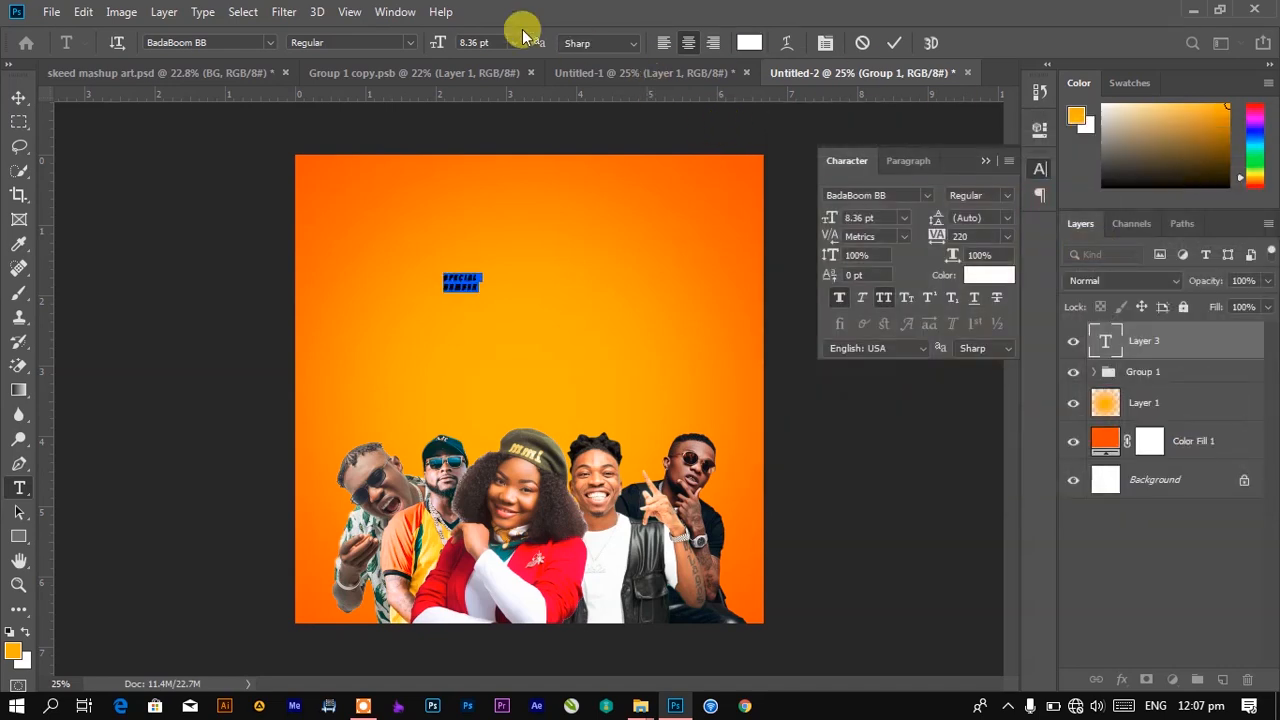
Enlarge the "Special Number" text to 57.36 pt with tracking 0, centered horizontally above the artists
drag(453, 44, 484, 40)
drag(455, 205, 525, 211)
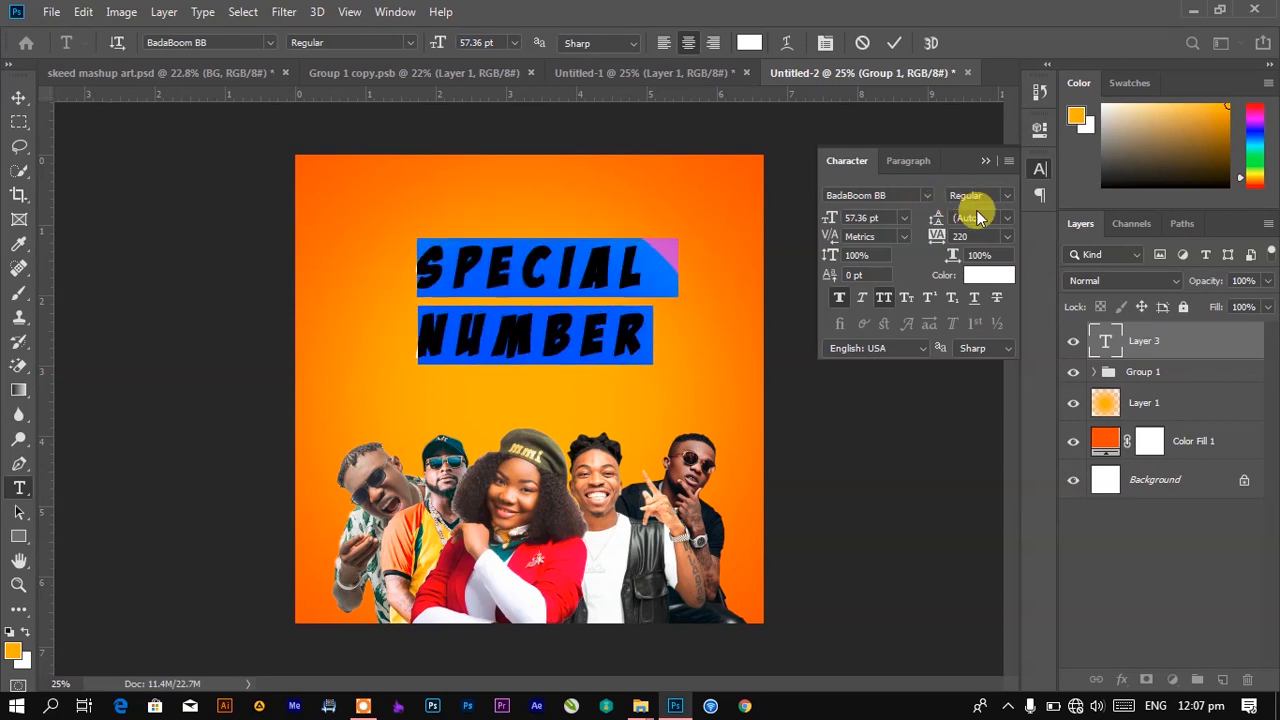
click(1007, 236)
click(987, 348)
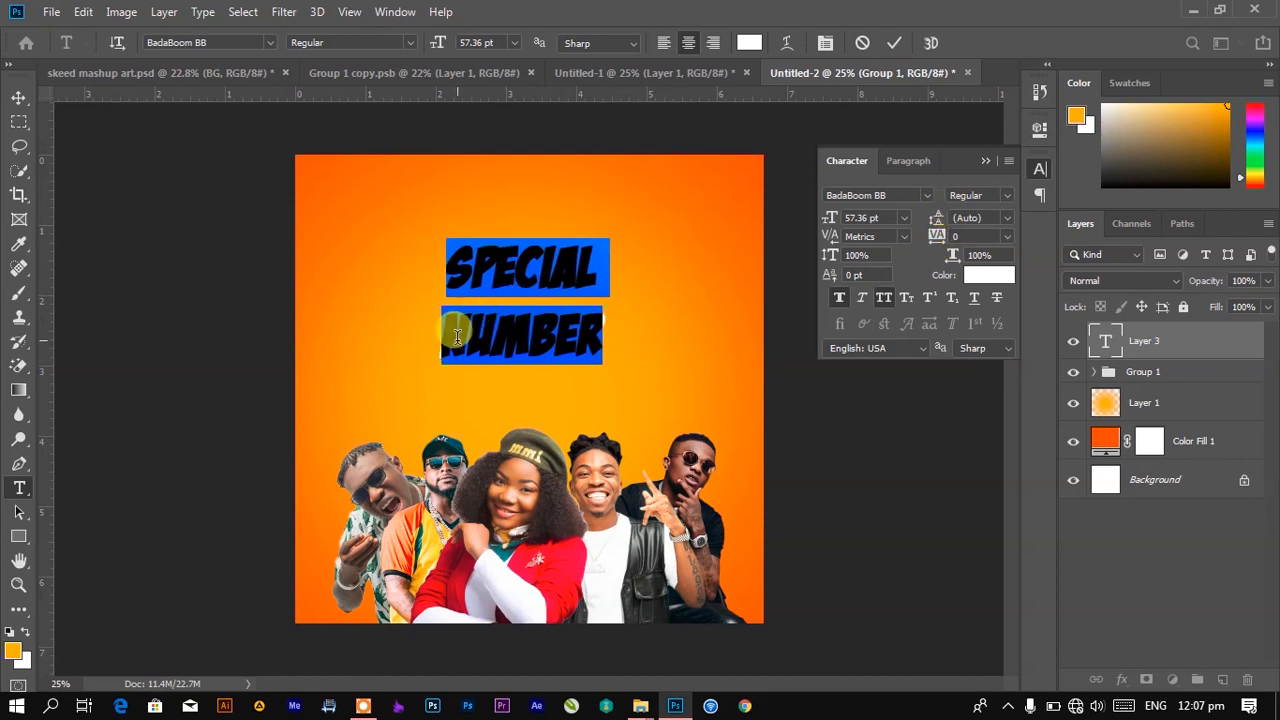
Color the word "Number" black and set its baseline shift to 22 pt, bringing it up close beneath "Special"
click(450, 333)
drag(450, 333, 620, 325)
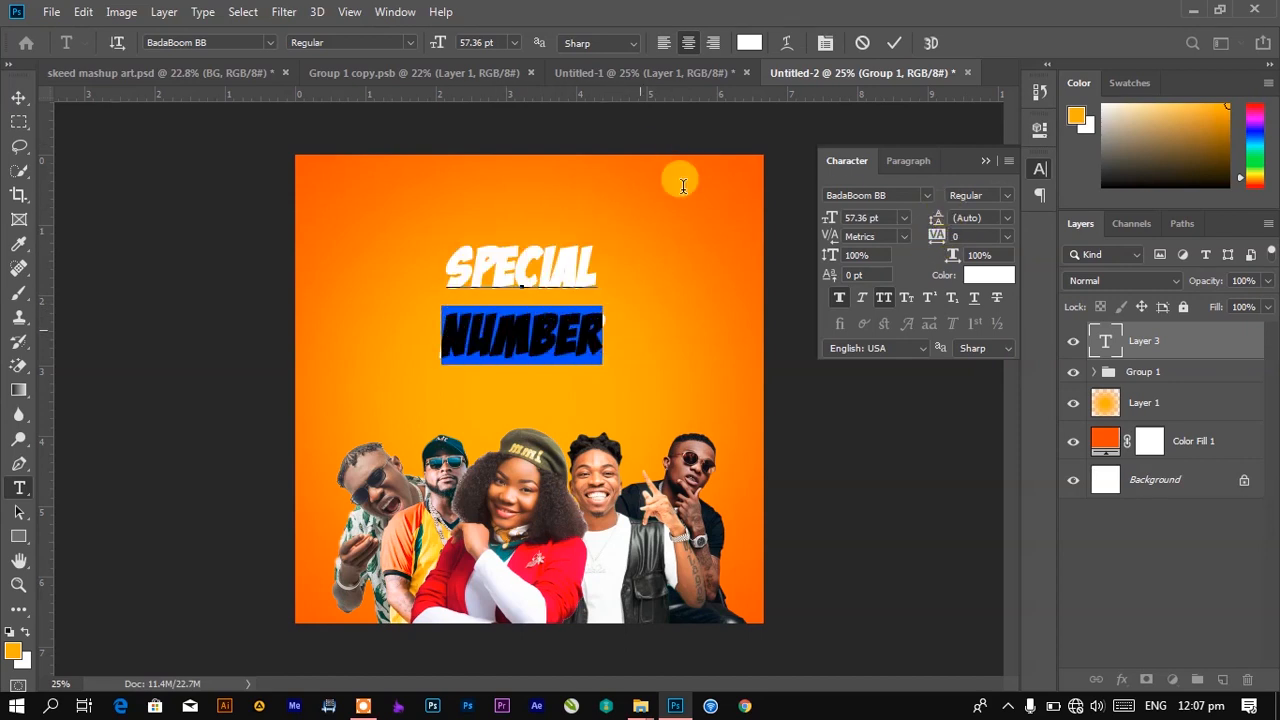
click(749, 43)
drag(970, 390, 1003, 421)
click(1163, 172)
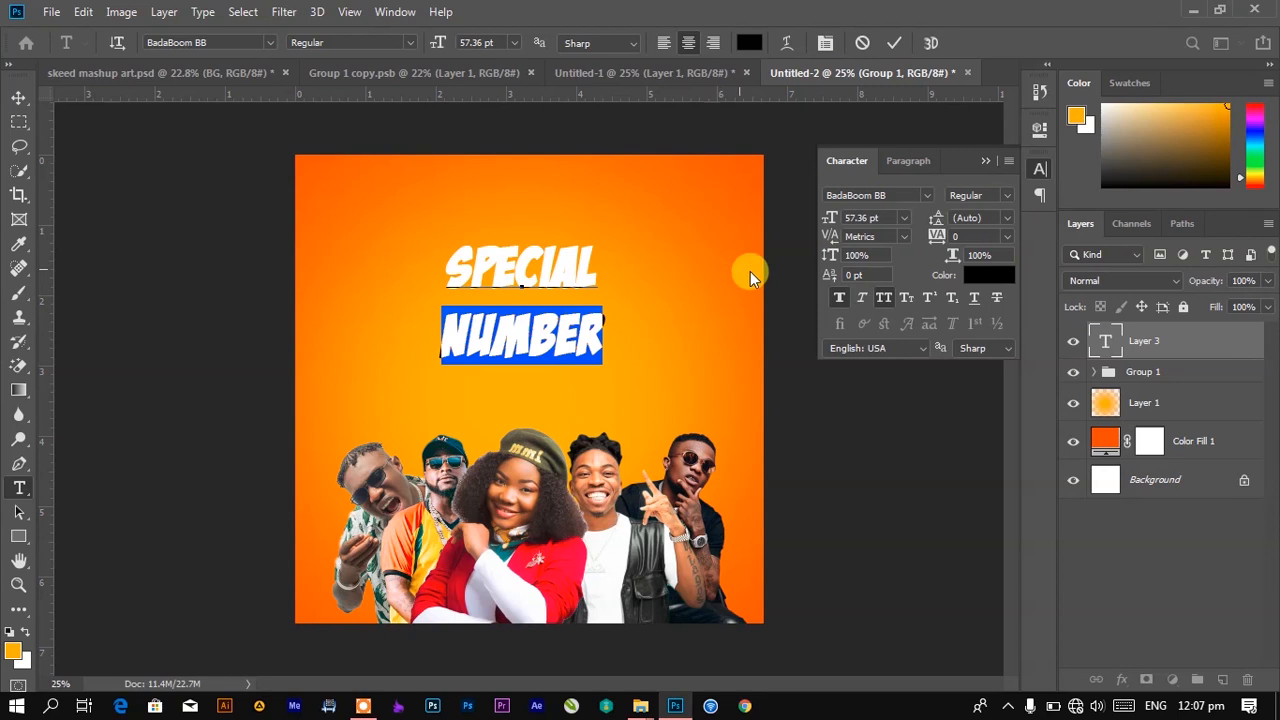
drag(825, 277, 848, 274)
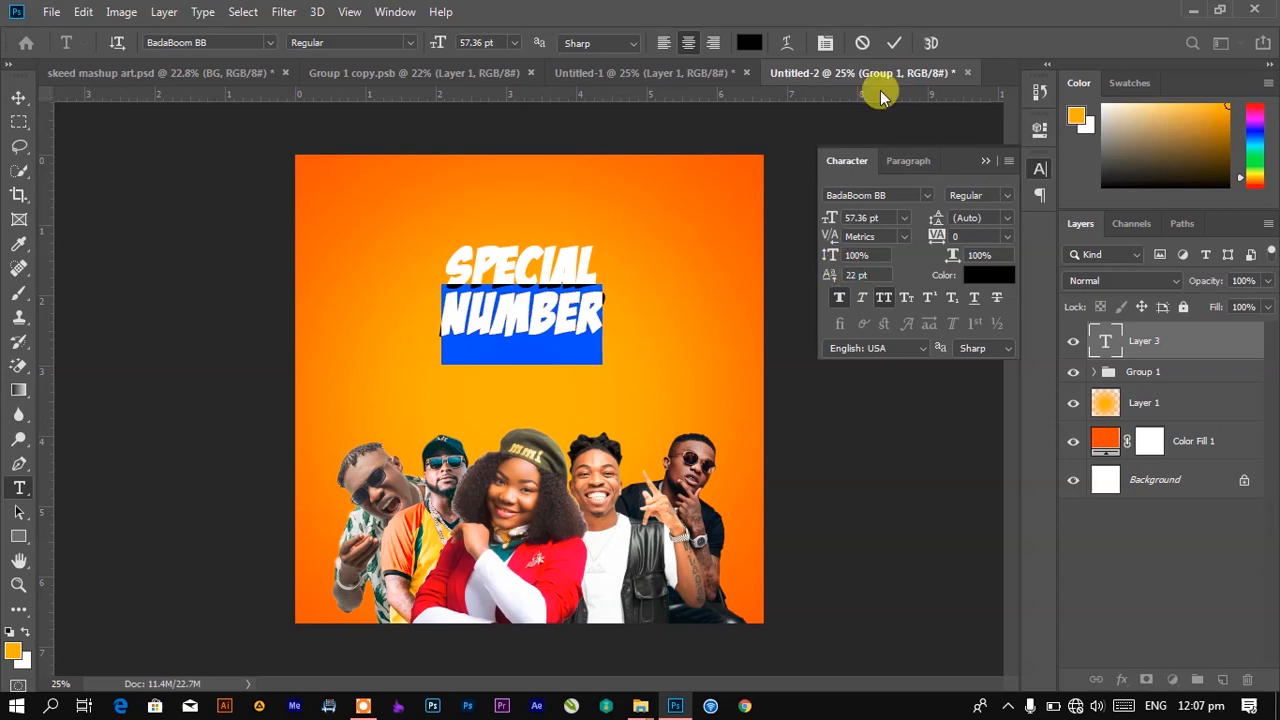
Scale the "Special Number" title up to 94.81 pt and position it centered above the artists
click(484, 266)
click(894, 42)
key(v)
drag(607, 340, 660, 375)
drag(508, 288, 521, 297)
click(899, 42)
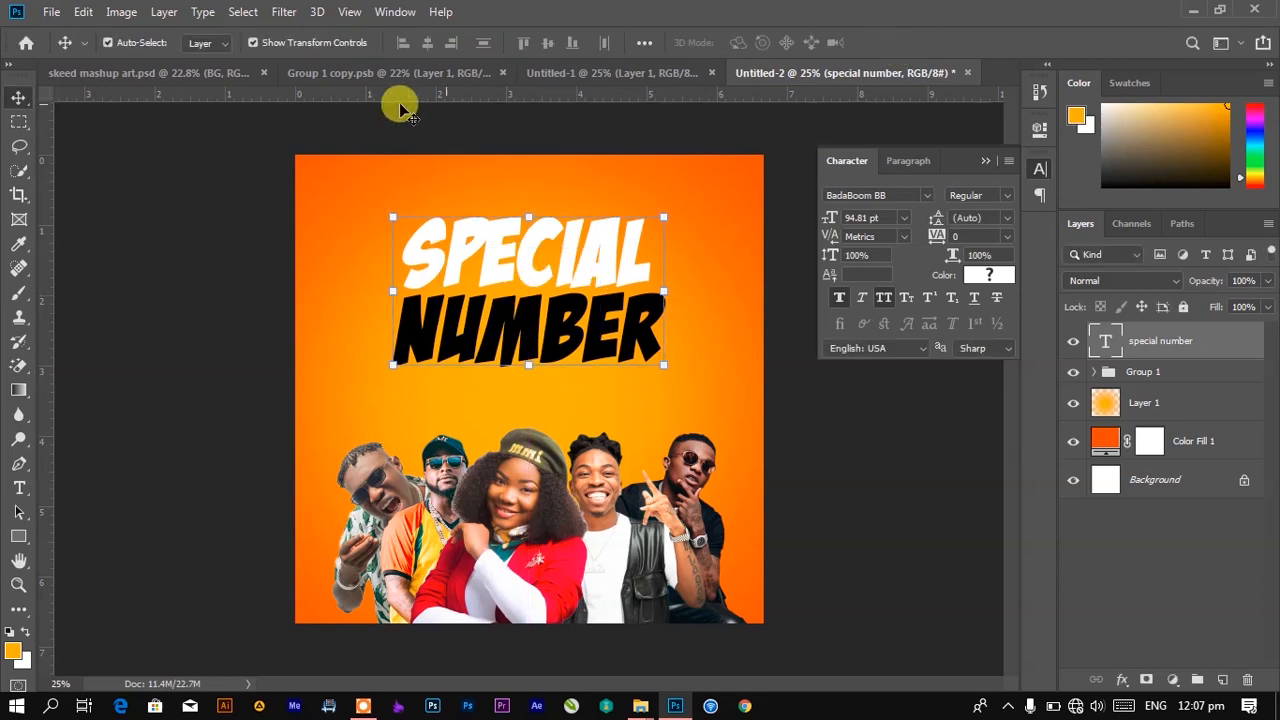
Close Group 1 copy.psb, check the title layer's look in skeed mashup art.psd by toggling its visibility, and return to Untitled-2
click(357, 75)
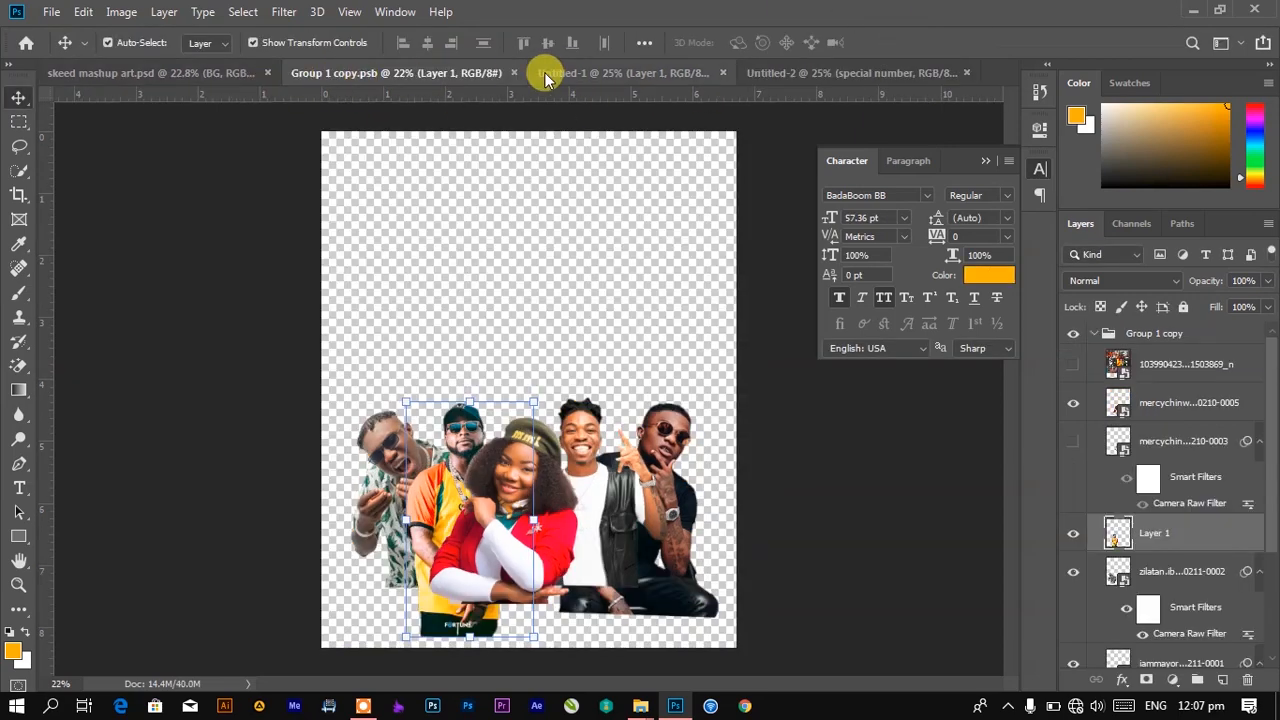
click(514, 72)
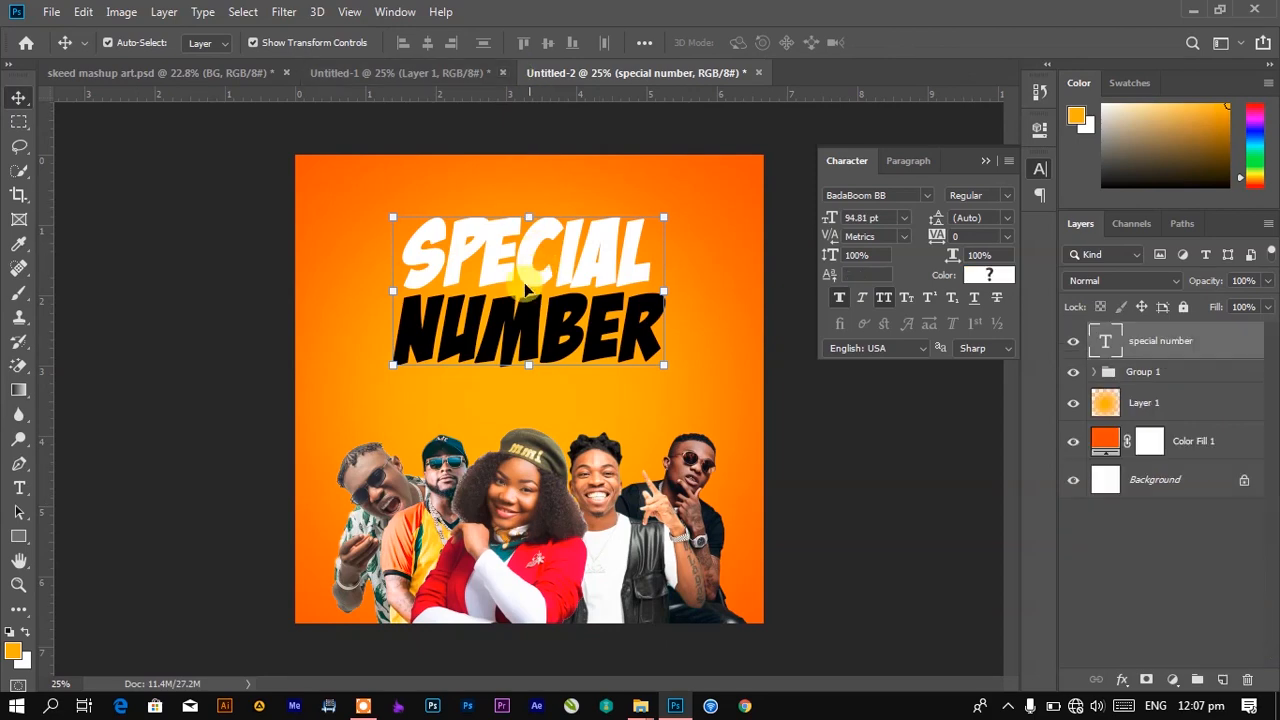
click(215, 79)
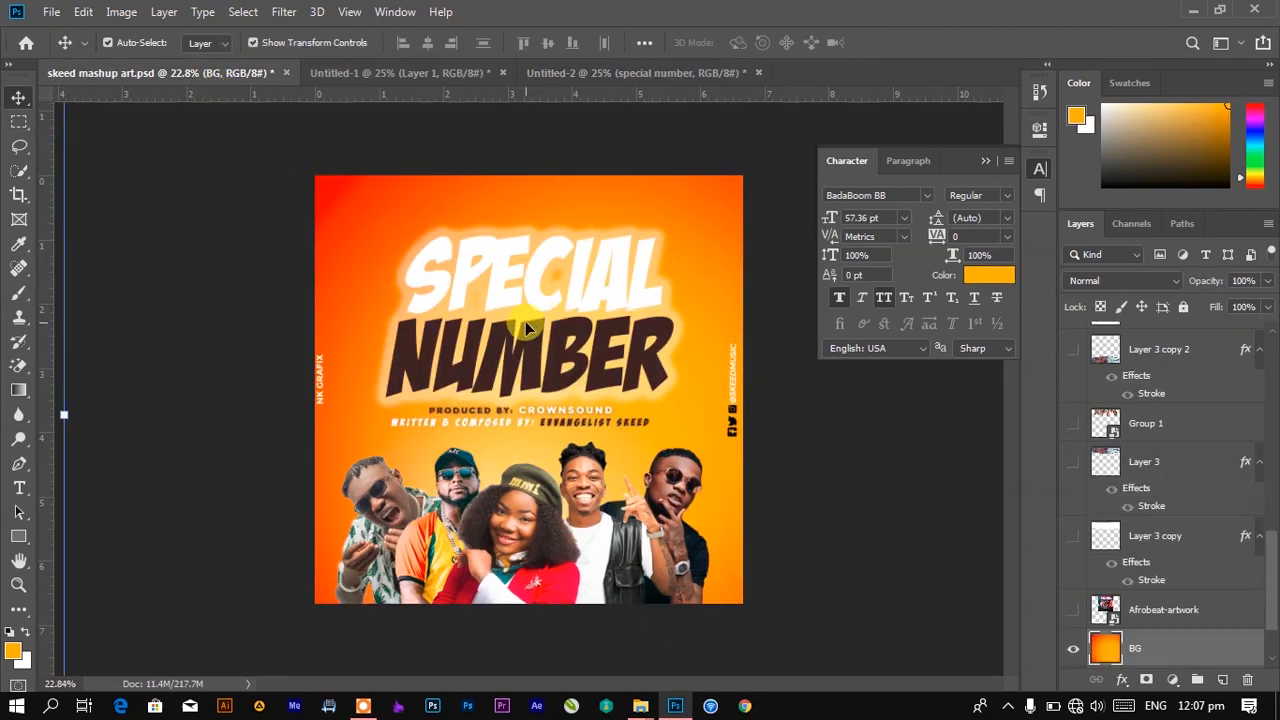
click(575, 325)
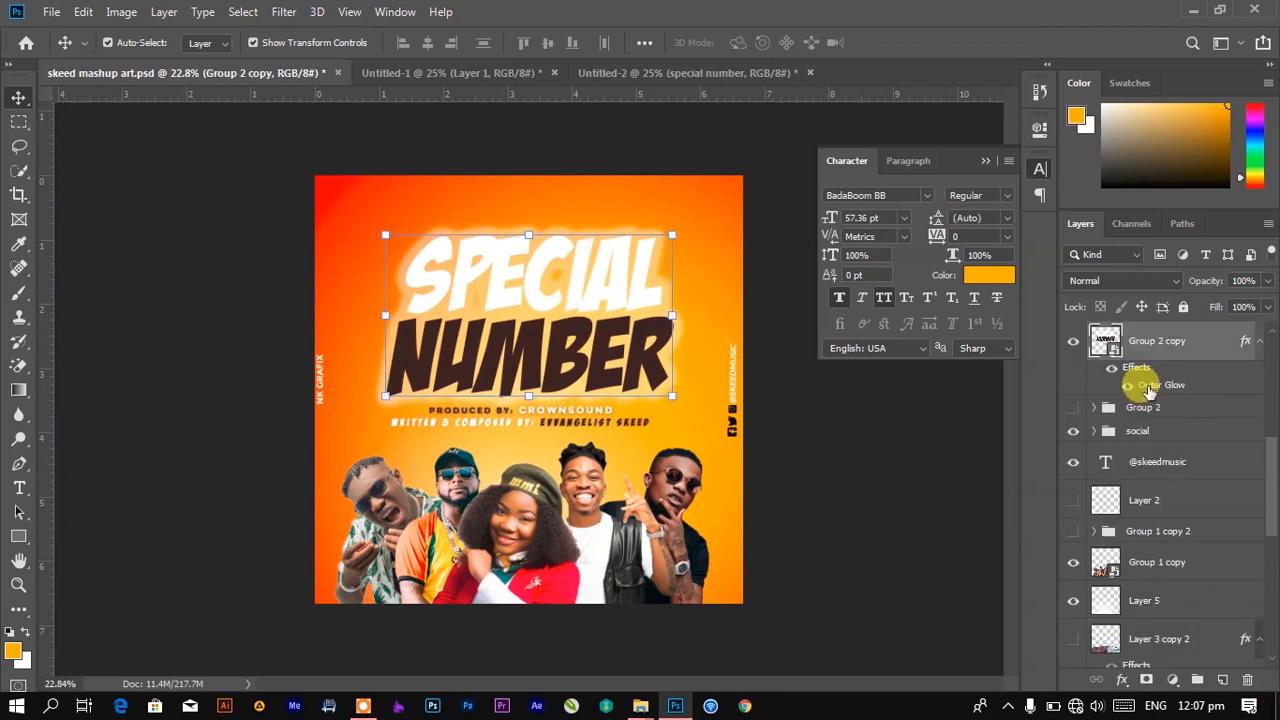
scroll(1148, 392, up, 5)
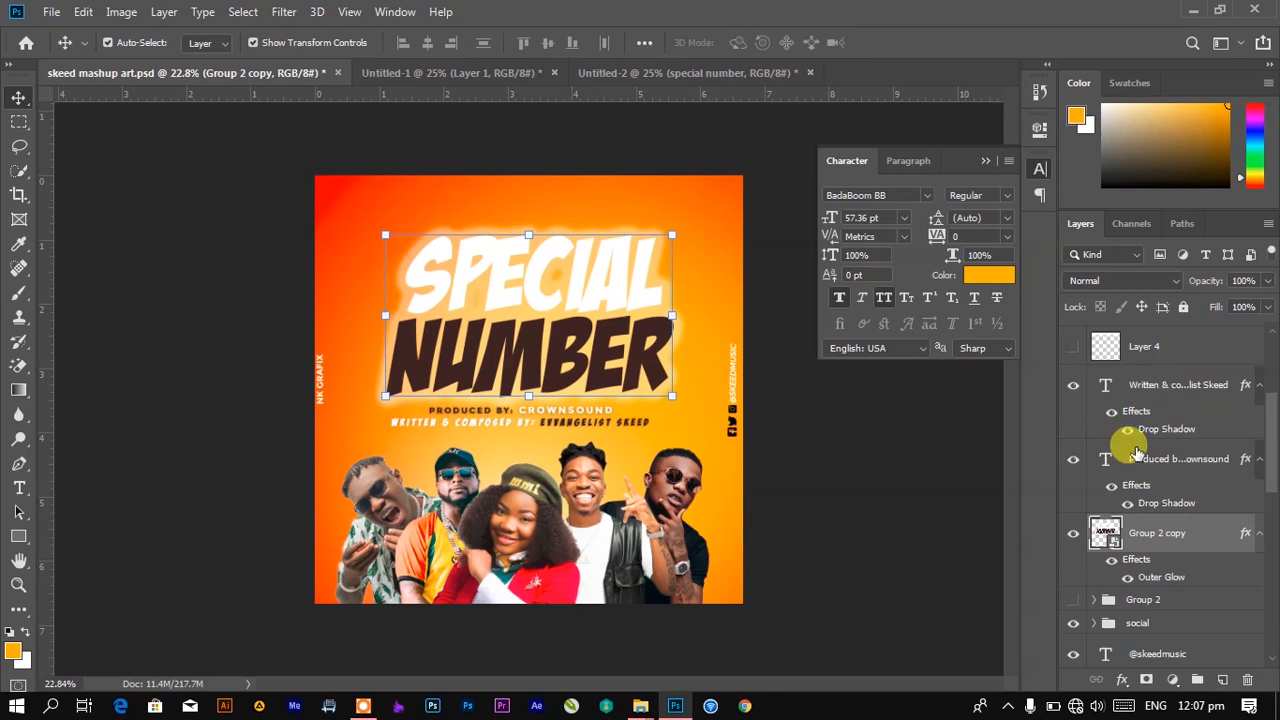
click(1075, 537)
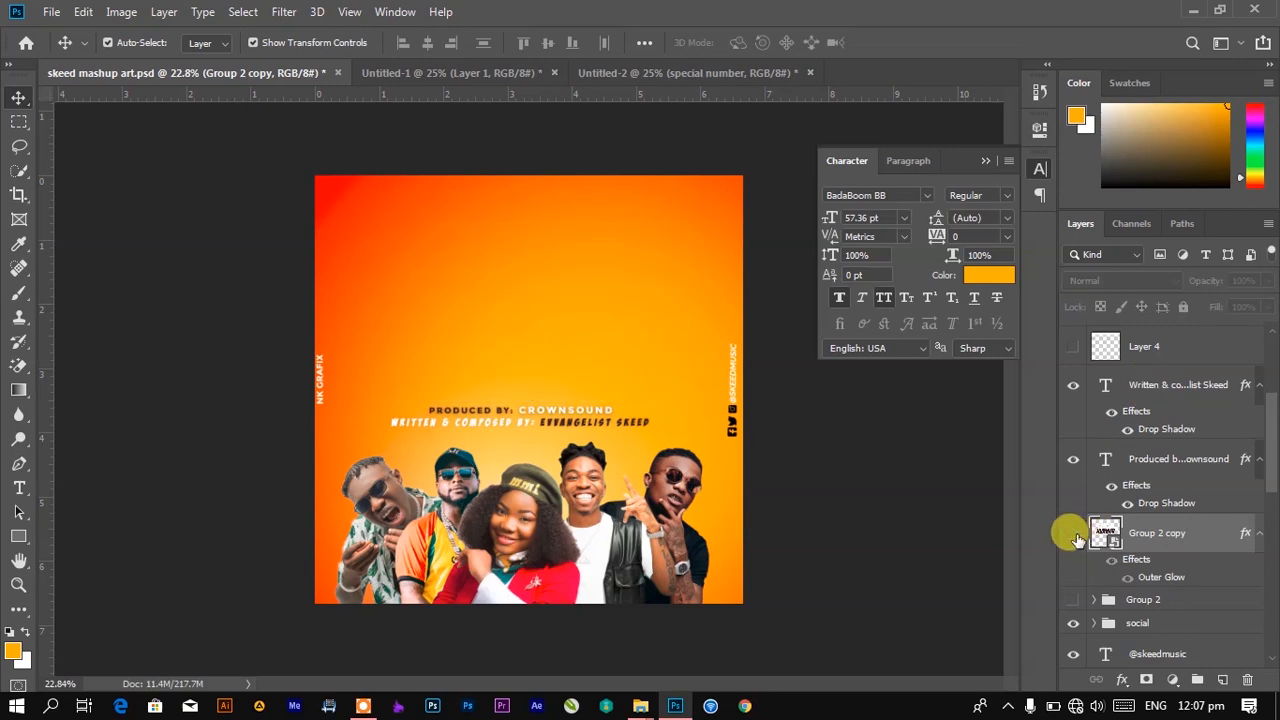
click(1075, 537)
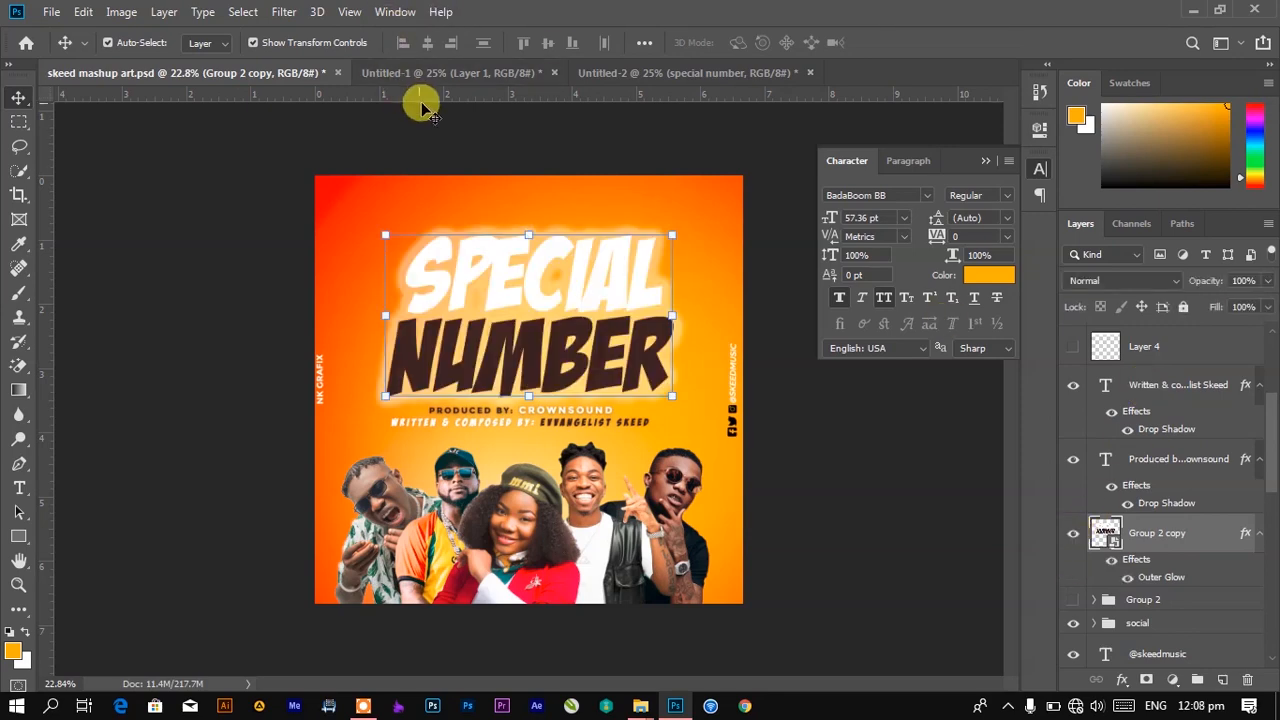
click(629, 72)
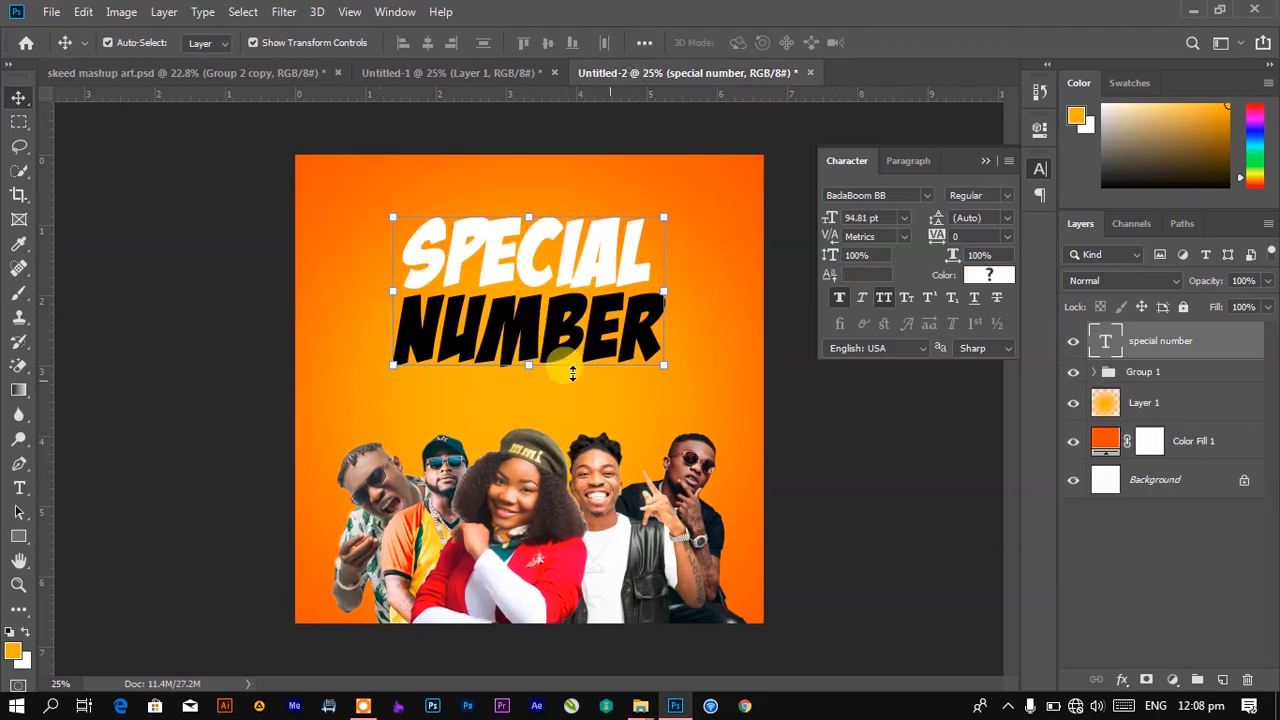
right_click(1157, 345)
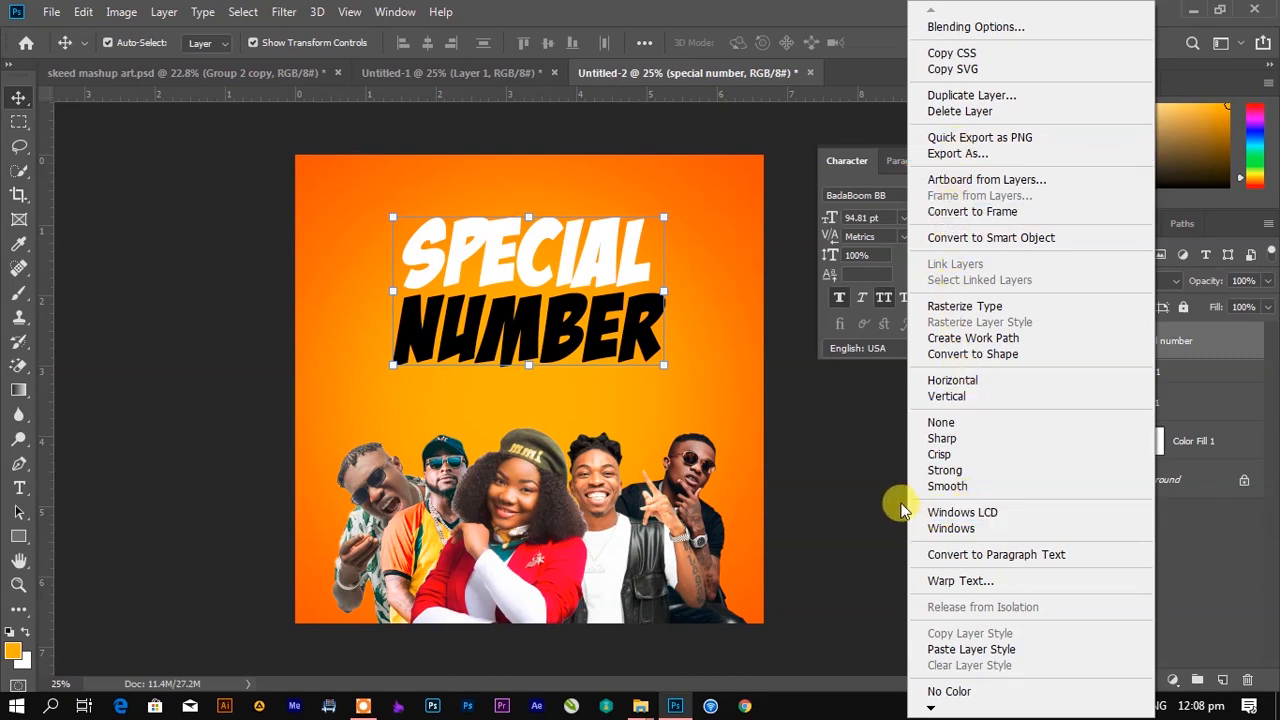
click(972, 307)
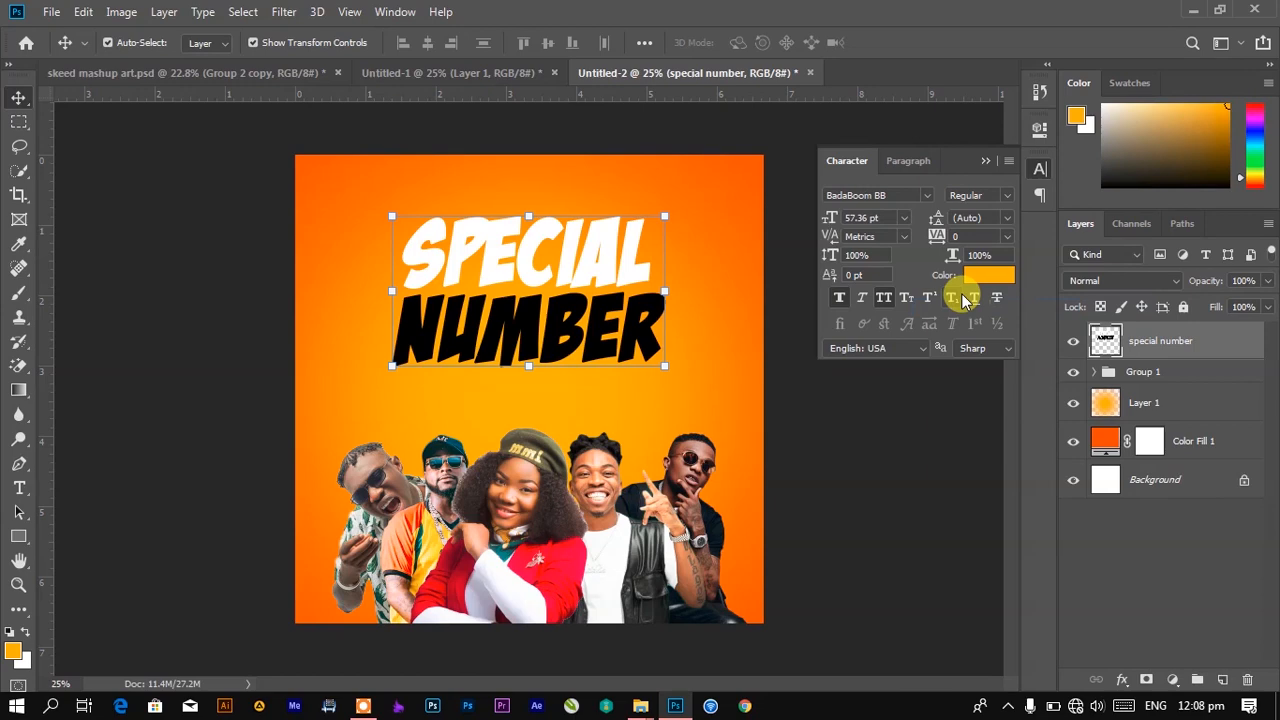
key(ctrl+z)
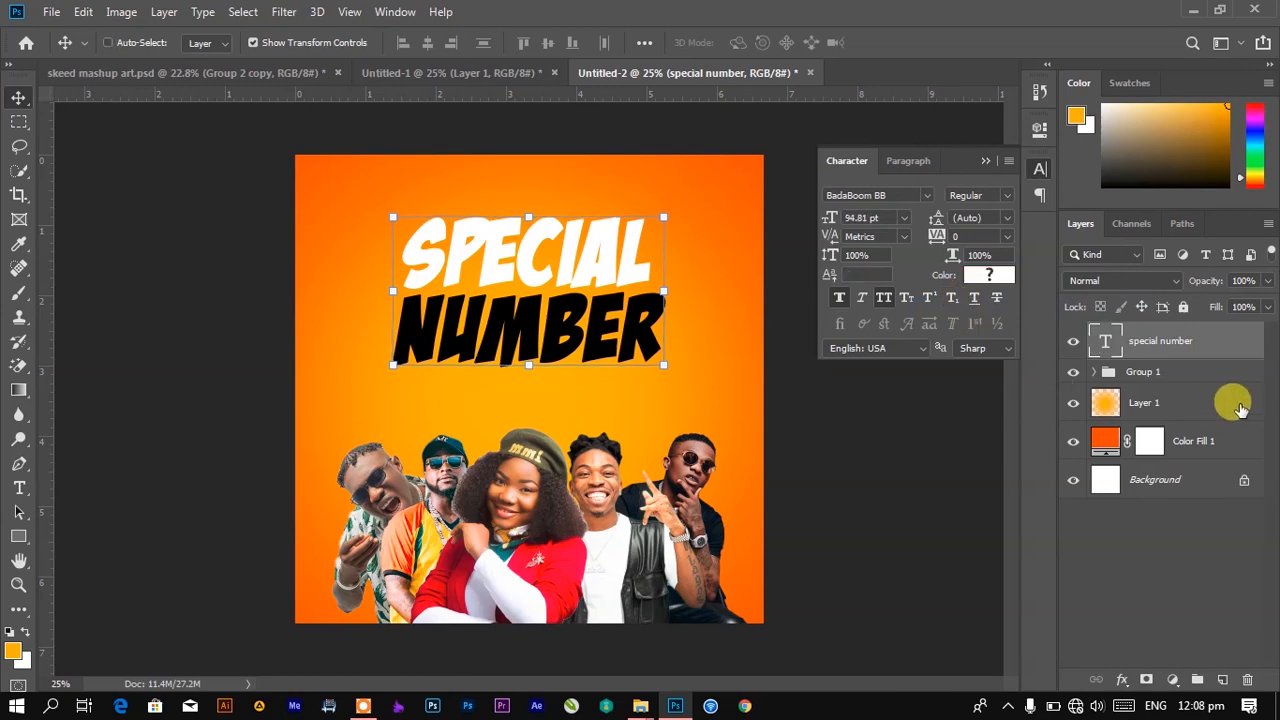
Duplicate the "special number" text layer, hide the original and rasterize the copy
key(ctrl+j)
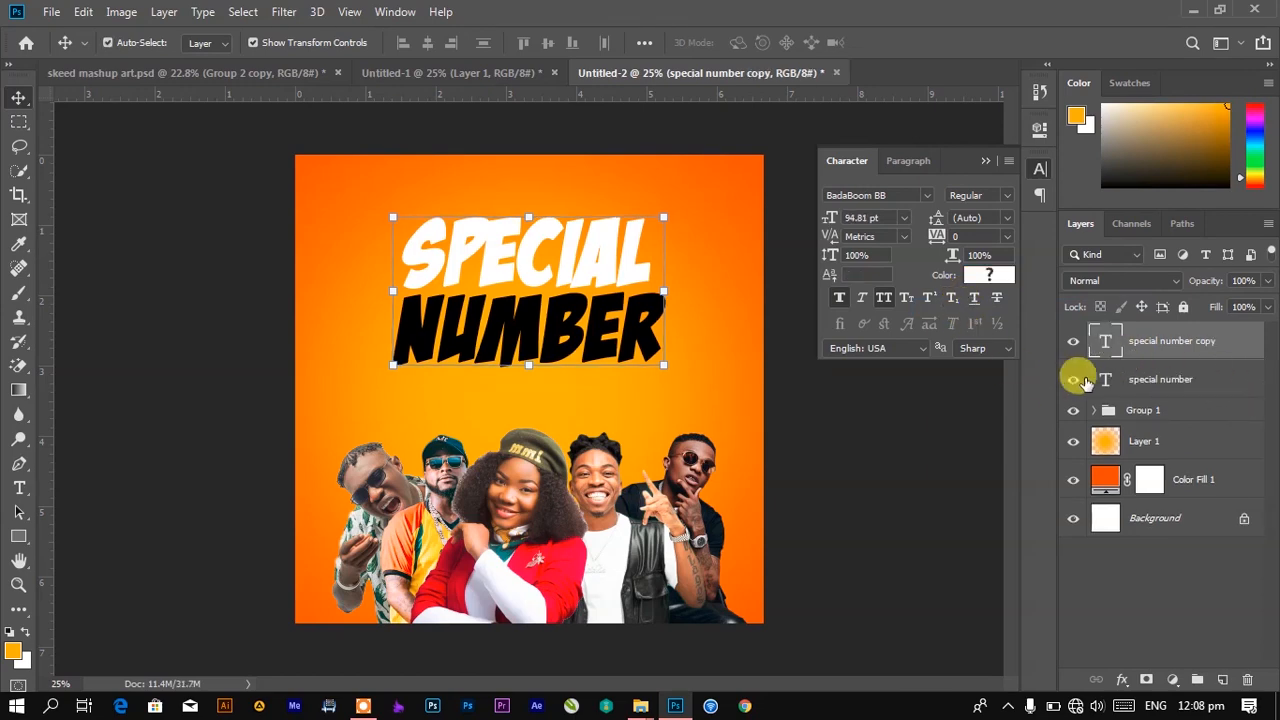
right_click(1171, 340)
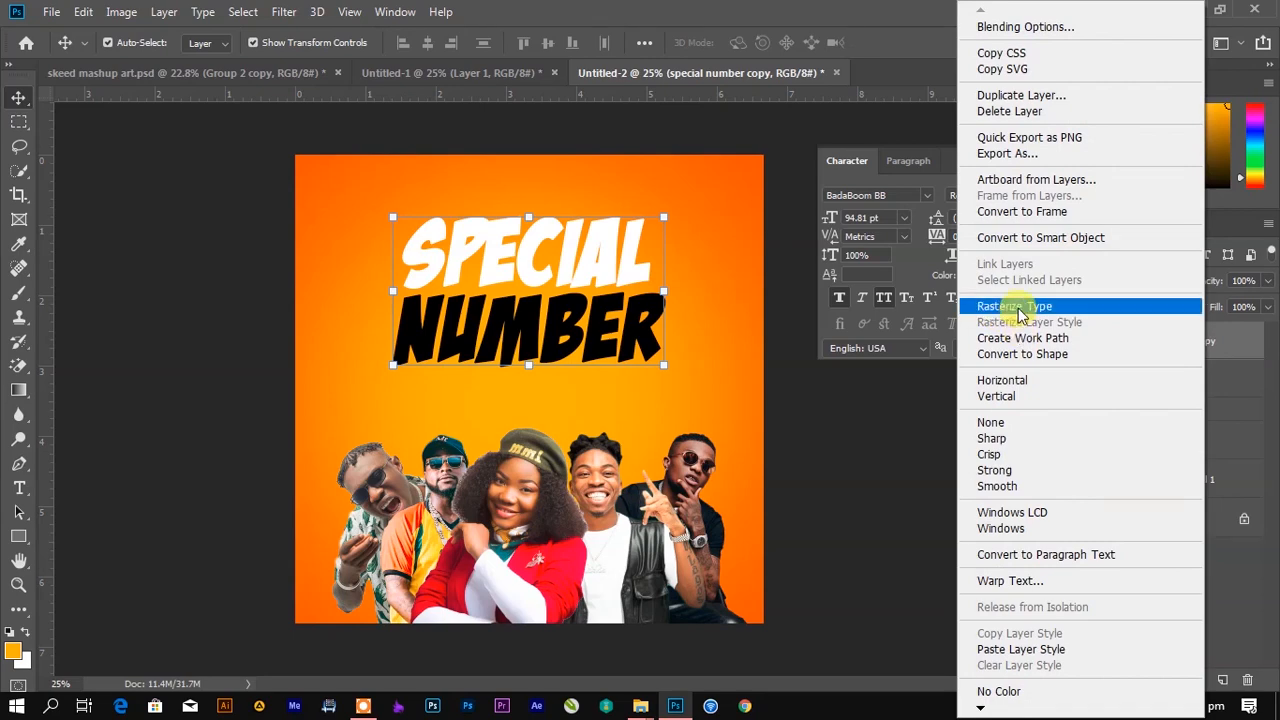
click(1010, 306)
right_click(1213, 336)
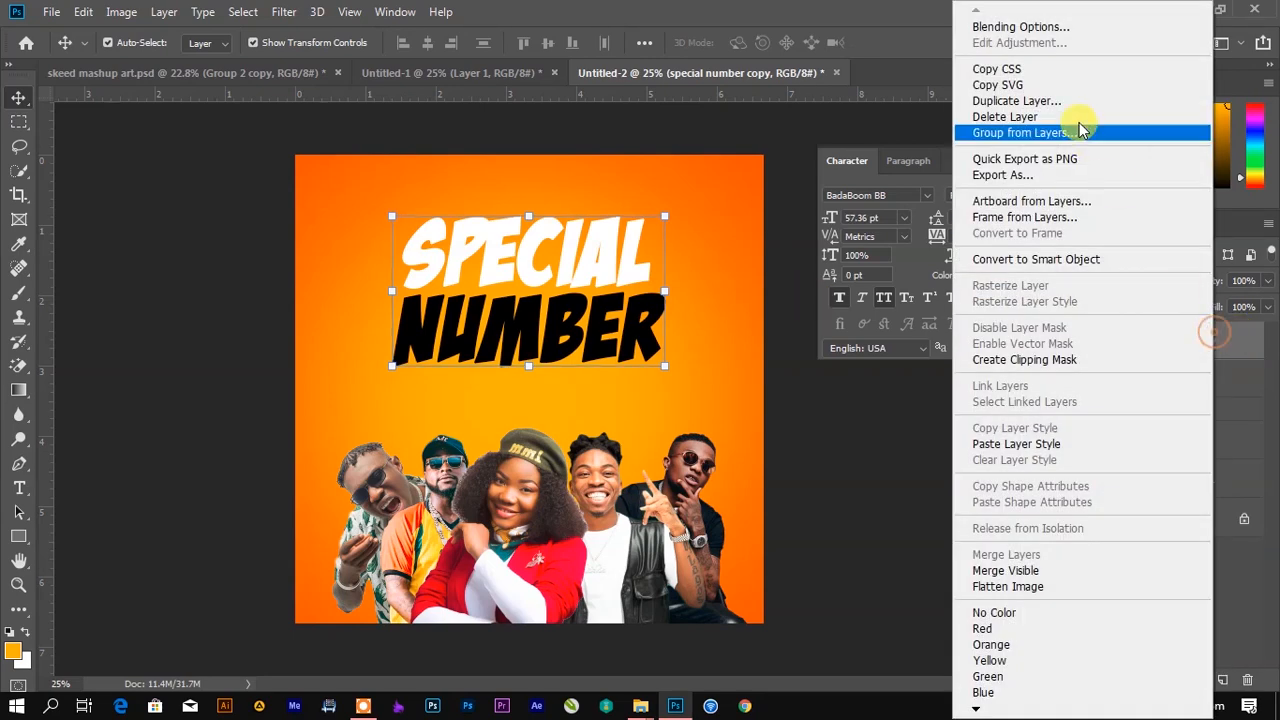
click(1004, 28)
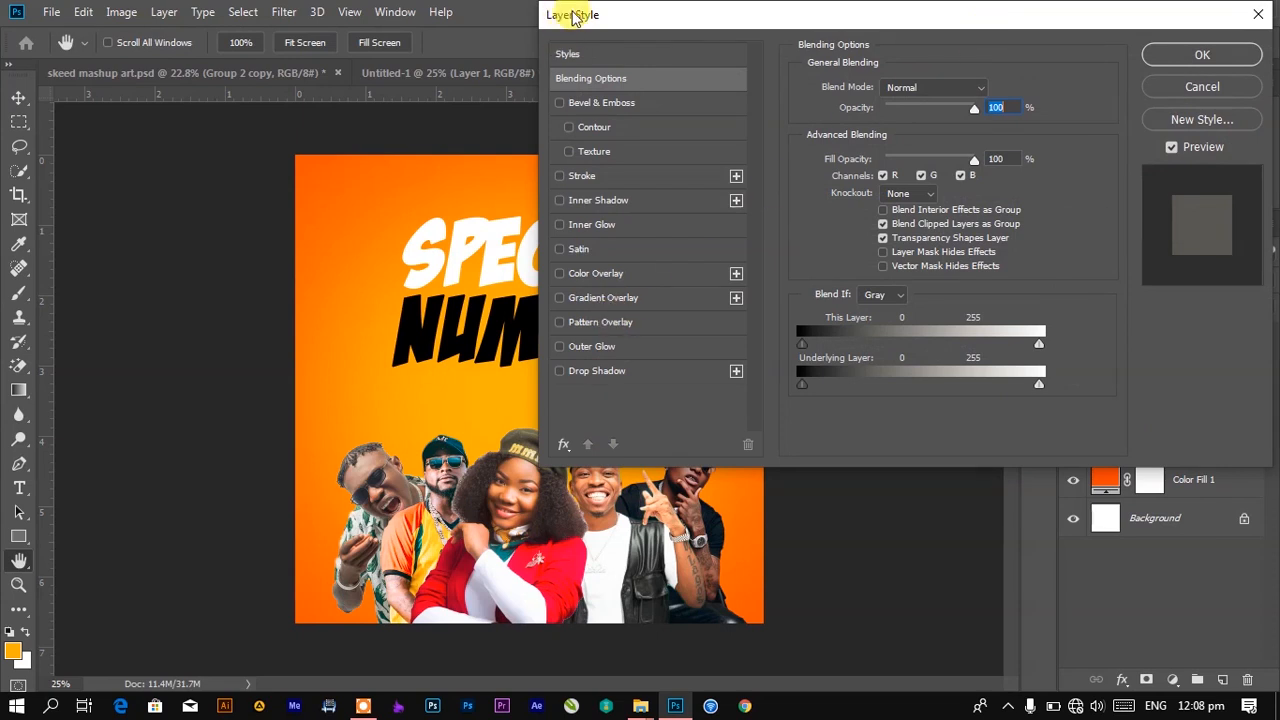
drag(575, 18, 725, 18)
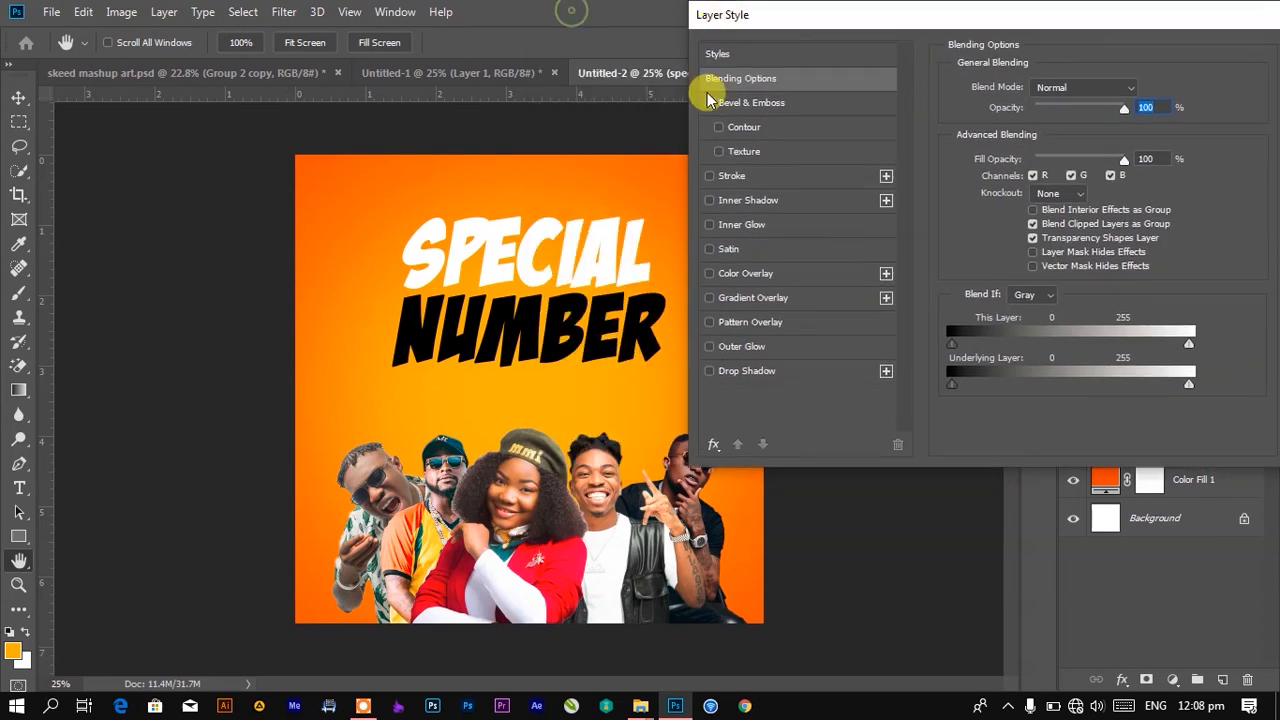
click(710, 348)
click(766, 347)
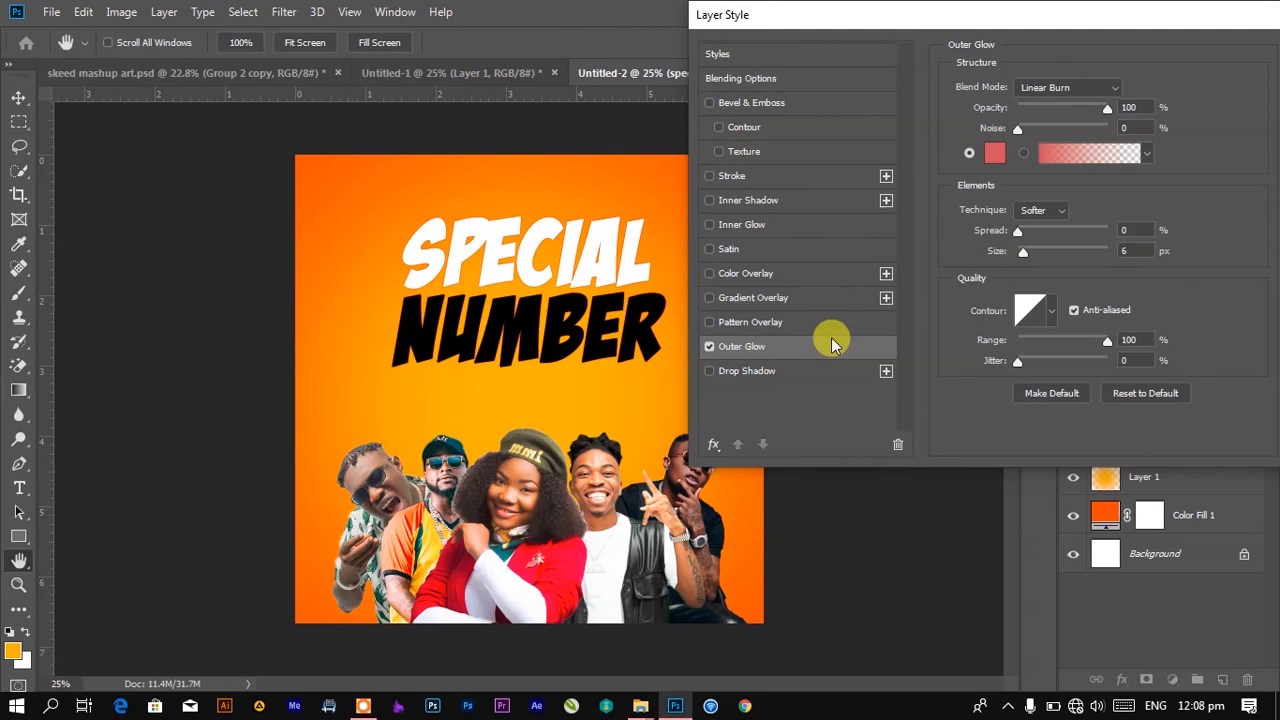
drag(1028, 136, 1054, 127)
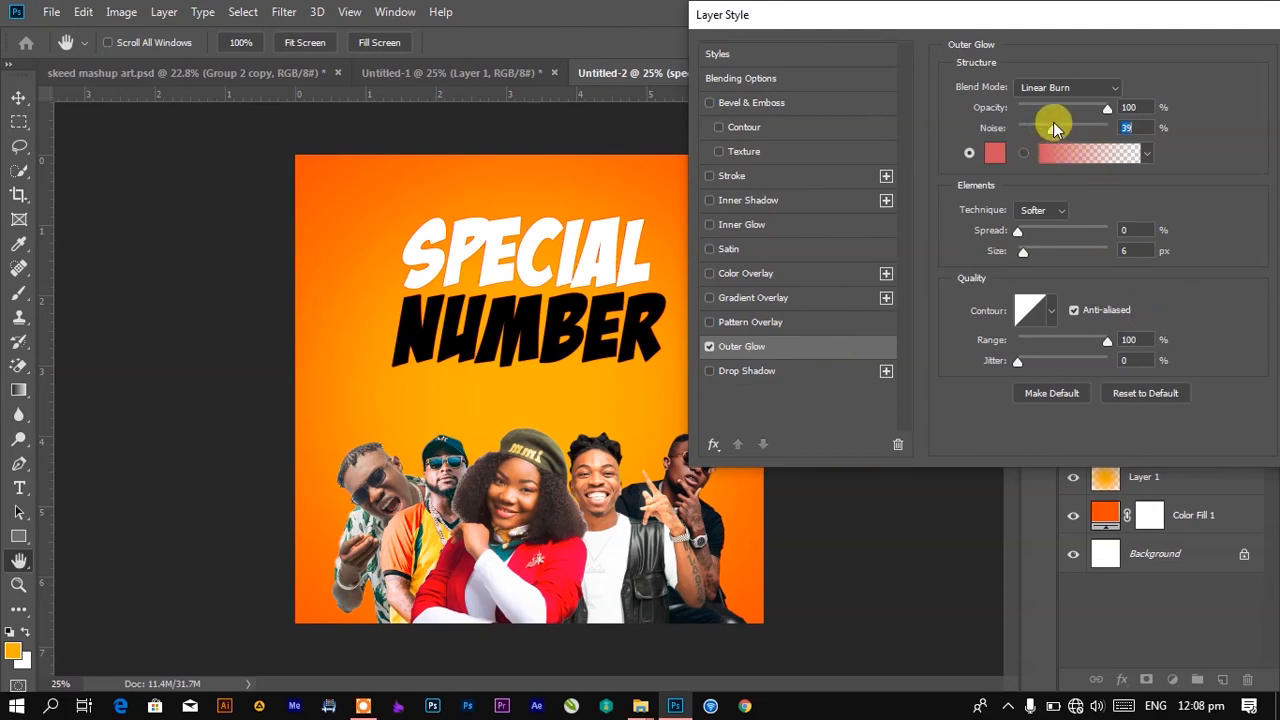
click(996, 153)
drag(849, 180, 700, 103)
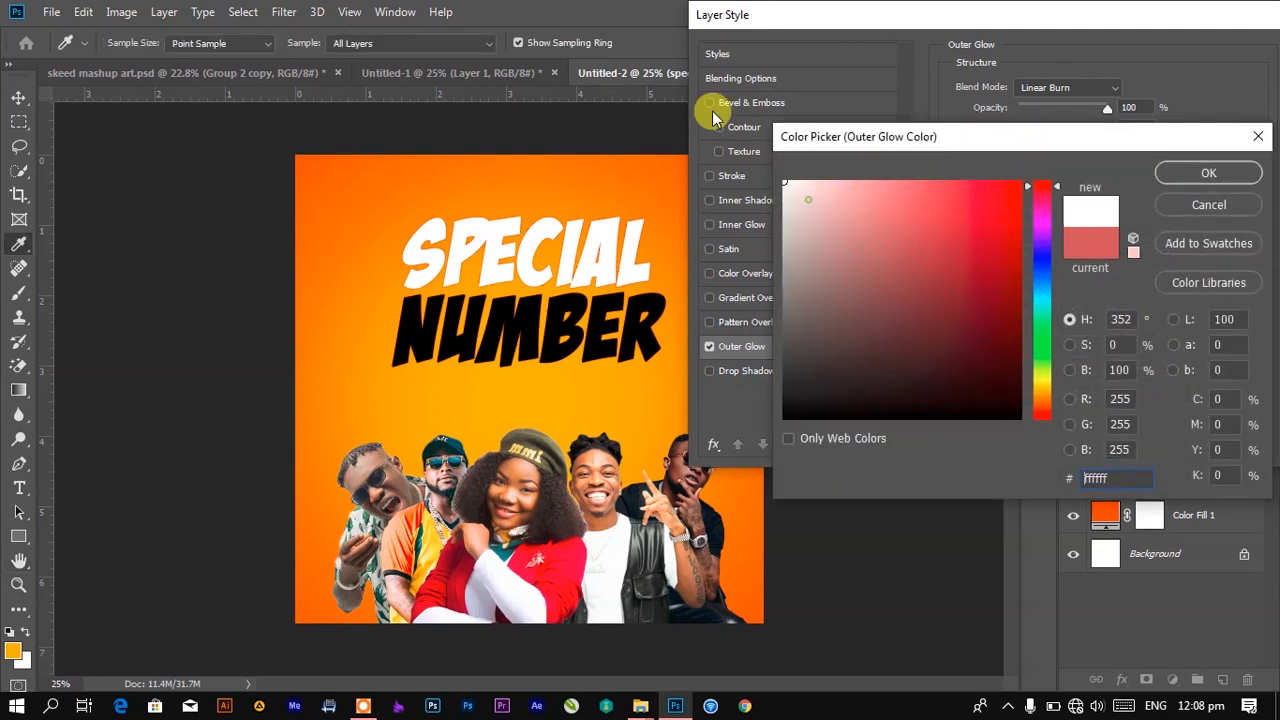
click(1207, 174)
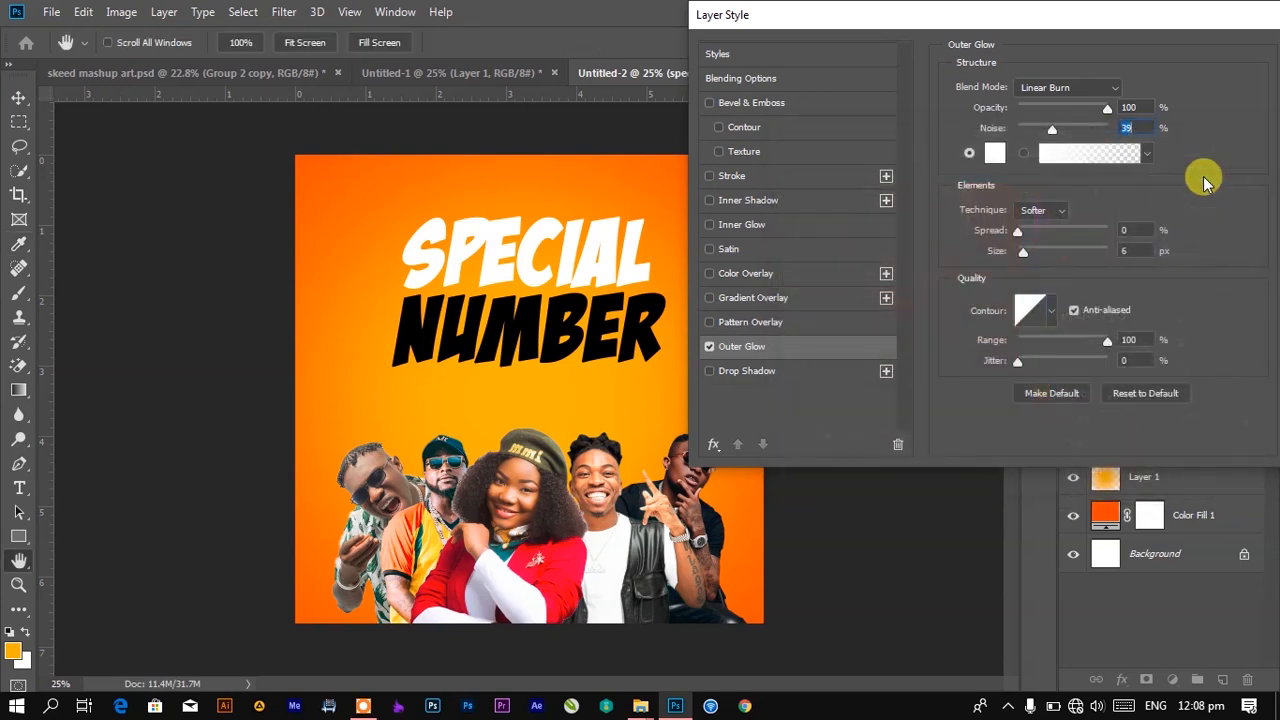
drag(1025, 257, 1046, 215)
click(1046, 212)
click(1243, 168)
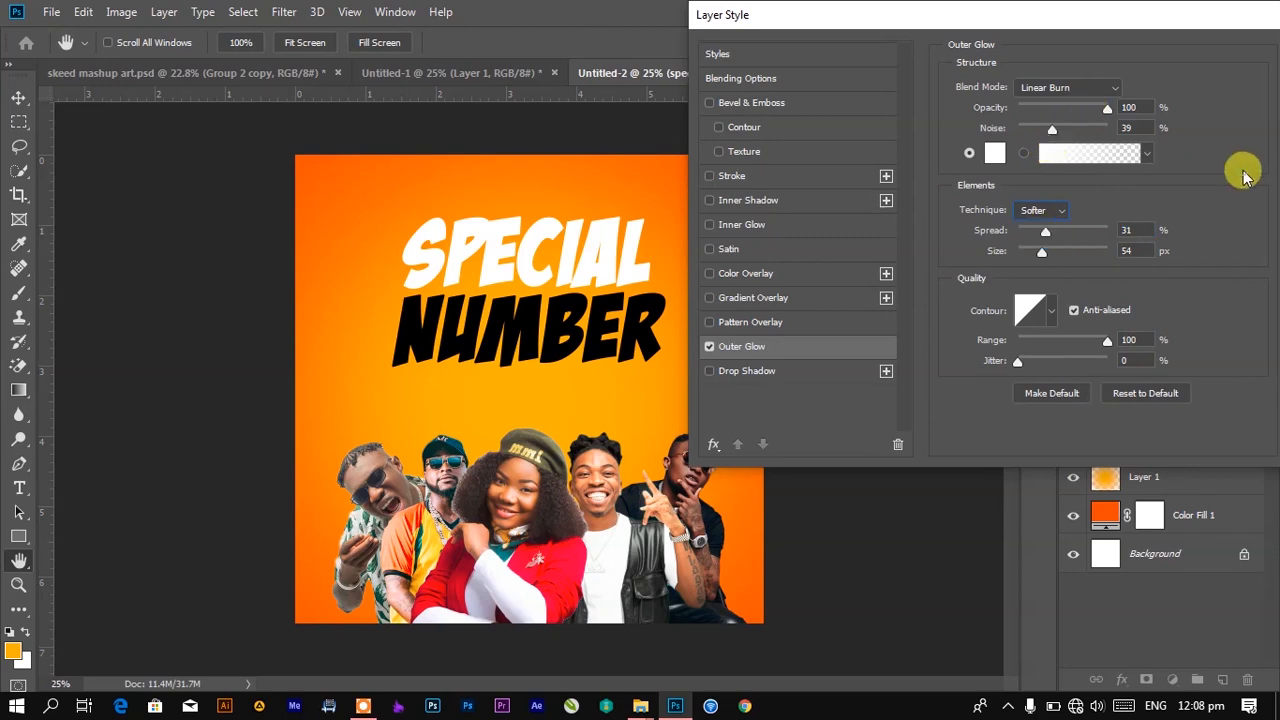
drag(1025, 16, 758, 14)
click(1222, 86)
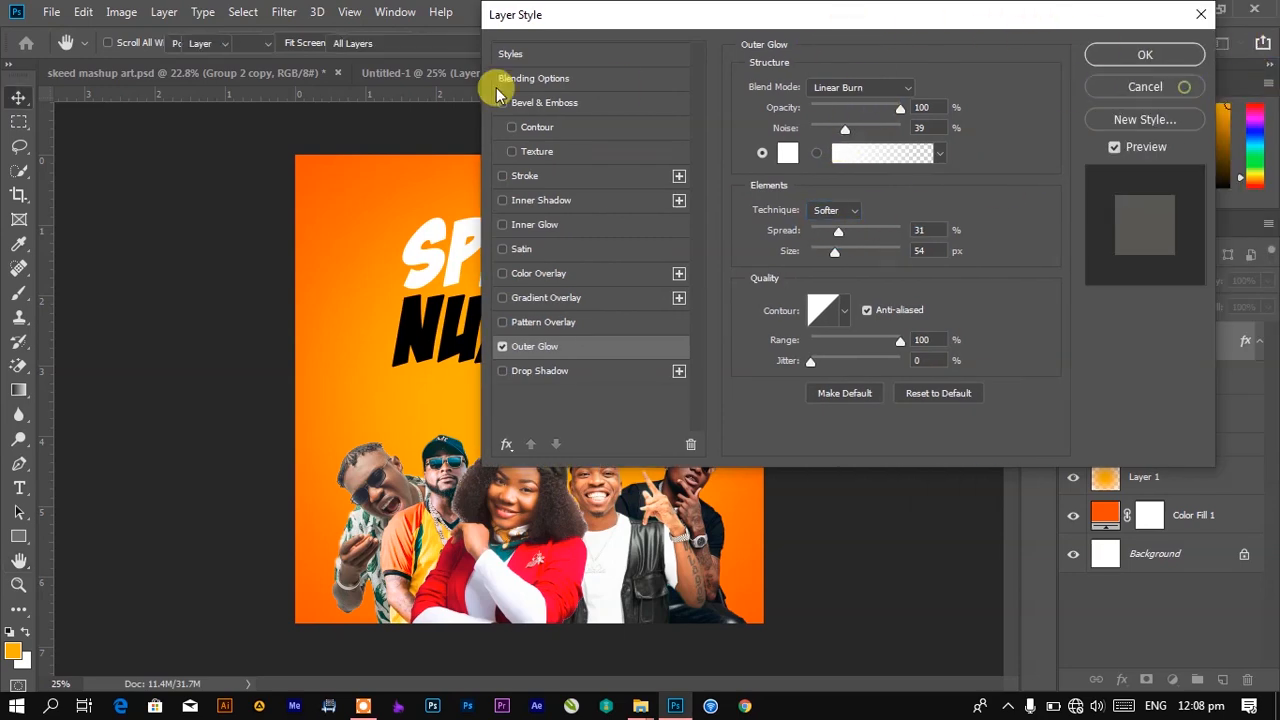
In skeed mashup art.psd, check the Outer Glow settings of the title layer "Group 2 copy" and copy its layer style
click(127, 76)
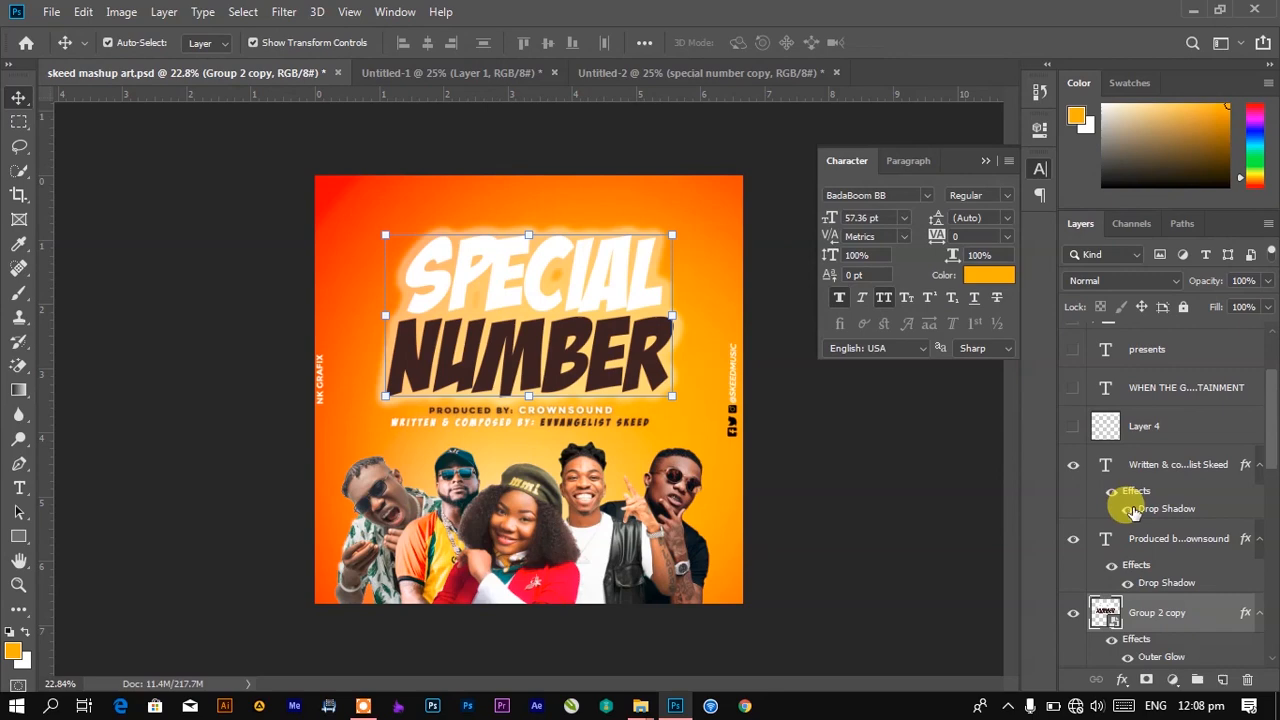
double_click(1168, 657)
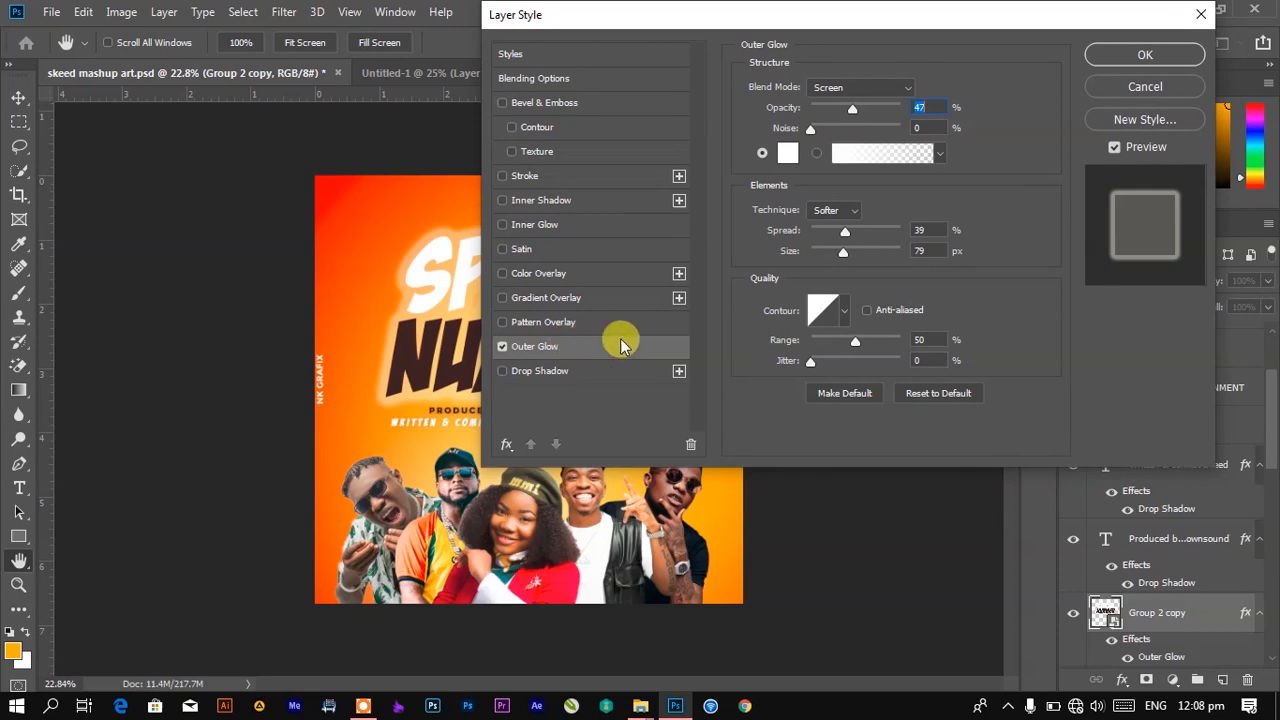
click(1175, 84)
click(1262, 627)
right_click(1258, 620)
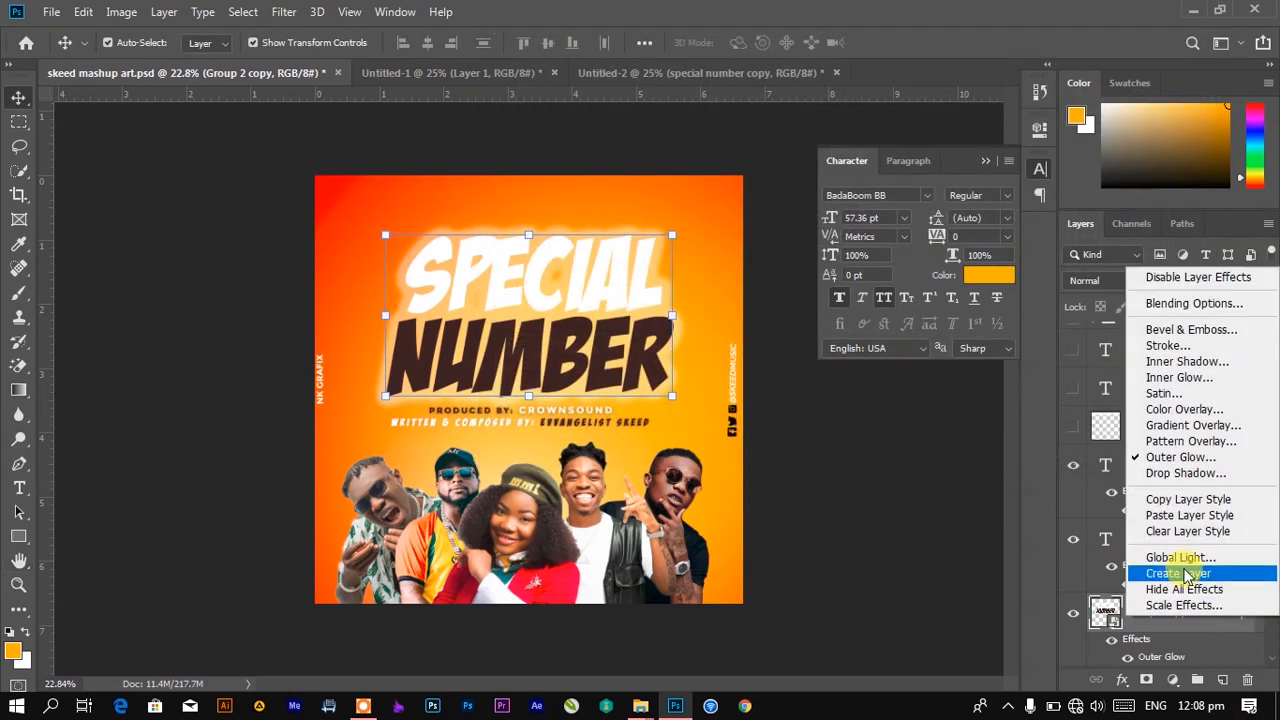
click(1163, 481)
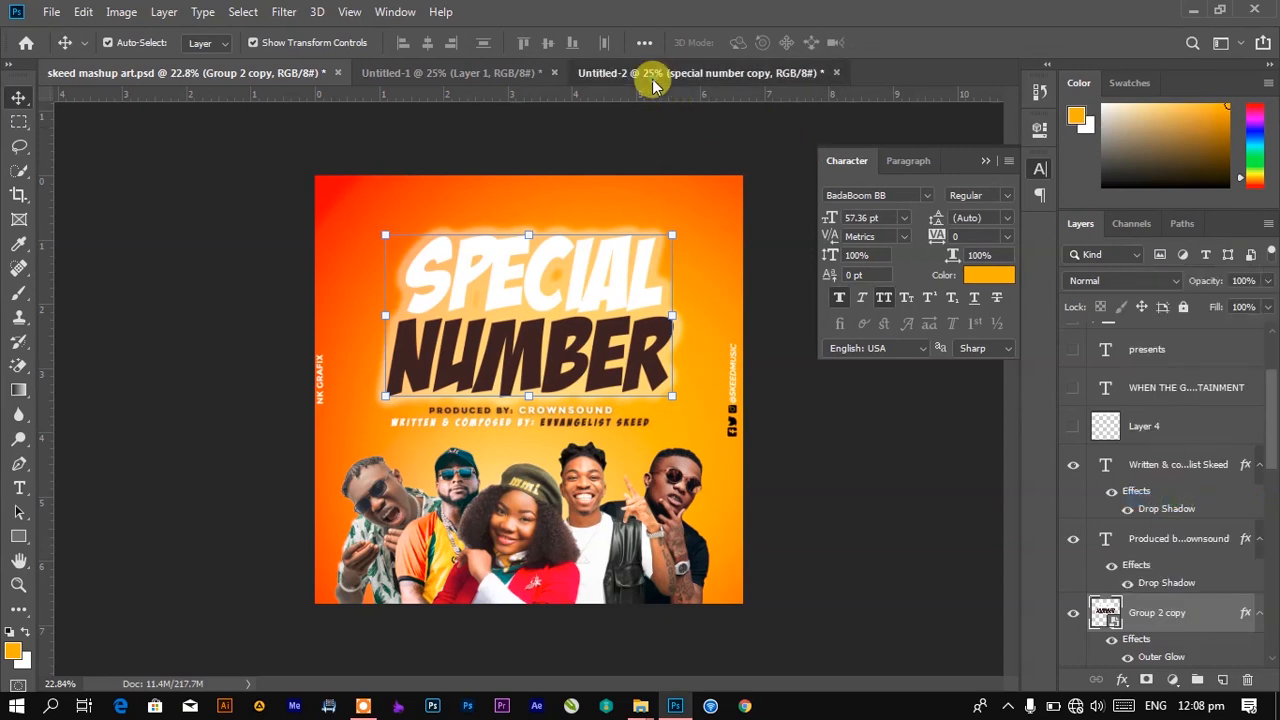
Paste the copied layer style onto the rasterized "special number copy" layer in Untitled-2
click(655, 76)
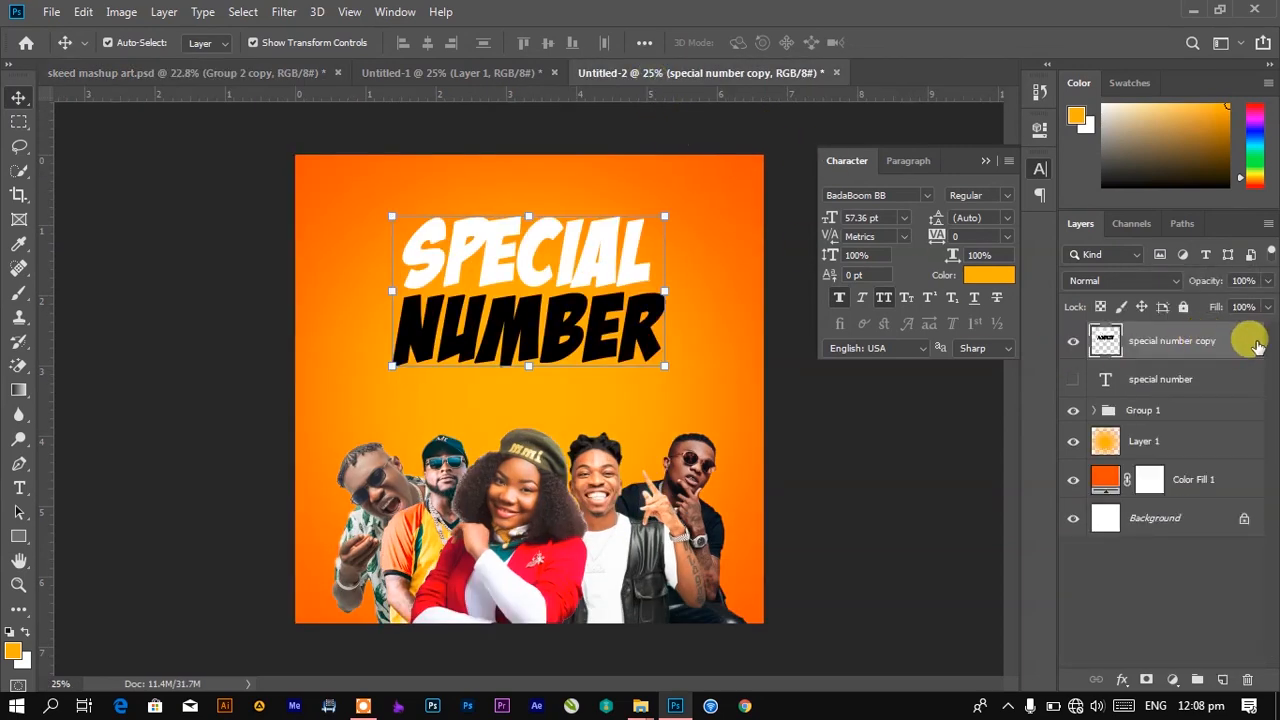
right_click(1257, 345)
click(1080, 444)
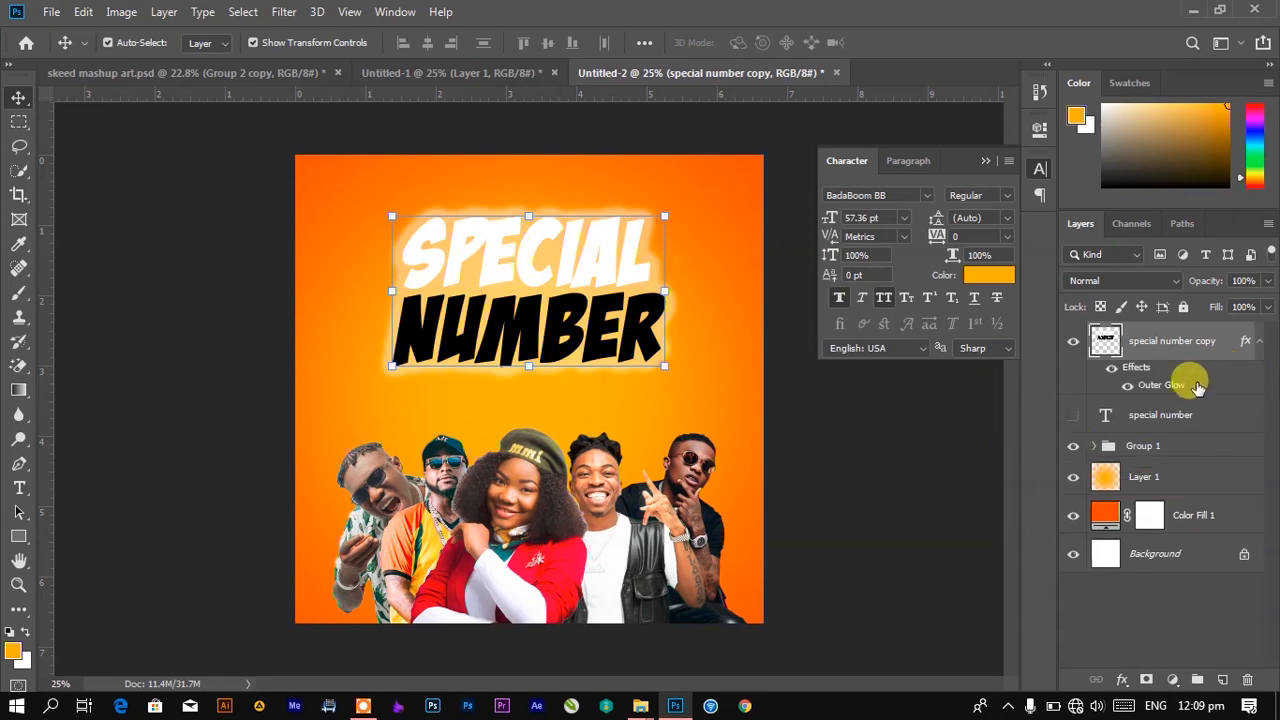
Examine the opacity, spread, size and color of the Outer Glow on "special number copy", keeping its settings
double_click(1195, 385)
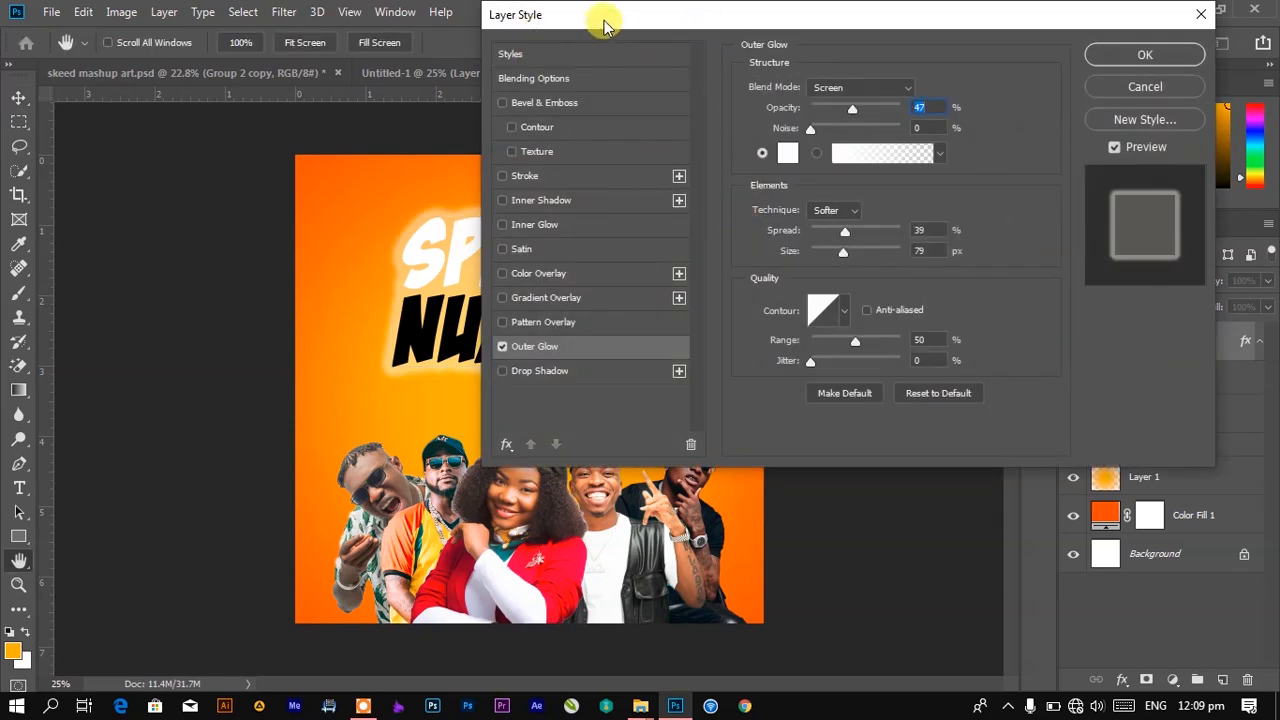
drag(606, 20, 696, 20)
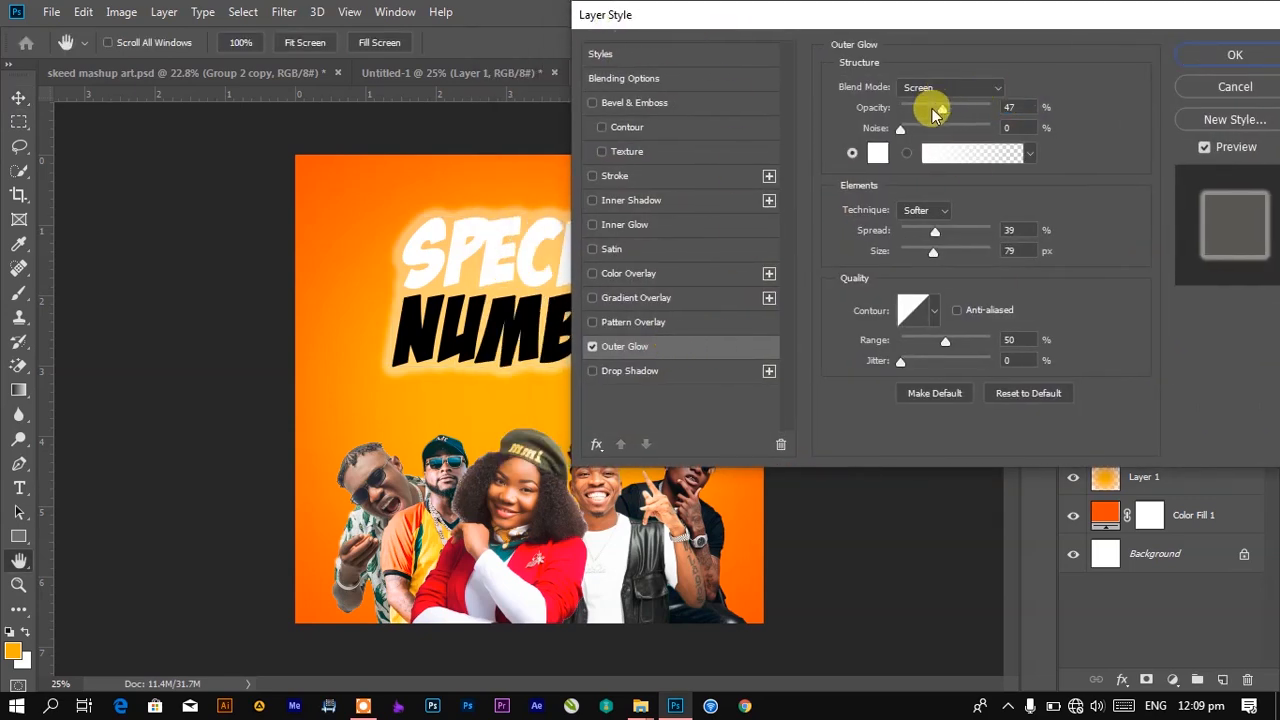
click(1022, 105)
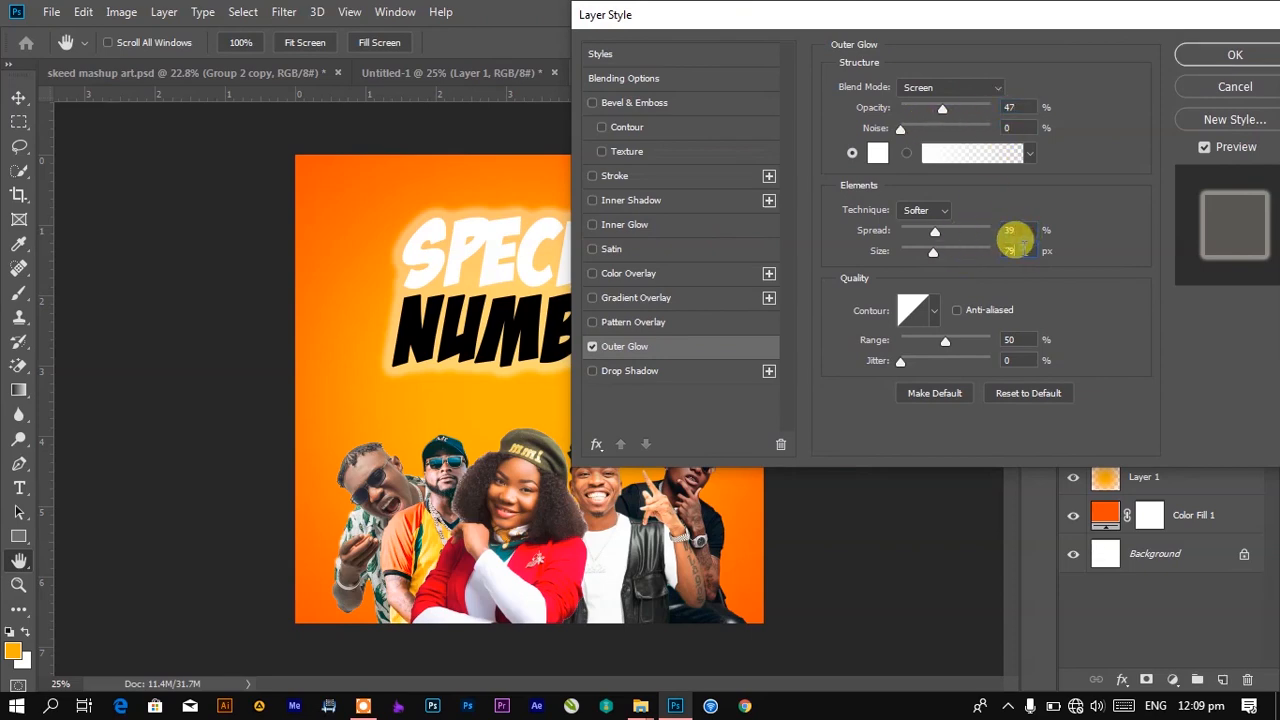
click(1013, 250)
click(906, 153)
click(879, 153)
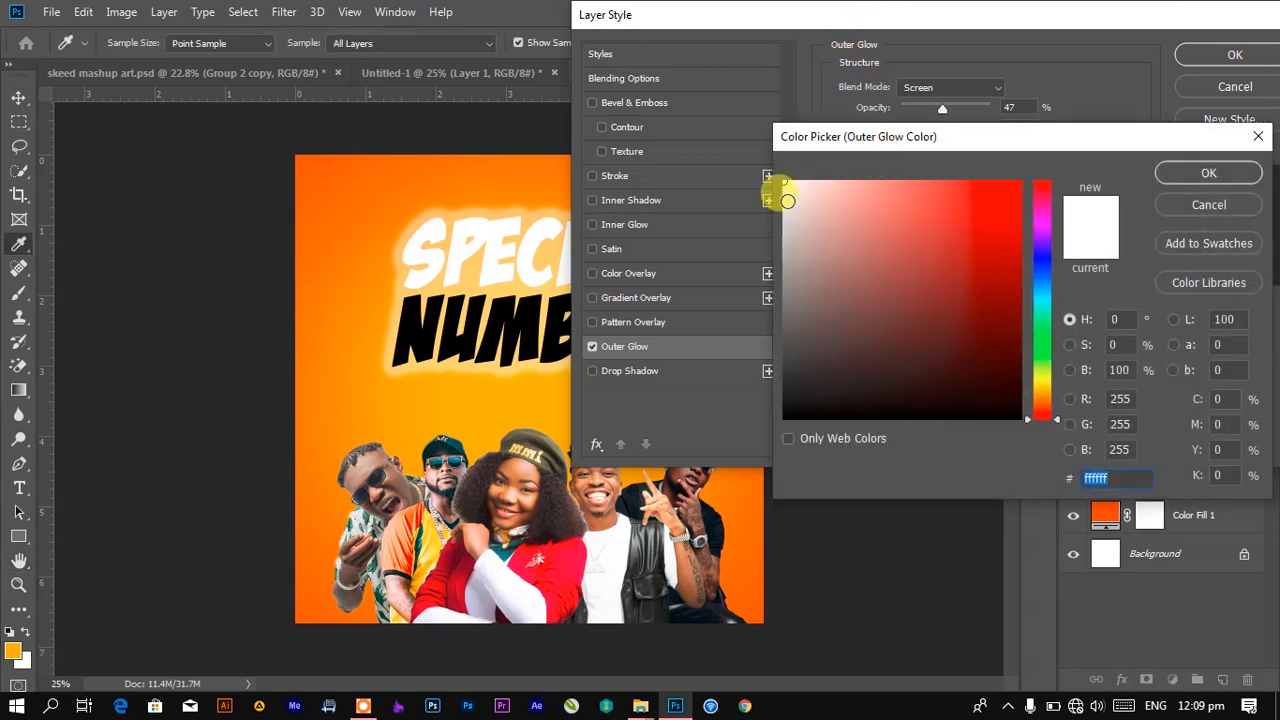
click(1207, 173)
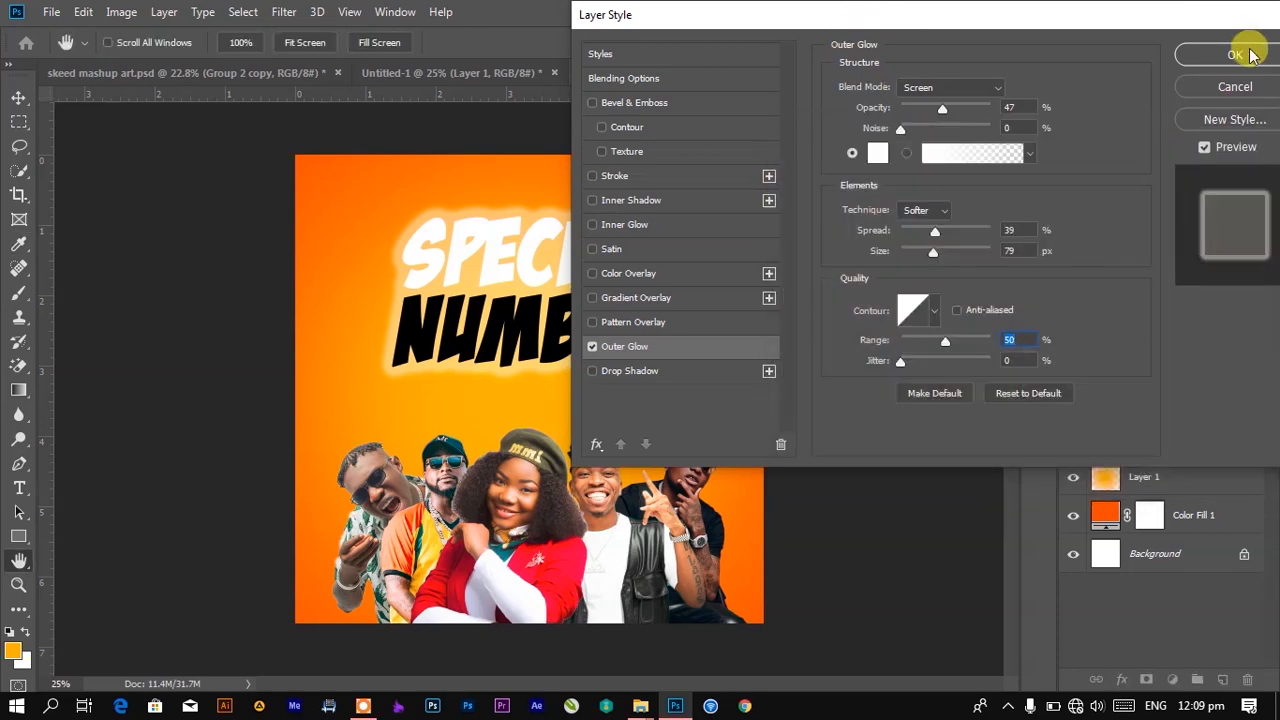
click(1235, 55)
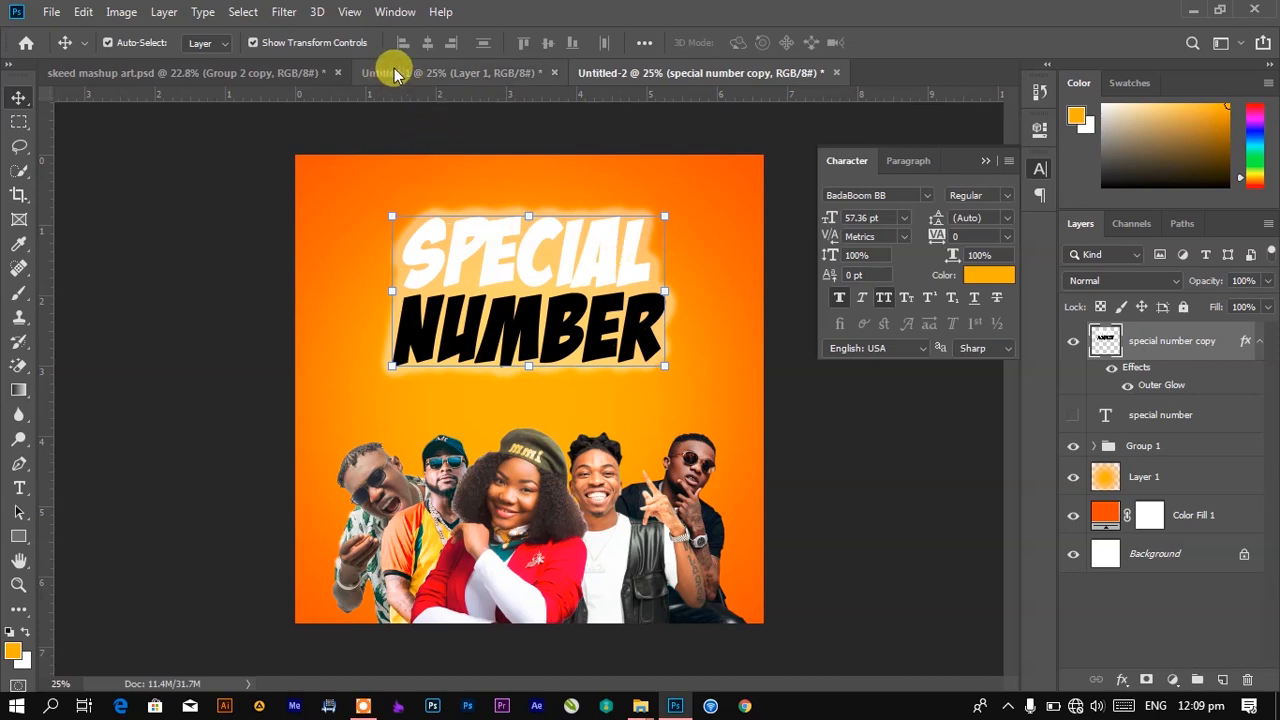
In skeed mashup art.psd, examine how Layer 5 behind the artists affects the artwork by toggling its visibility
click(900, 514)
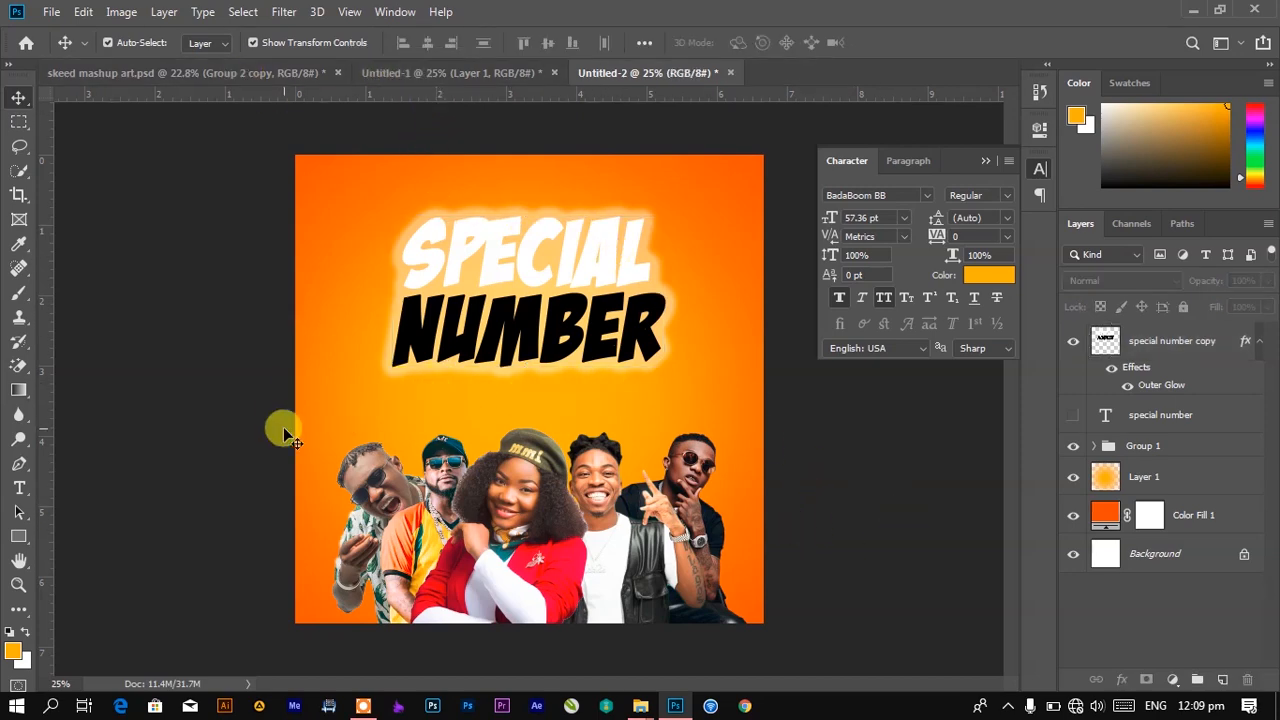
click(159, 73)
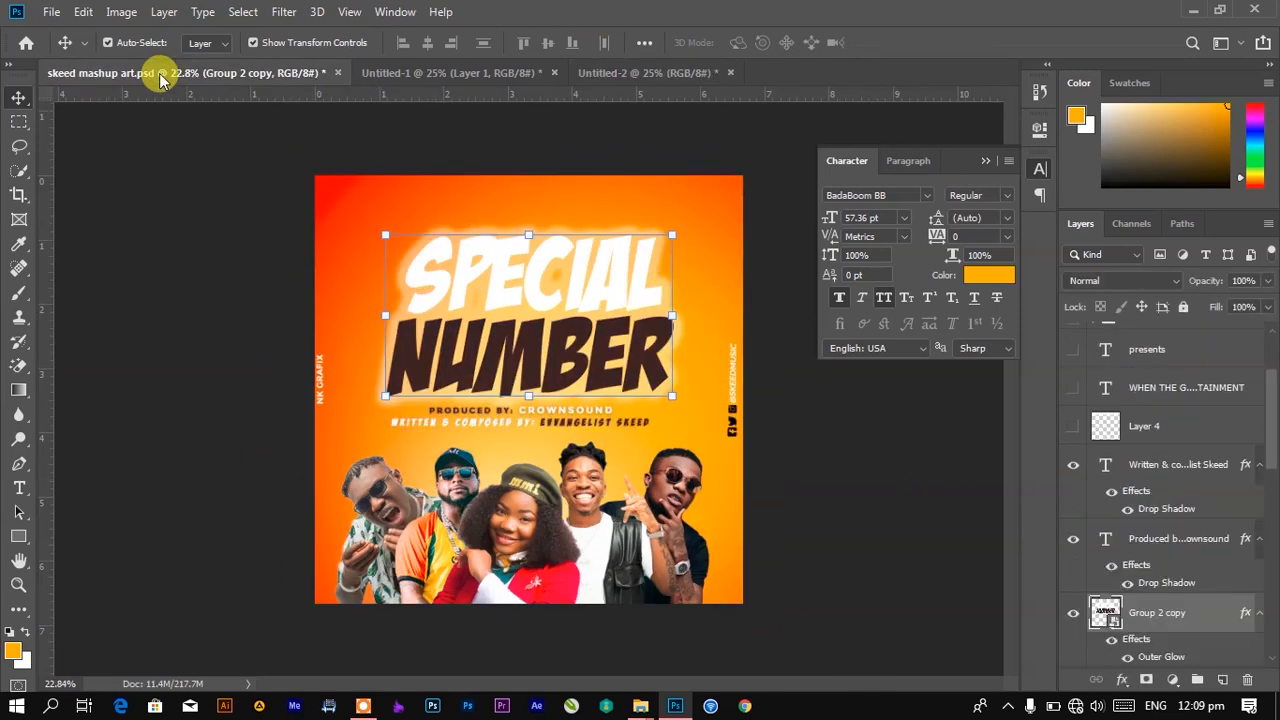
click(645, 73)
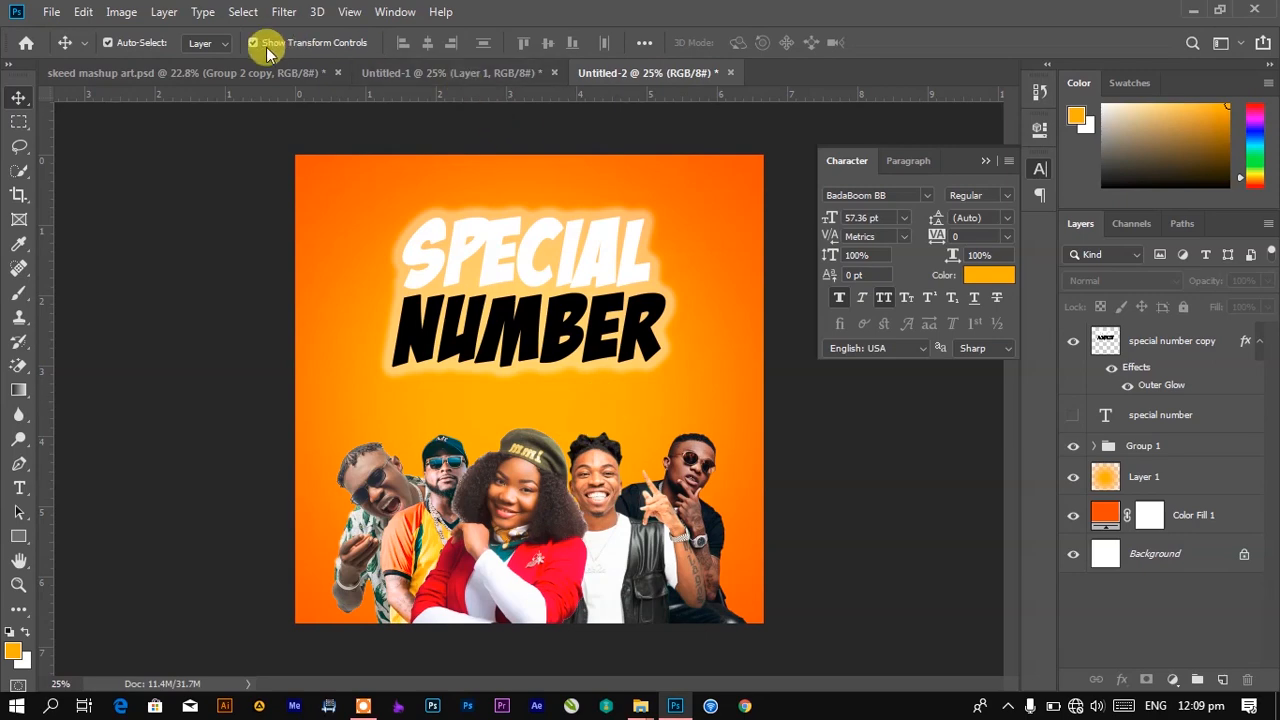
click(200, 73)
scroll(1220, 530, up, 3)
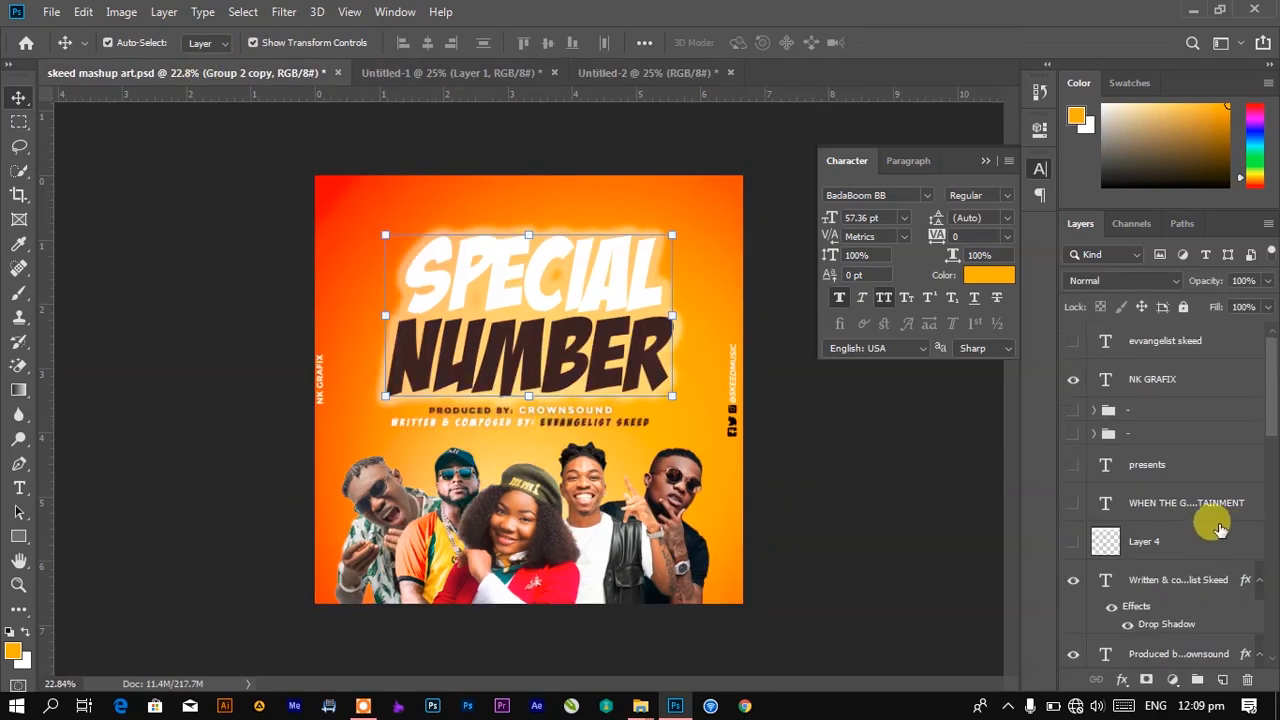
scroll(1211, 527, down, 6)
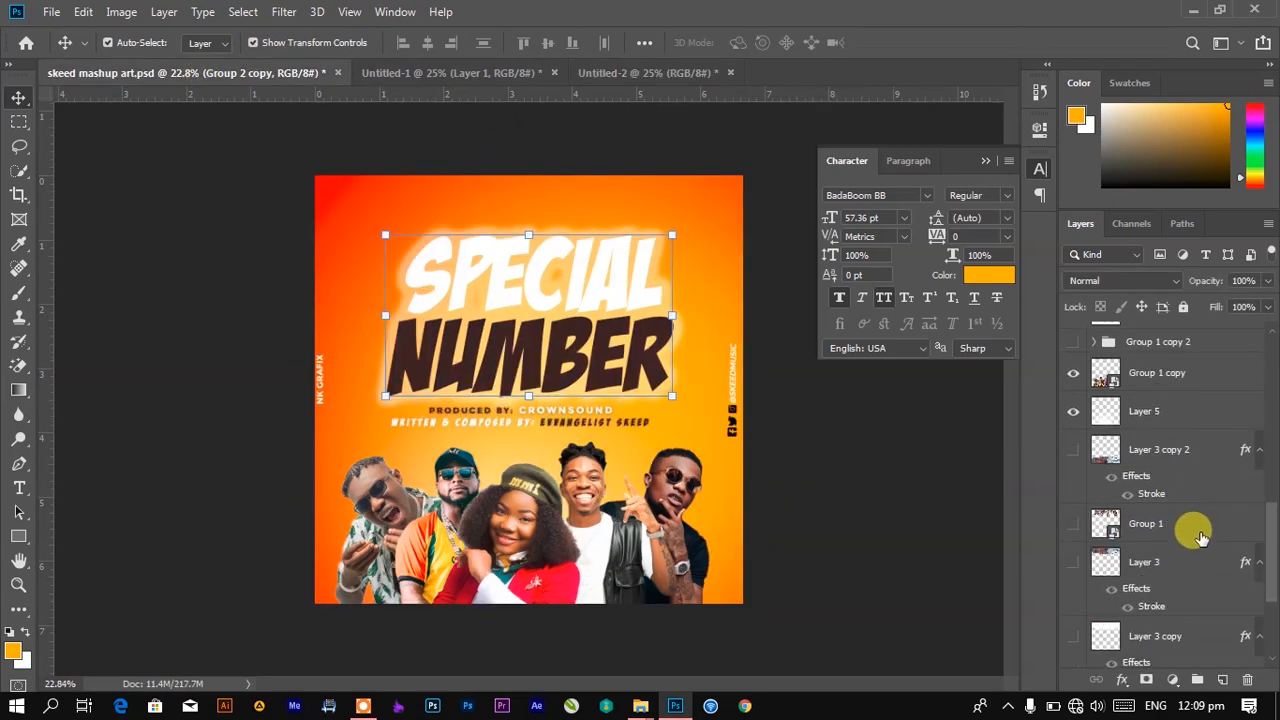
click(1076, 413)
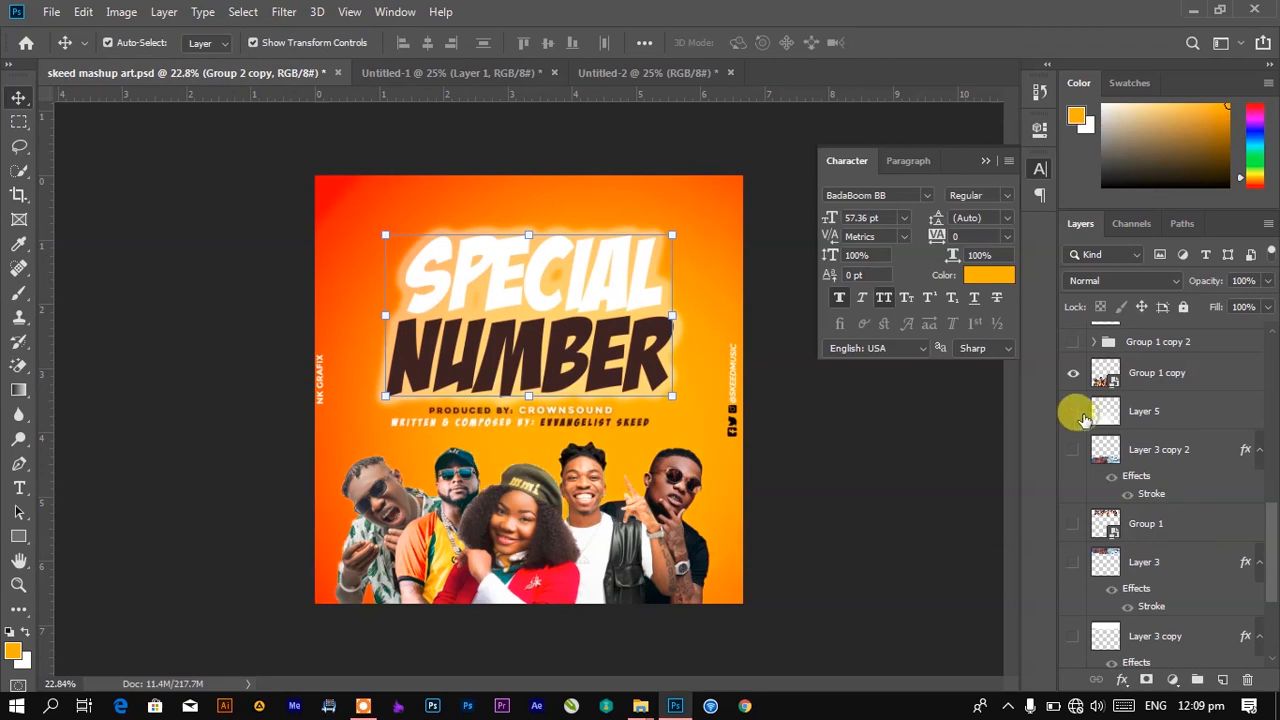
click(1074, 412)
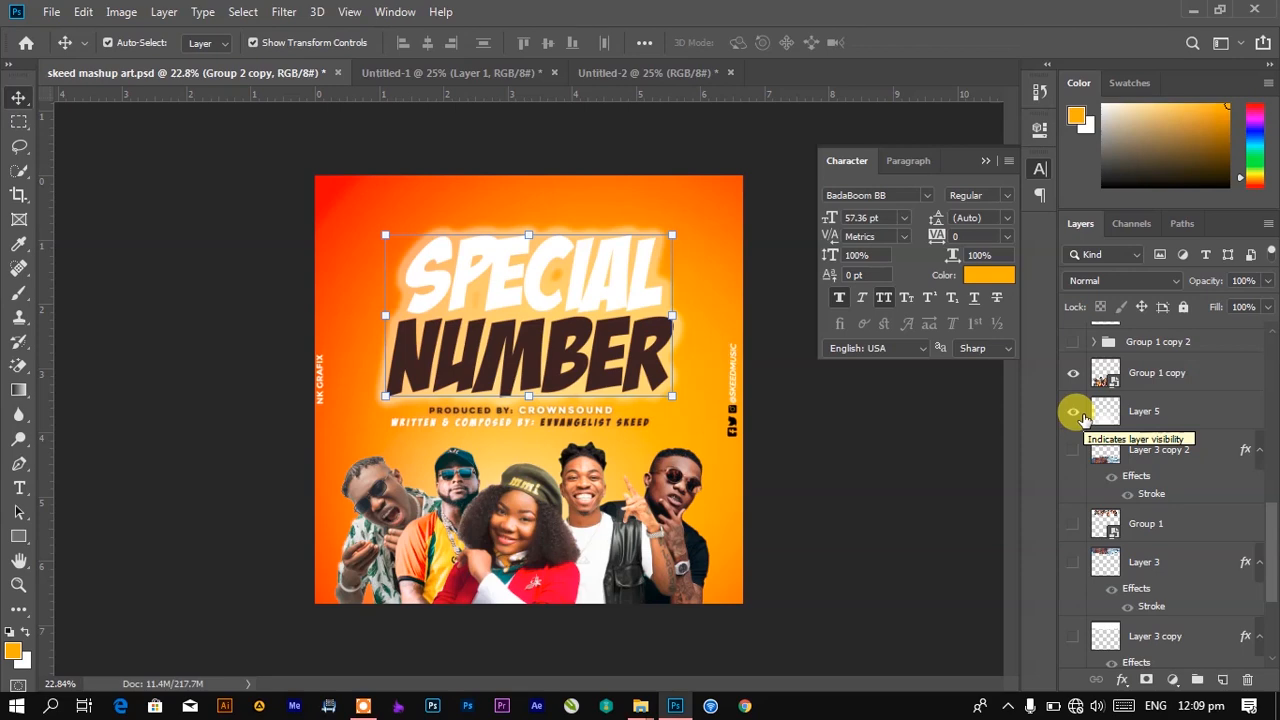
In Untitled-2, add a new empty layer between Layer 1 and the artists' Group 1
click(650, 72)
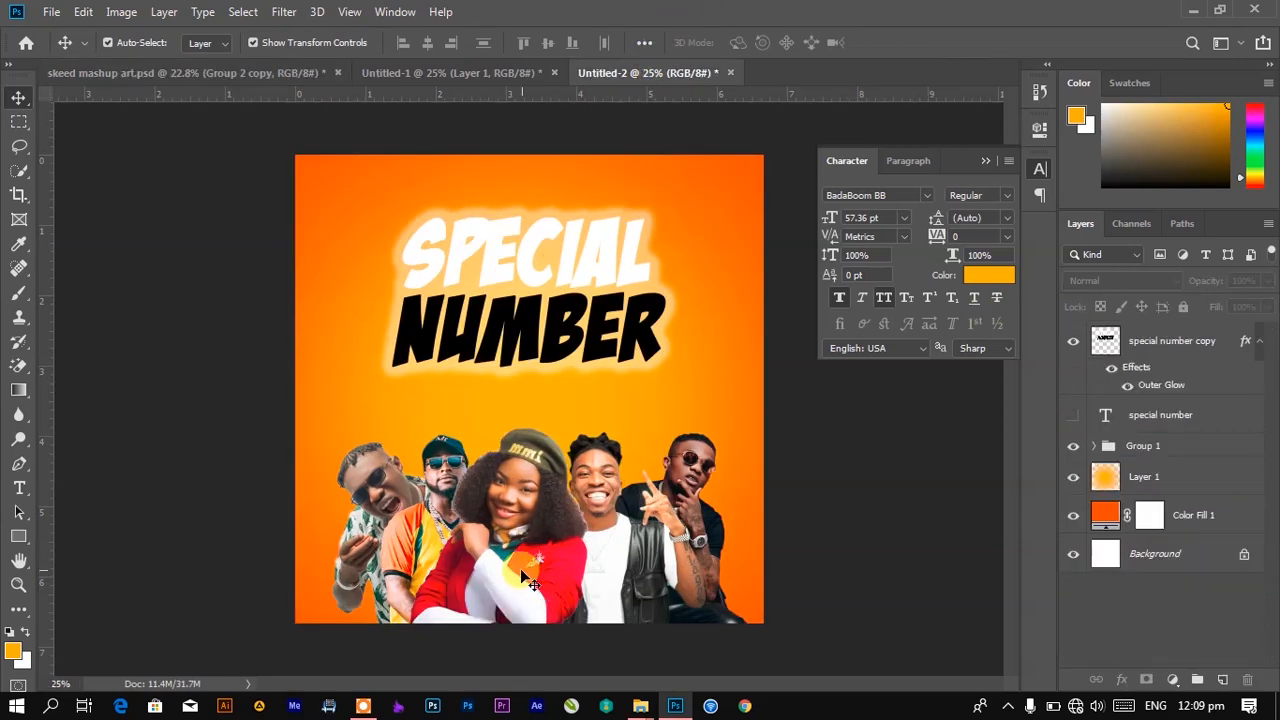
click(1214, 447)
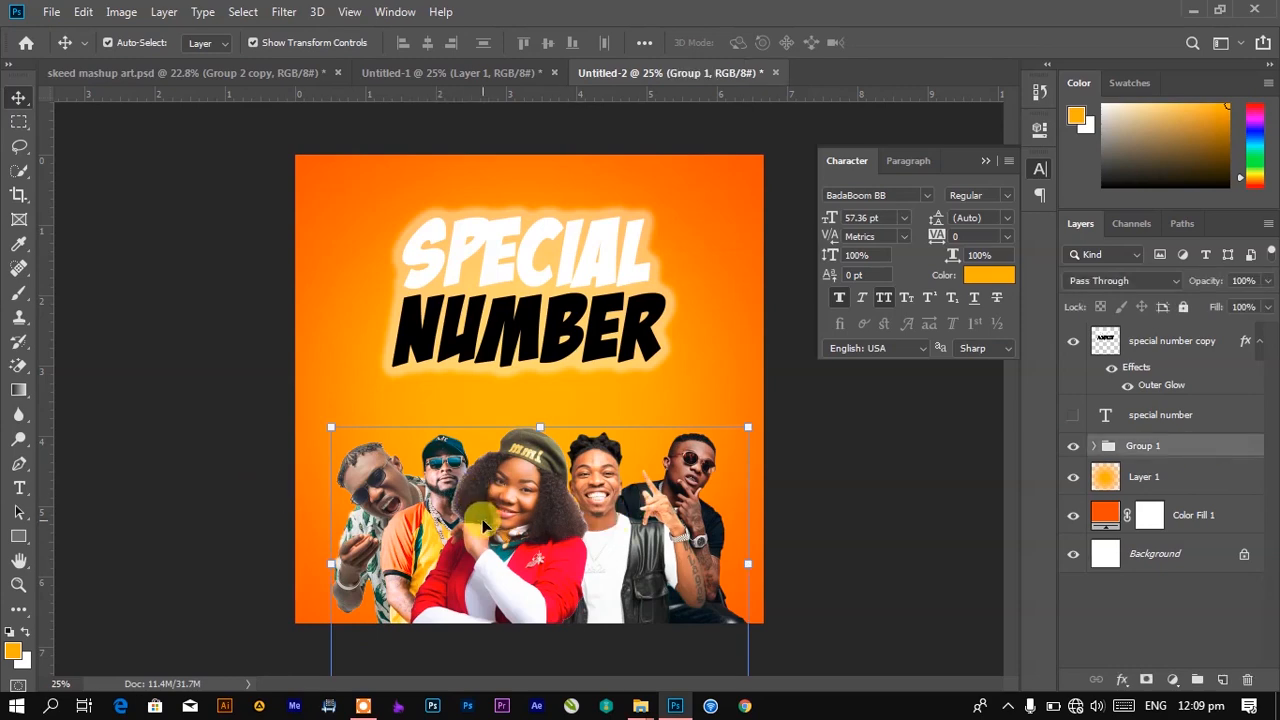
click(1200, 477)
click(1222, 679)
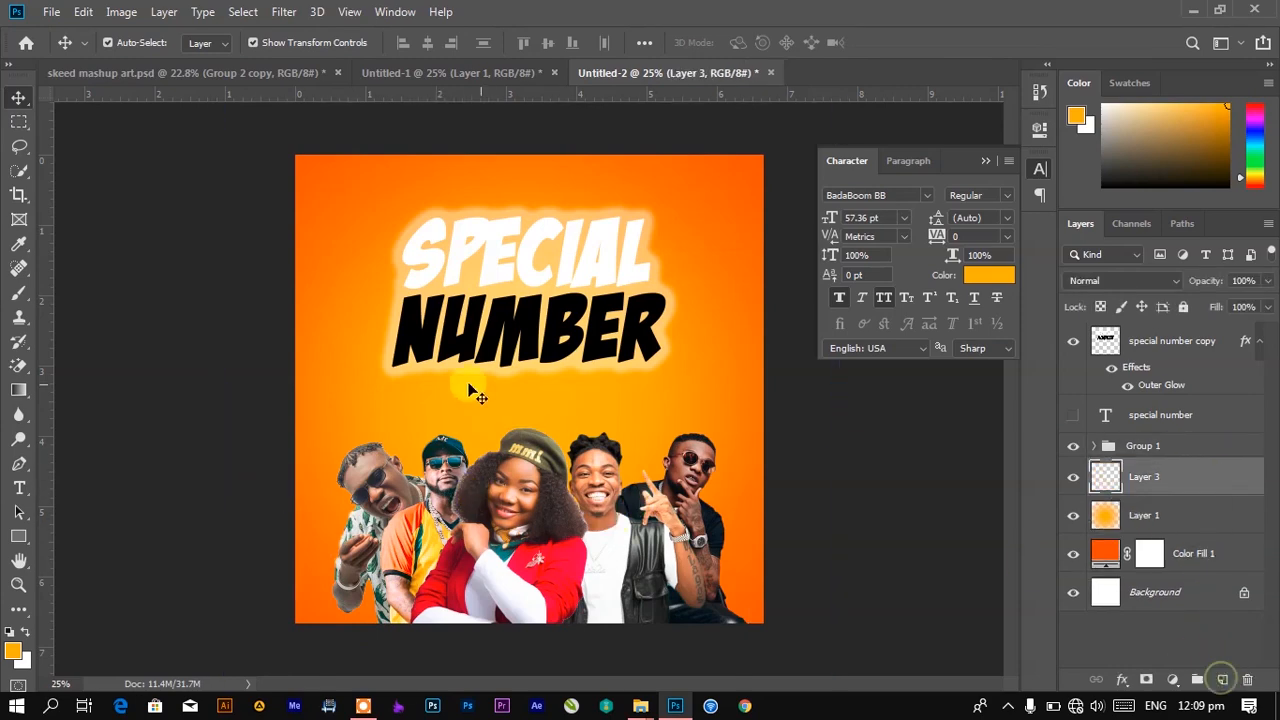
Paint a white glow behind the artists on the new layer with a soft brush at size 1000
click(19, 292)
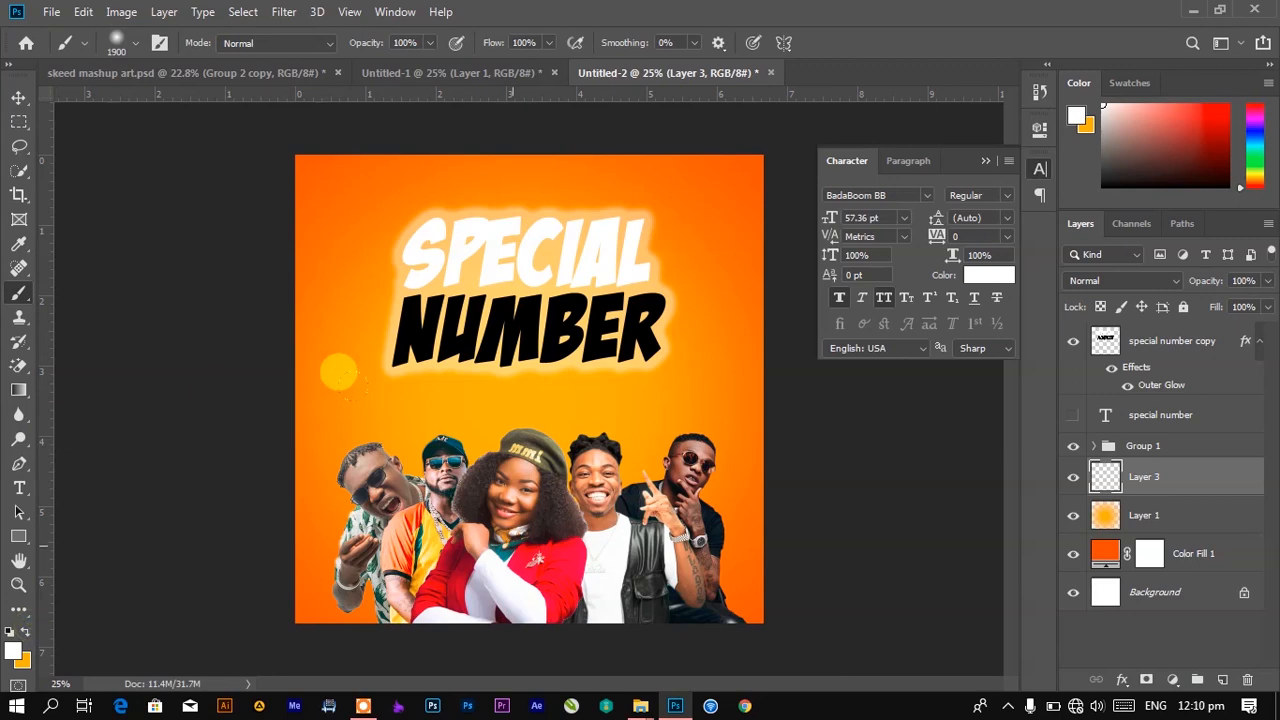
key(bracketleft)
key(bracketleft)
key(bracketleft)
key(bracketleft)
key(bracketleft)
key(bracketleft)
key(bracketleft)
key(bracketleft)
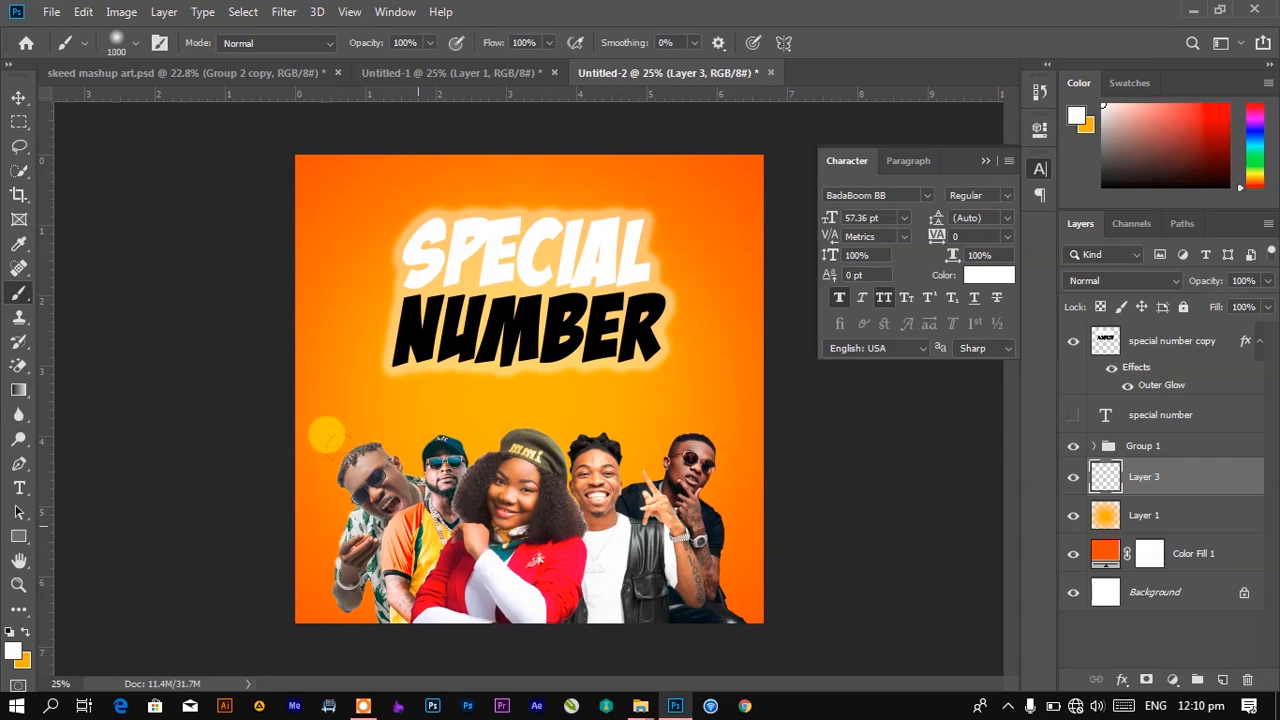
mouse_move(323, 434)
mouse_down()
mouse_move(451, 415)
mouse_move(588, 427)
mouse_move(633, 497)
mouse_up()
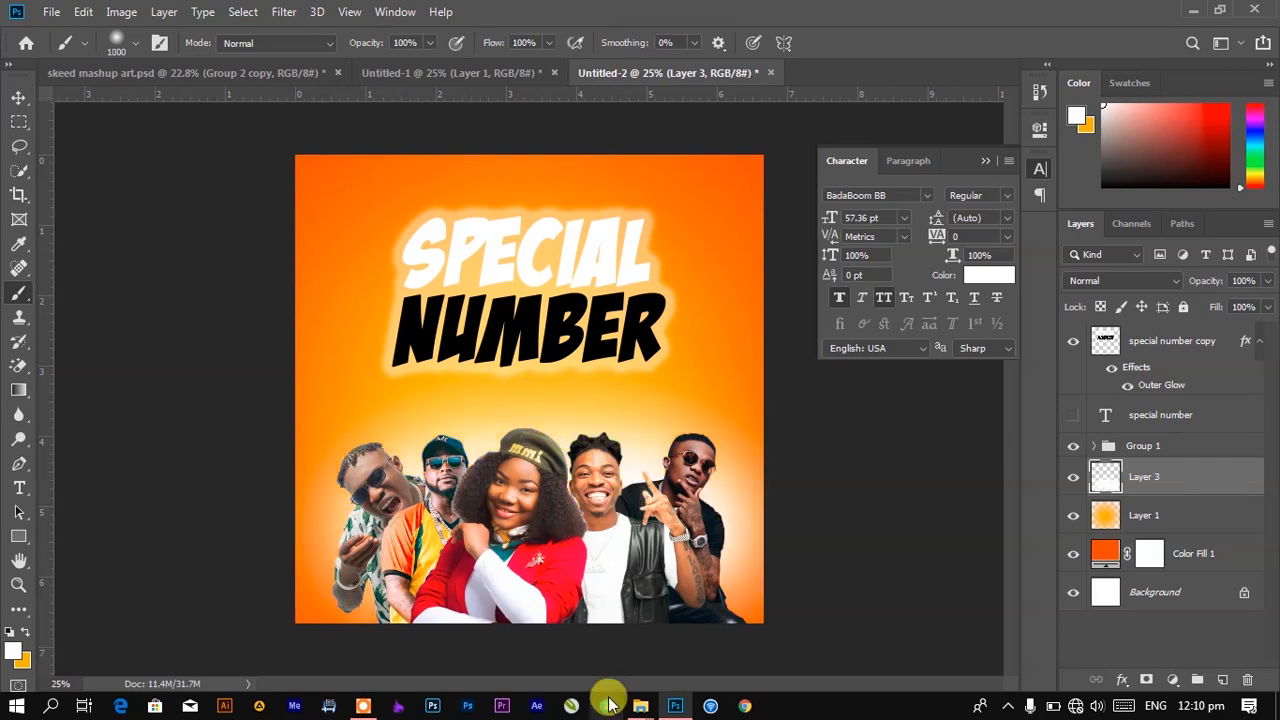
Scale the white glow layer up to about 118.73% and lower its opacity to 68%
key(v)
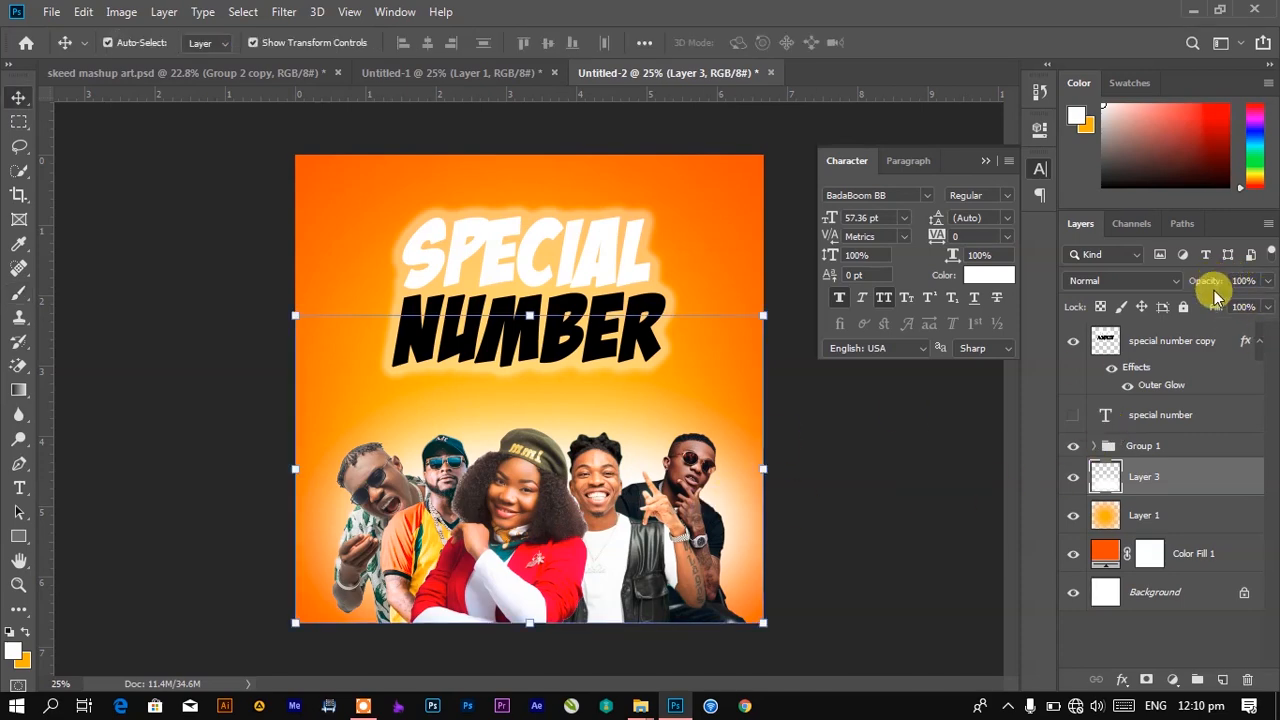
drag(1203, 282, 1197, 282)
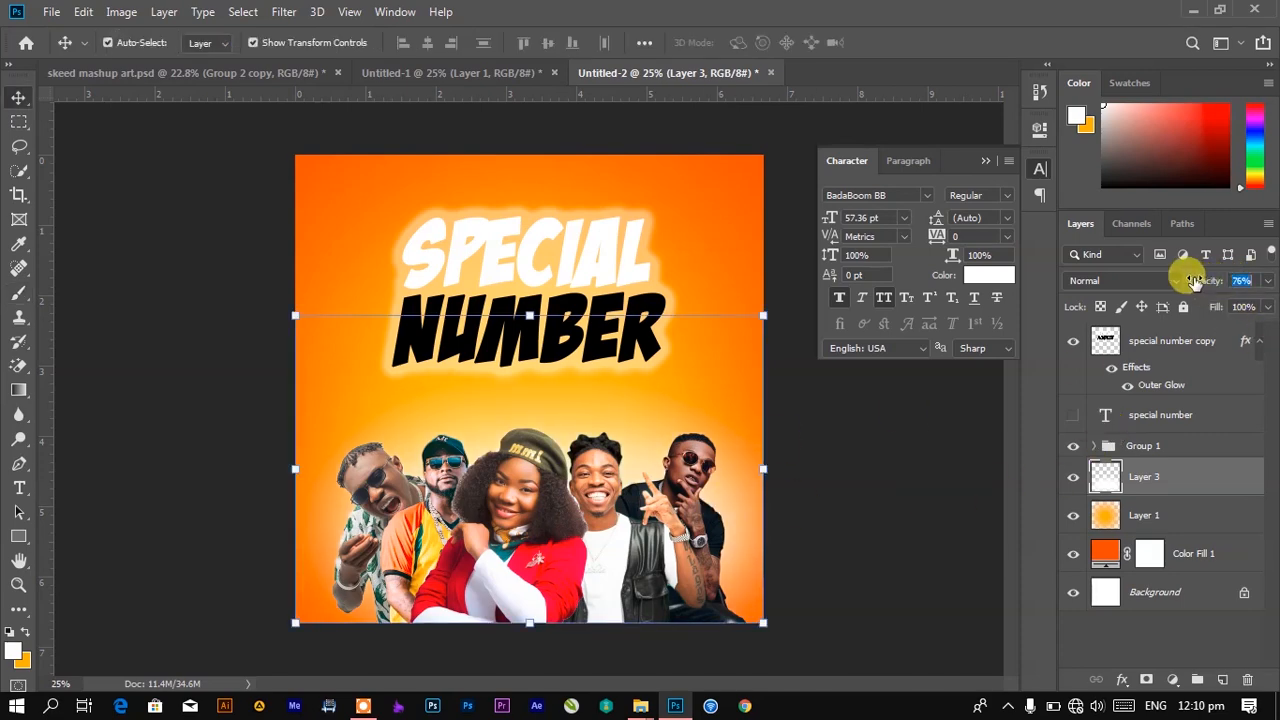
drag(763, 622, 806, 650)
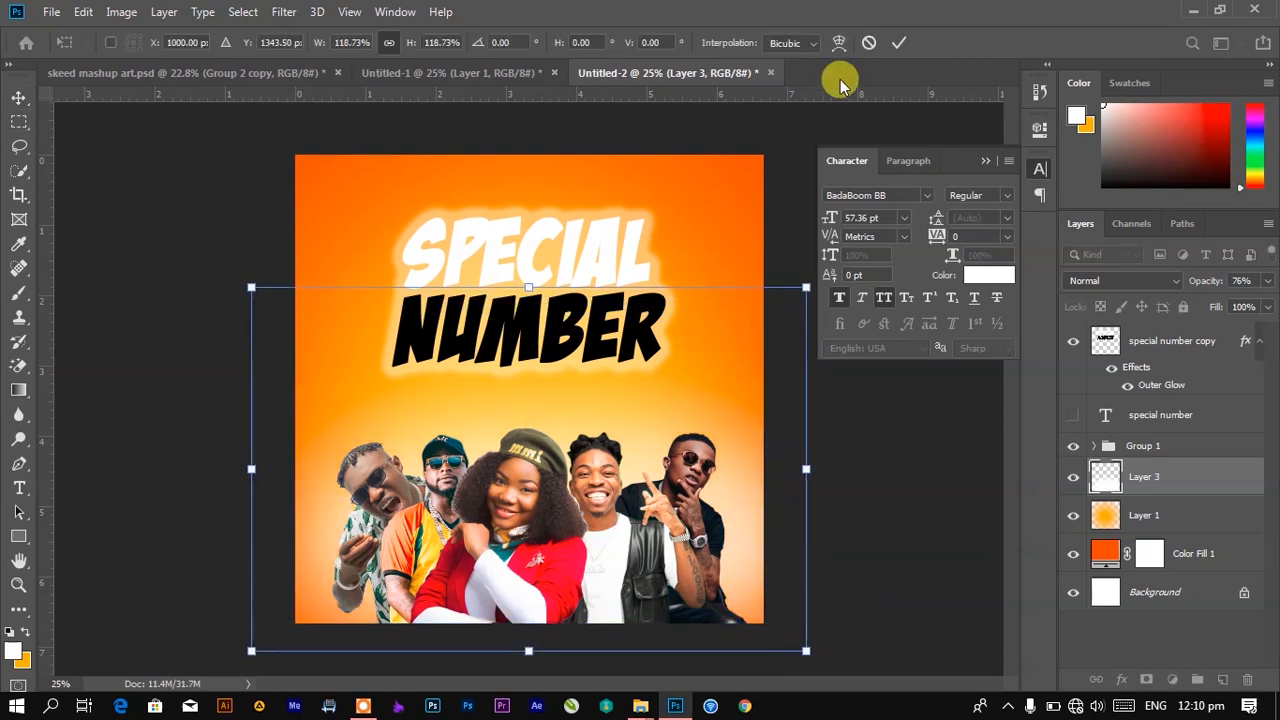
click(899, 42)
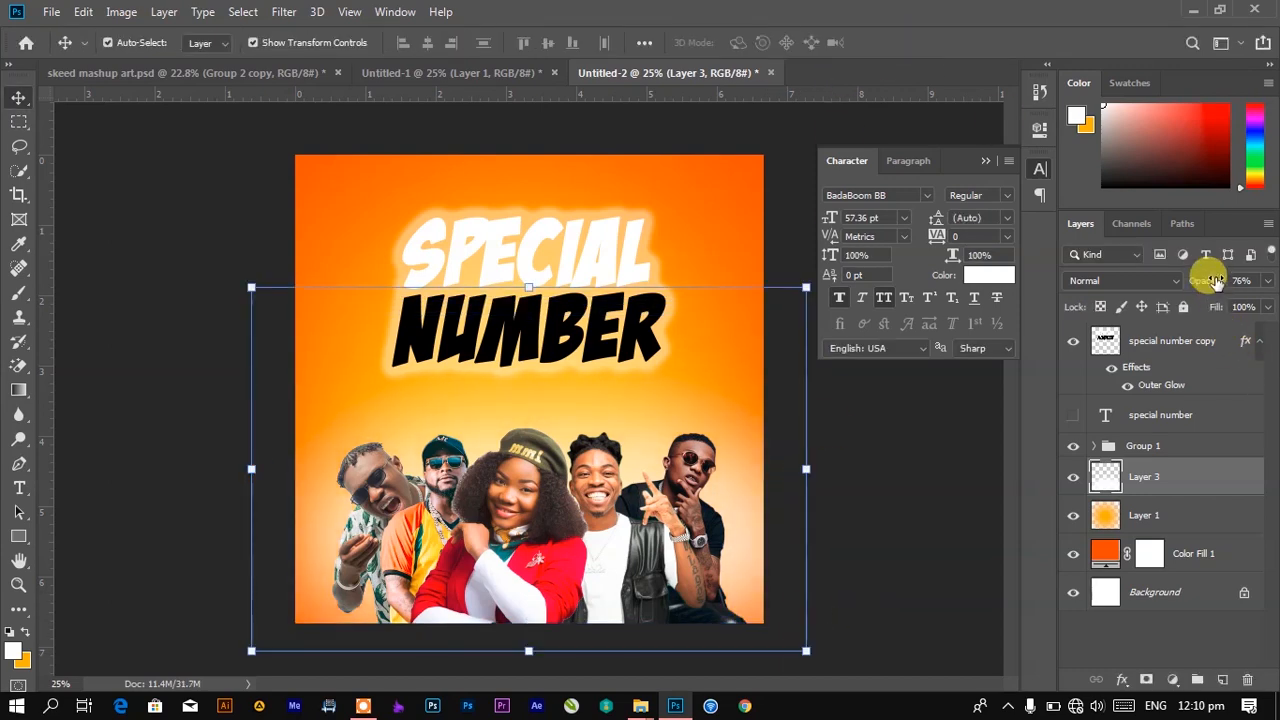
drag(1210, 280, 1200, 282)
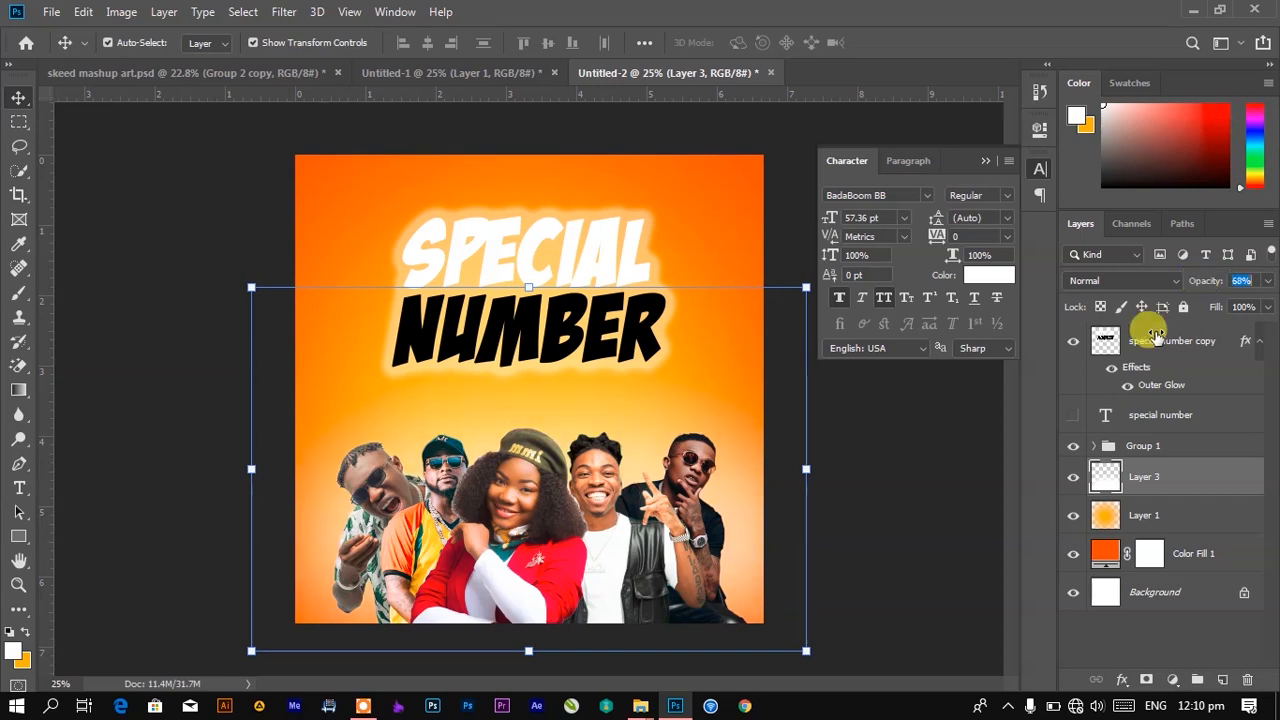
click(914, 463)
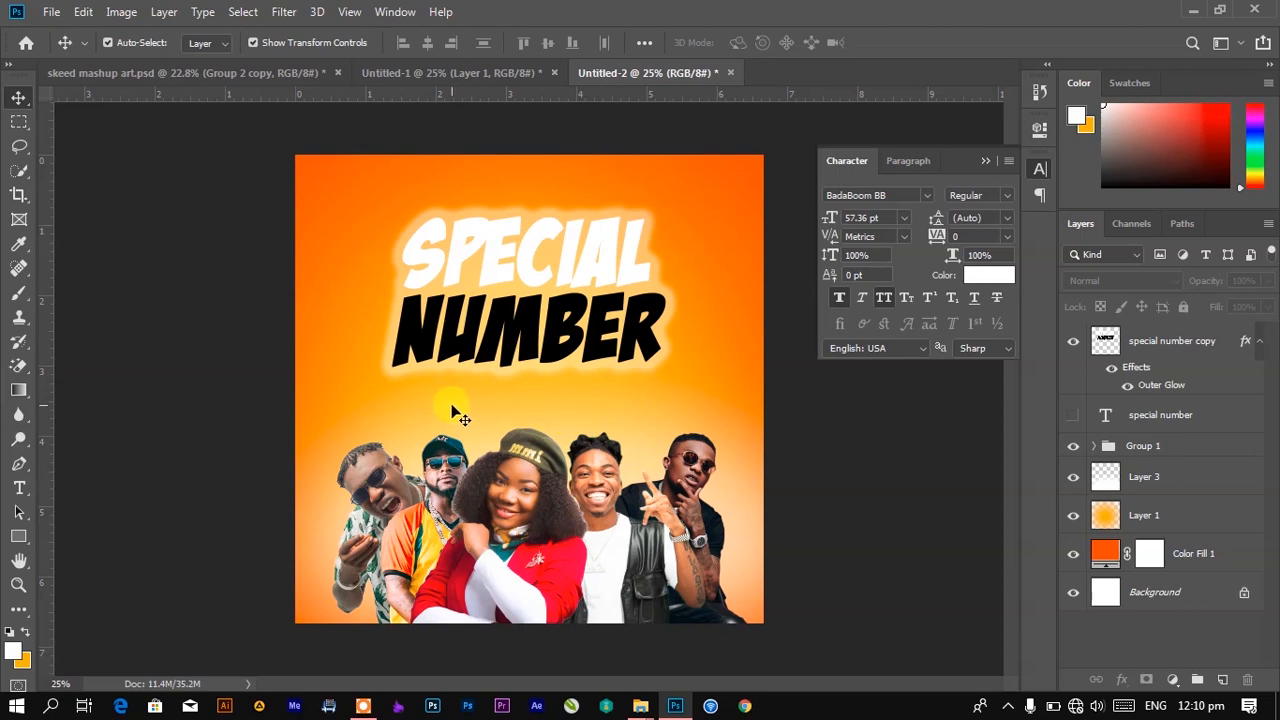
Copy the "Produced by" and "Written & composed by" text layers from skeed mashup art.psd into Untitled-2, placing them just below the title
key(t)
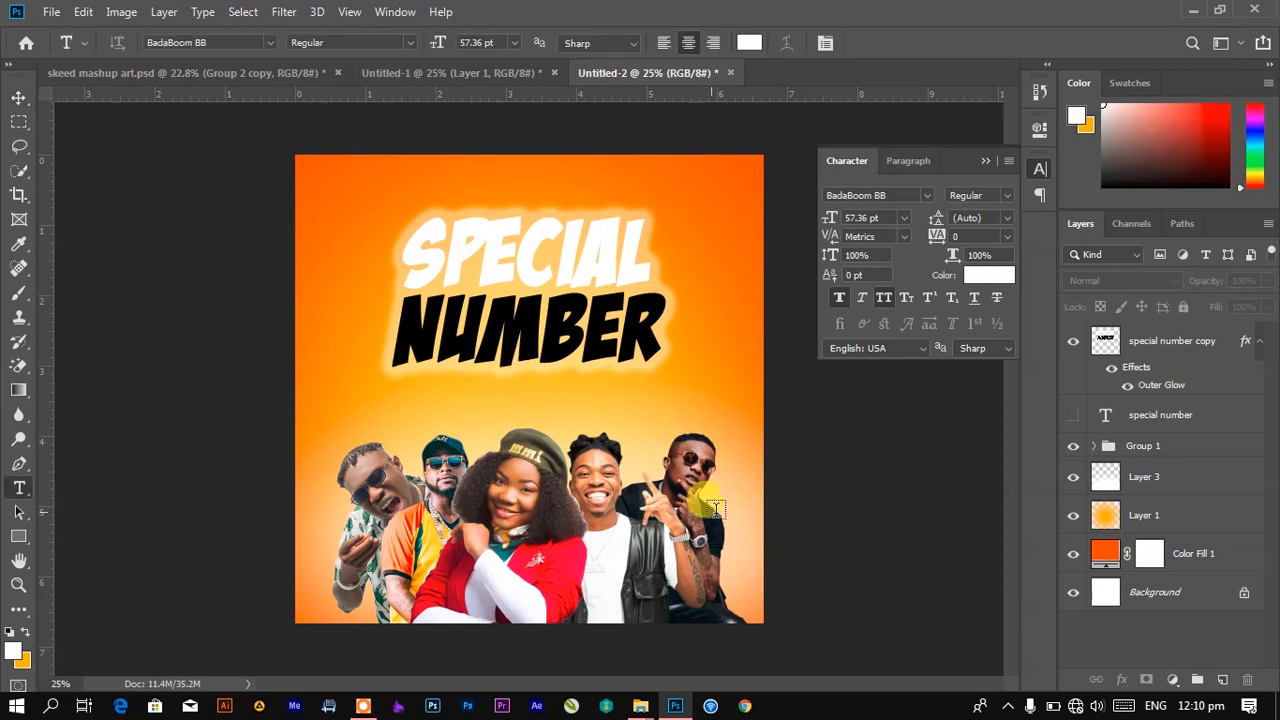
click(223, 72)
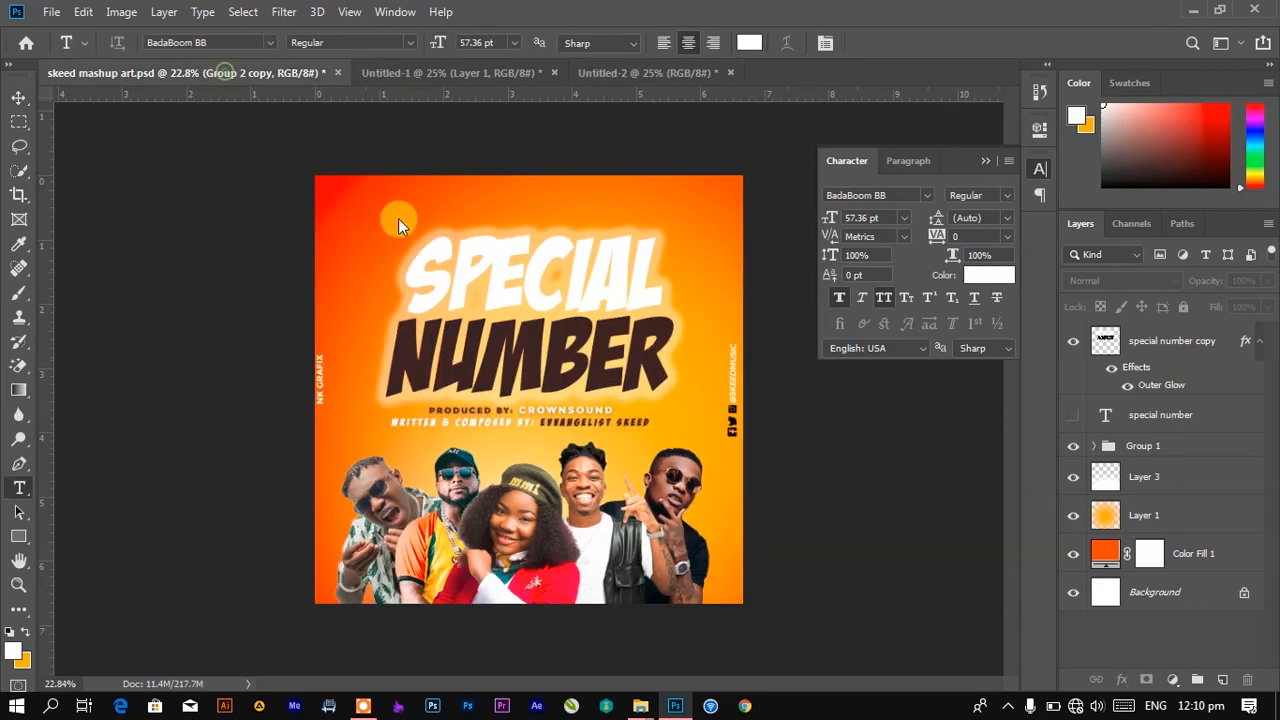
key(v)
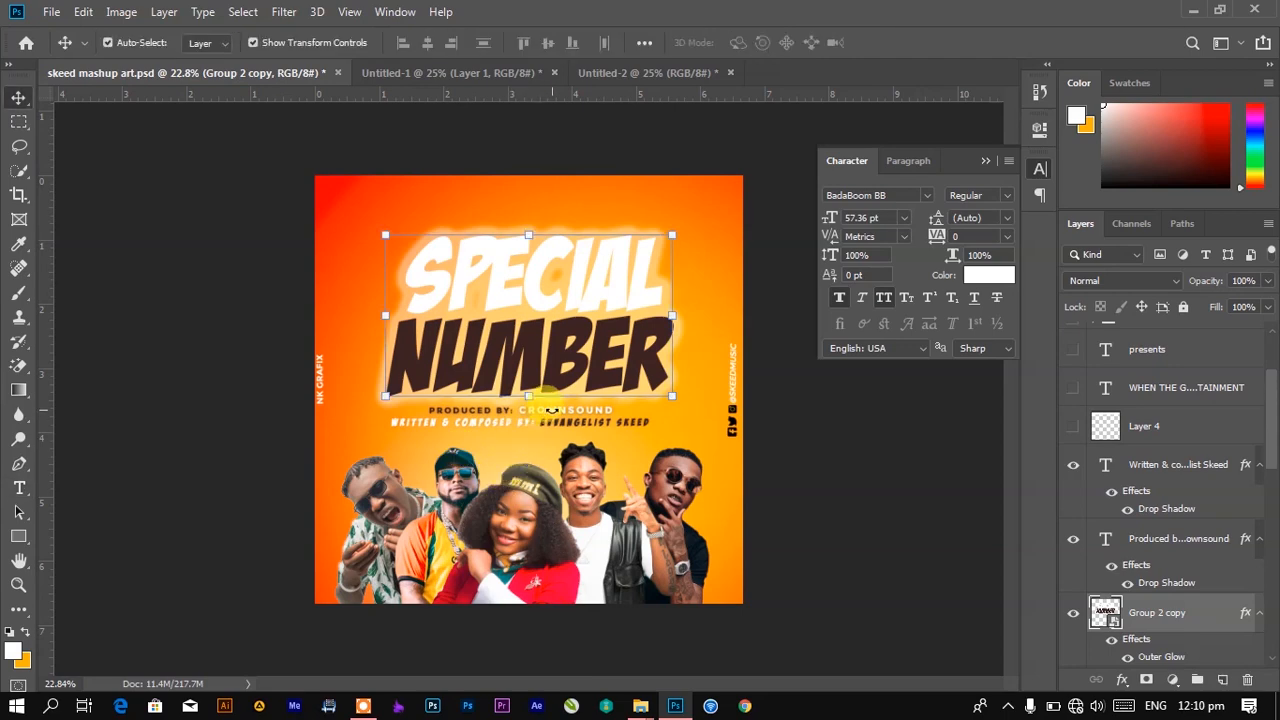
click(565, 432)
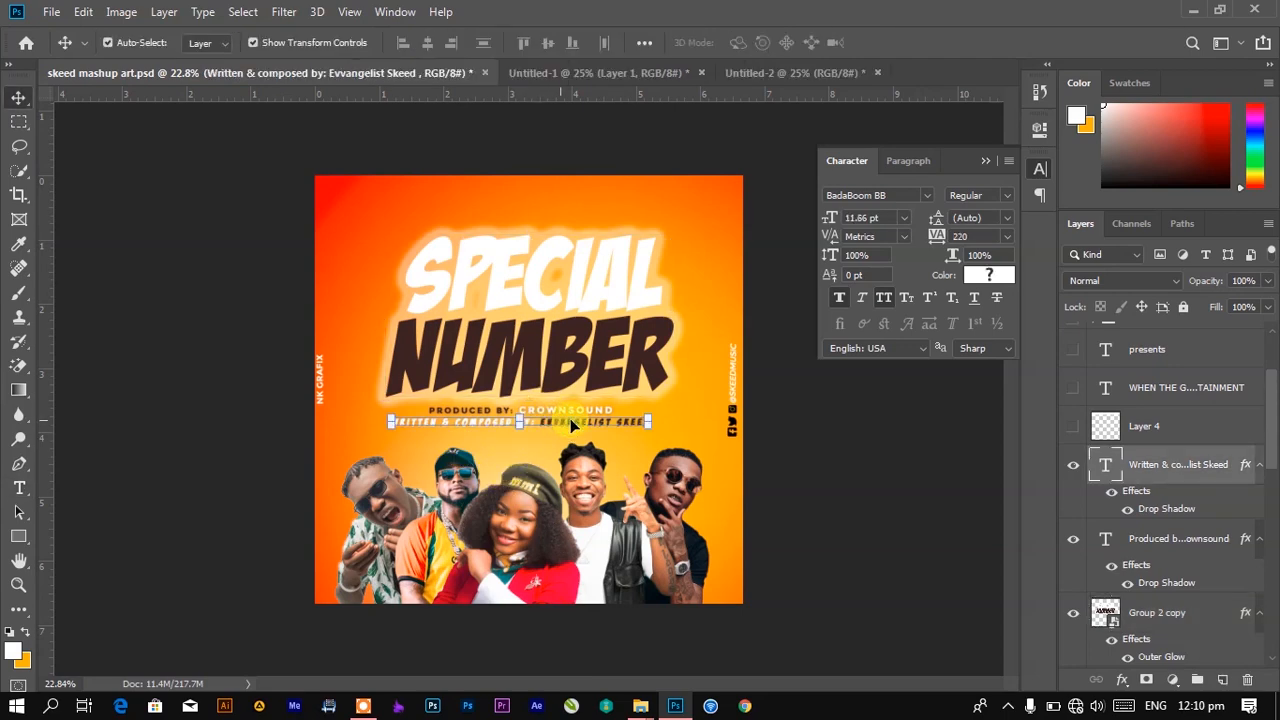
shift+click(1183, 545)
drag(558, 415, 520, 390)
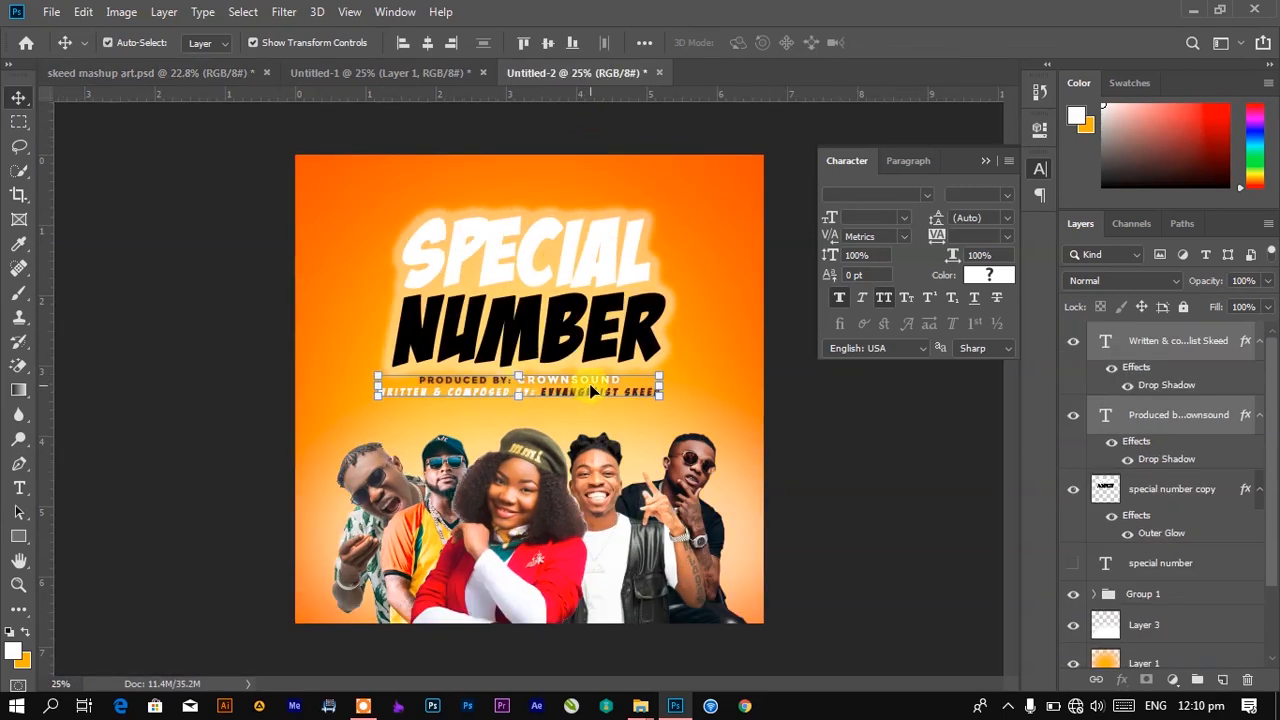
Copy the vertical "NK GRAFIX" text from skeed mashup art.psd into Untitled-2 along the cover's left edge
click(165, 72)
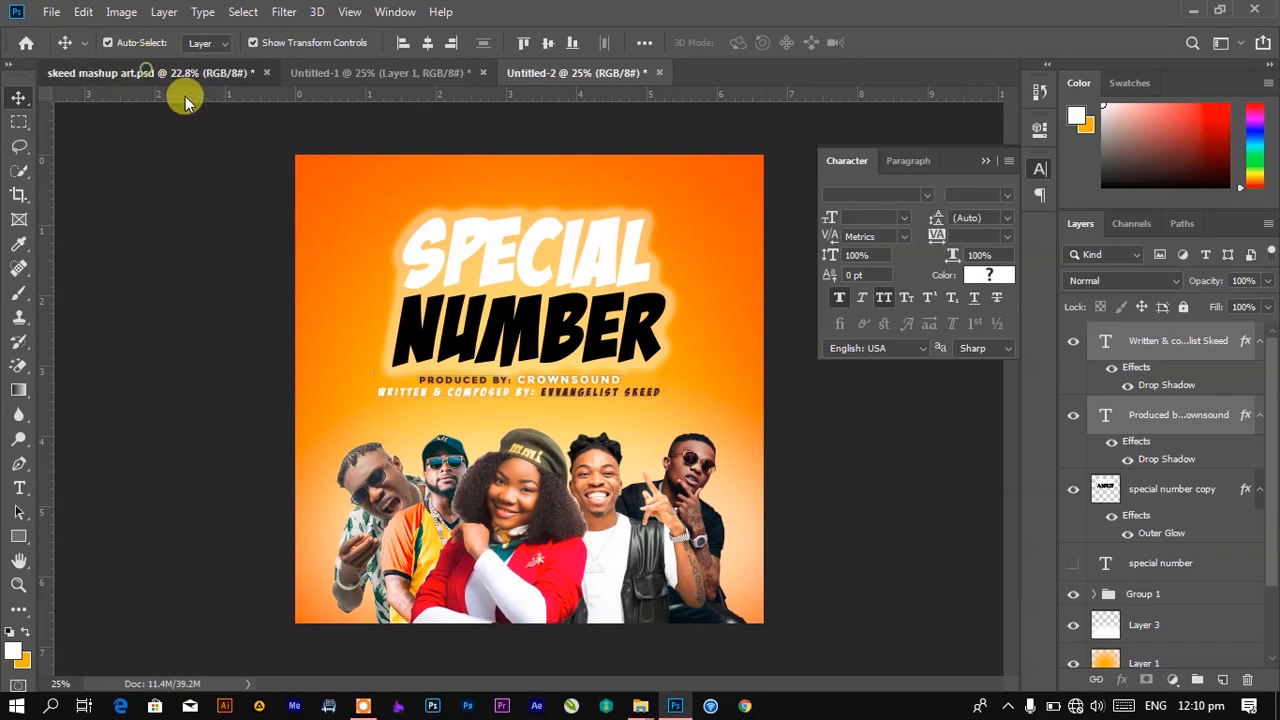
click(320, 372)
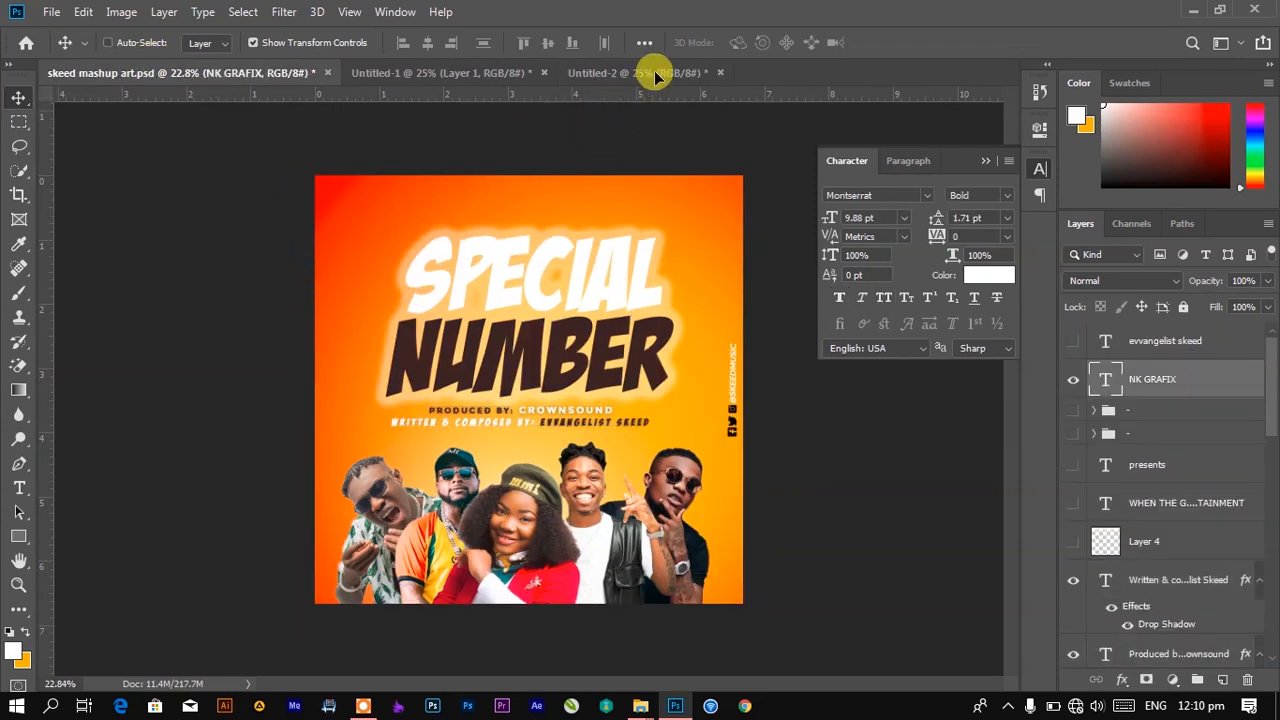
click(650, 73)
drag(314, 375, 555, 78)
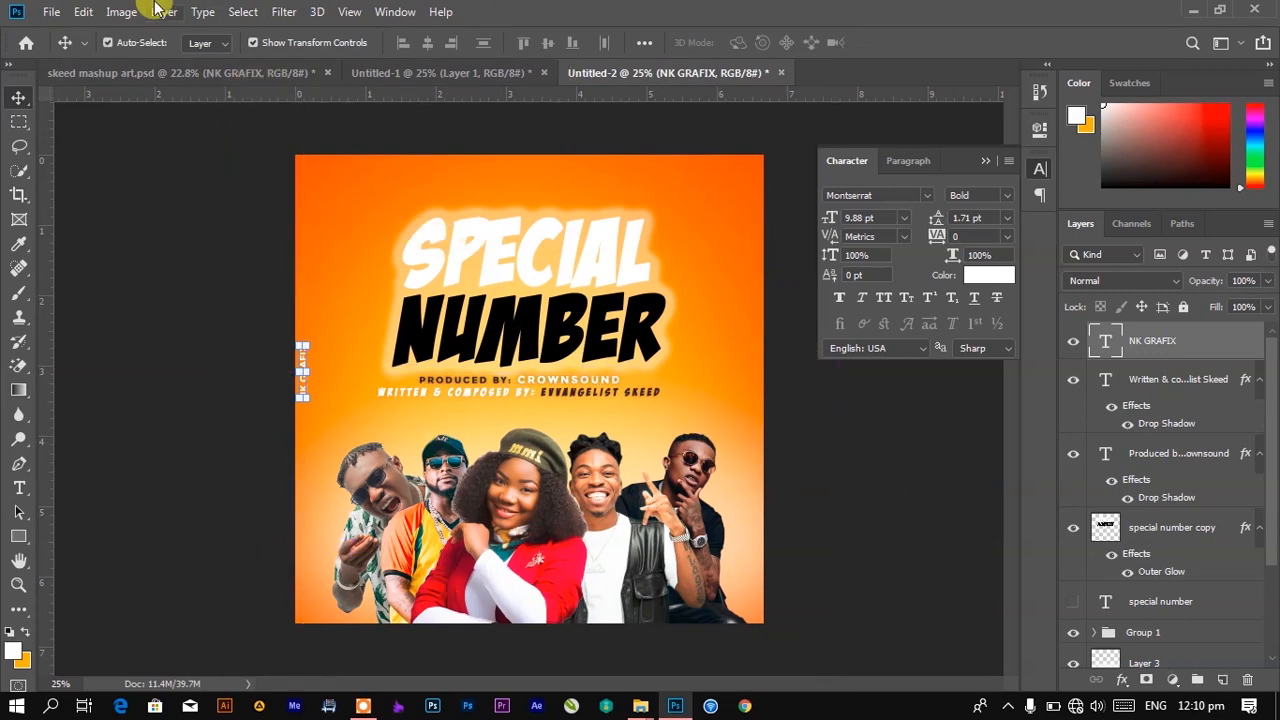
click(58, 12)
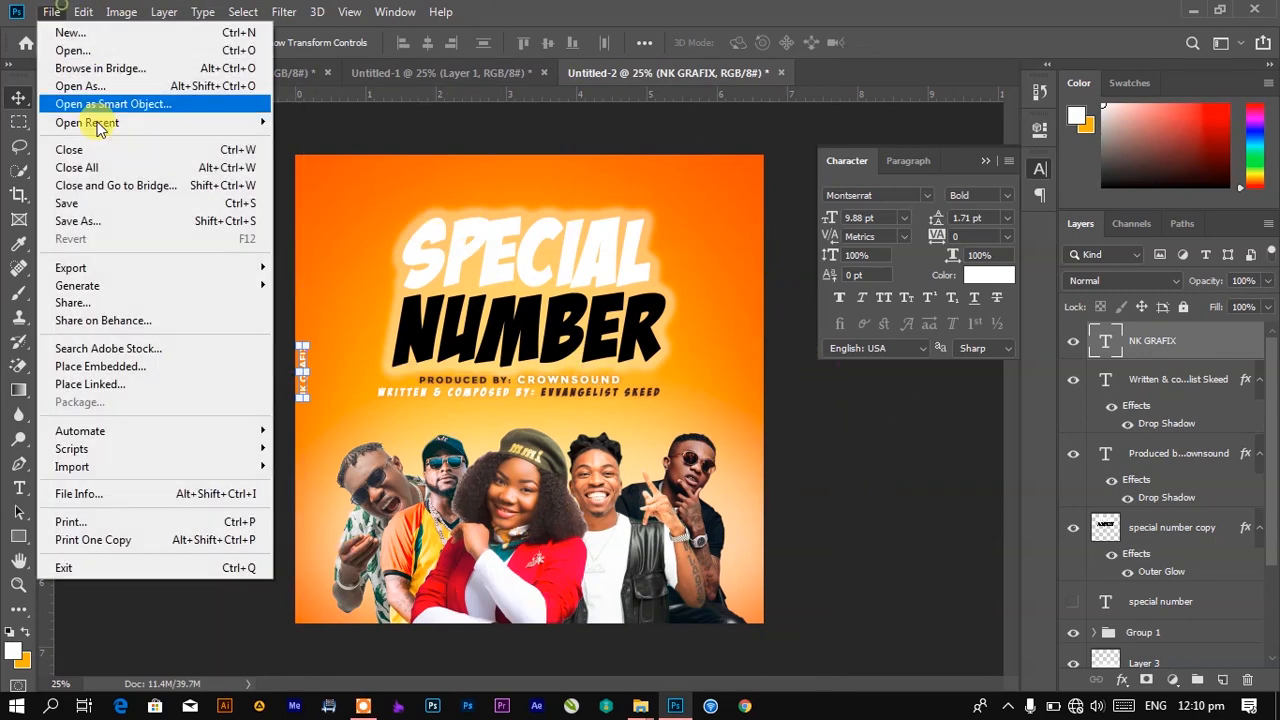
click(135, 220)
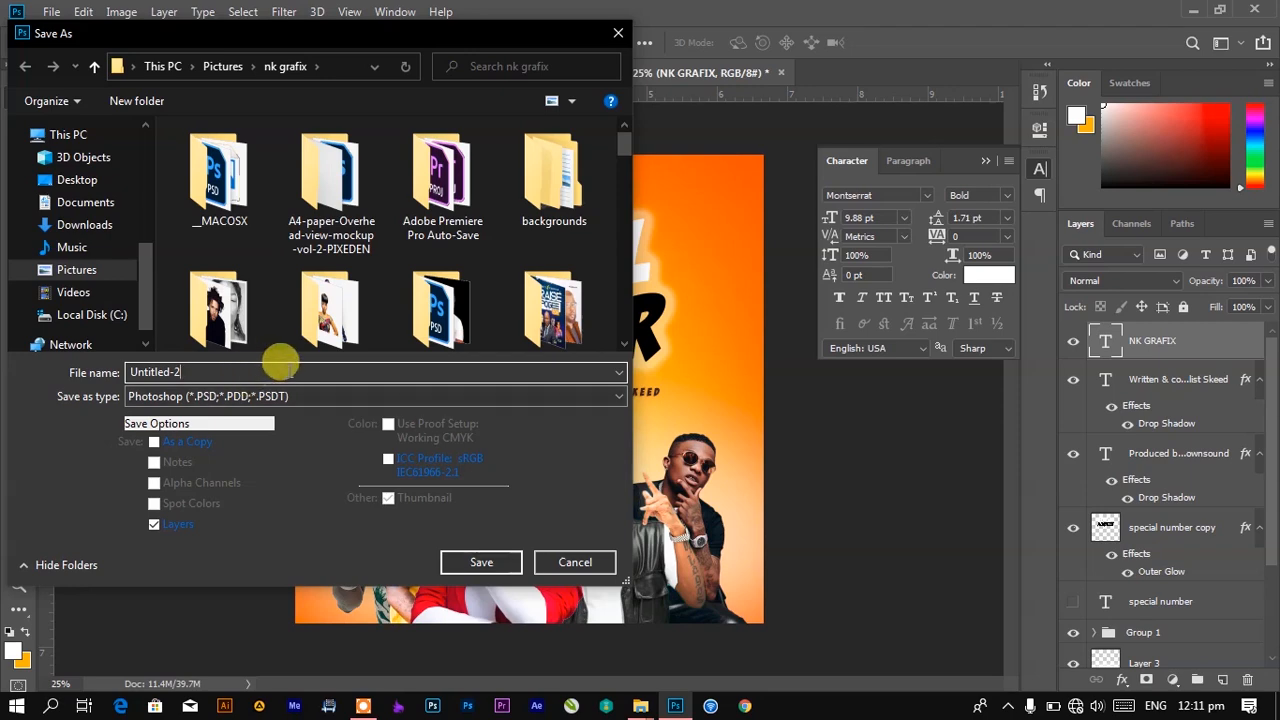
scroll(488, 340, down, 3)
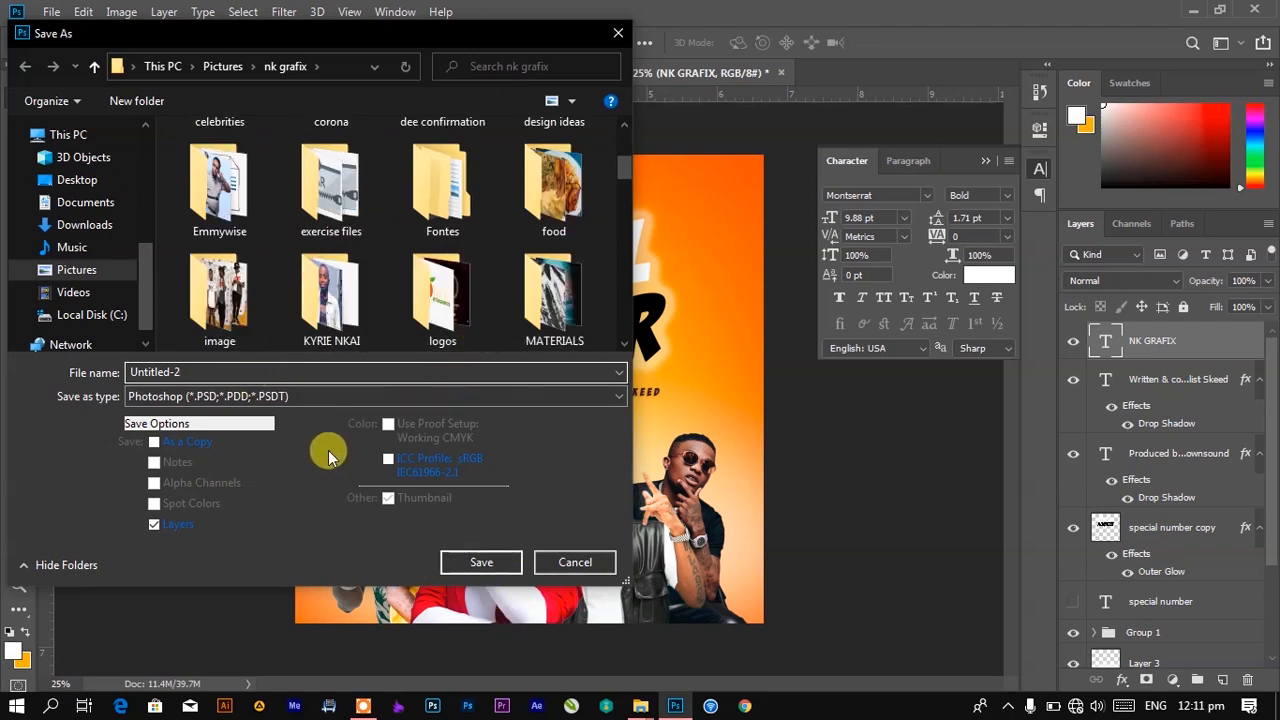
click(334, 397)
click(205, 543)
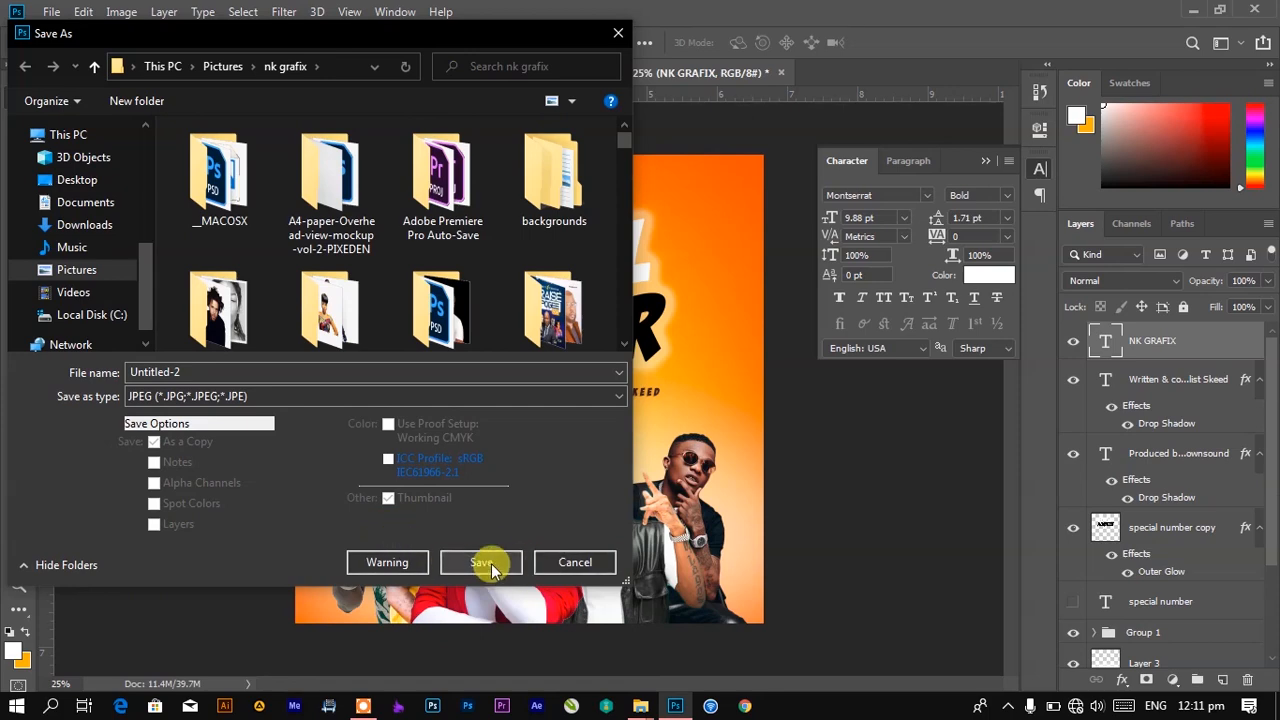
click(578, 562)
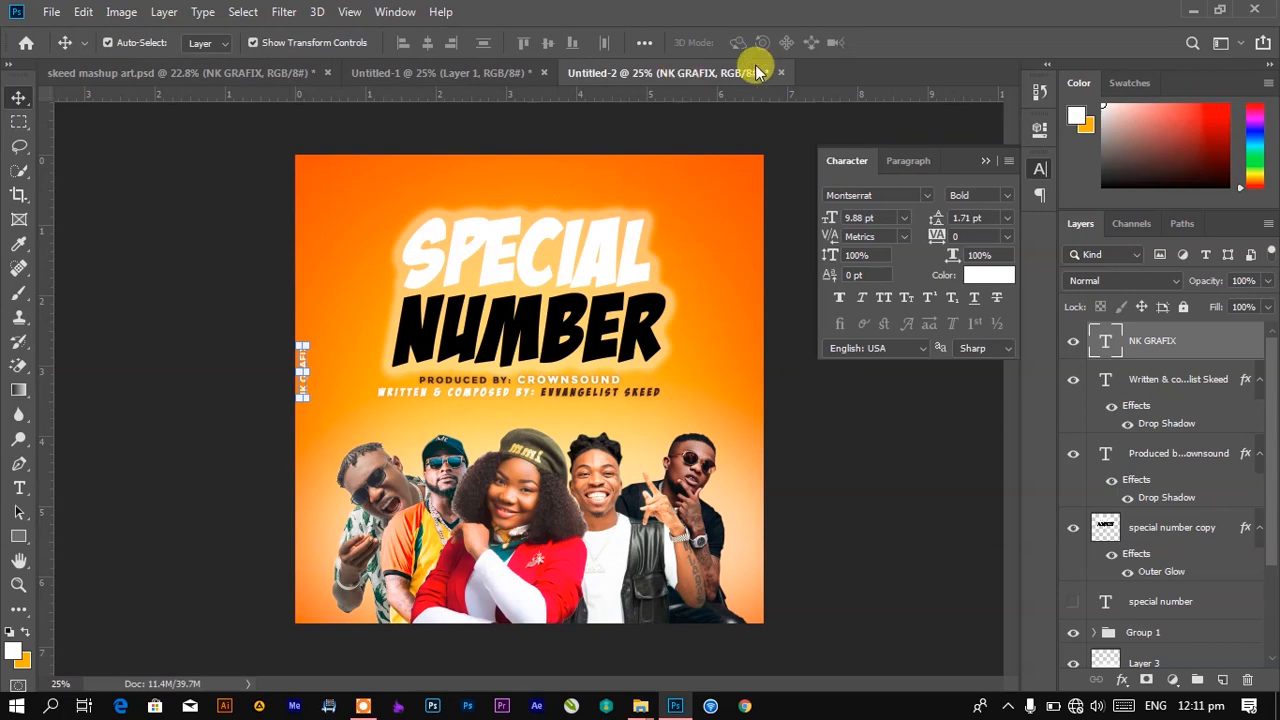
click(368, 706)
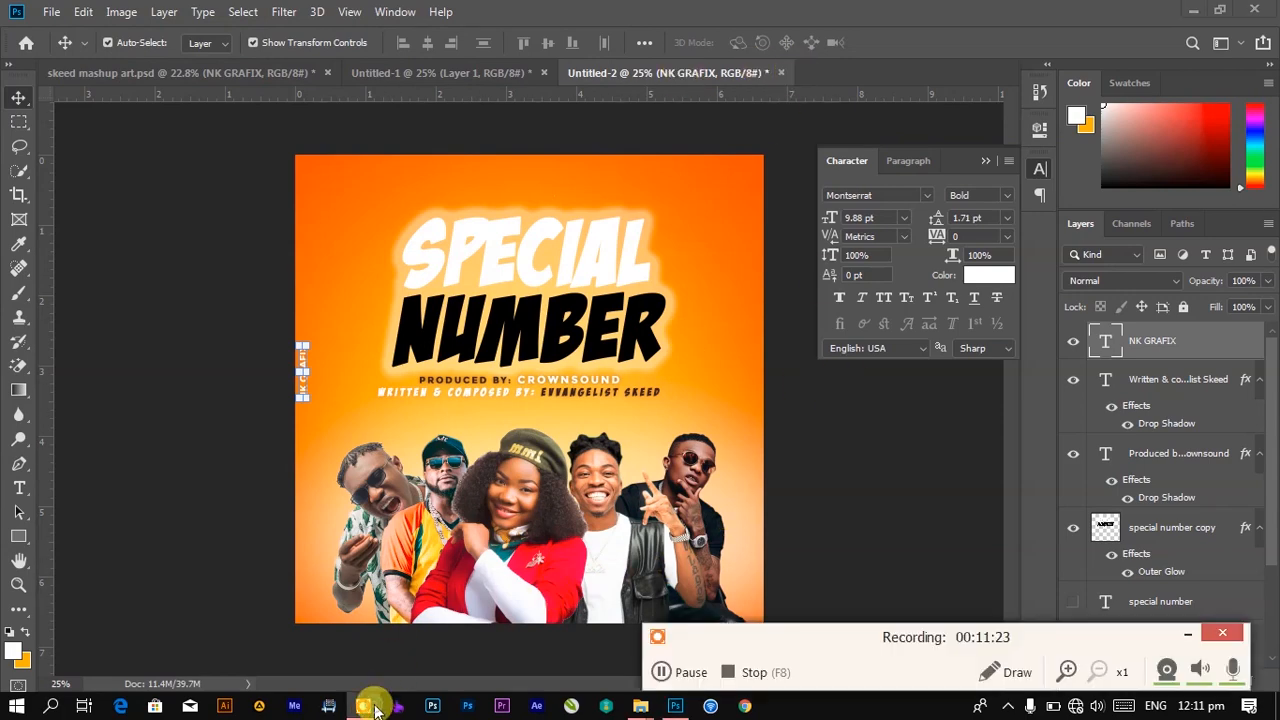
click(728, 674)
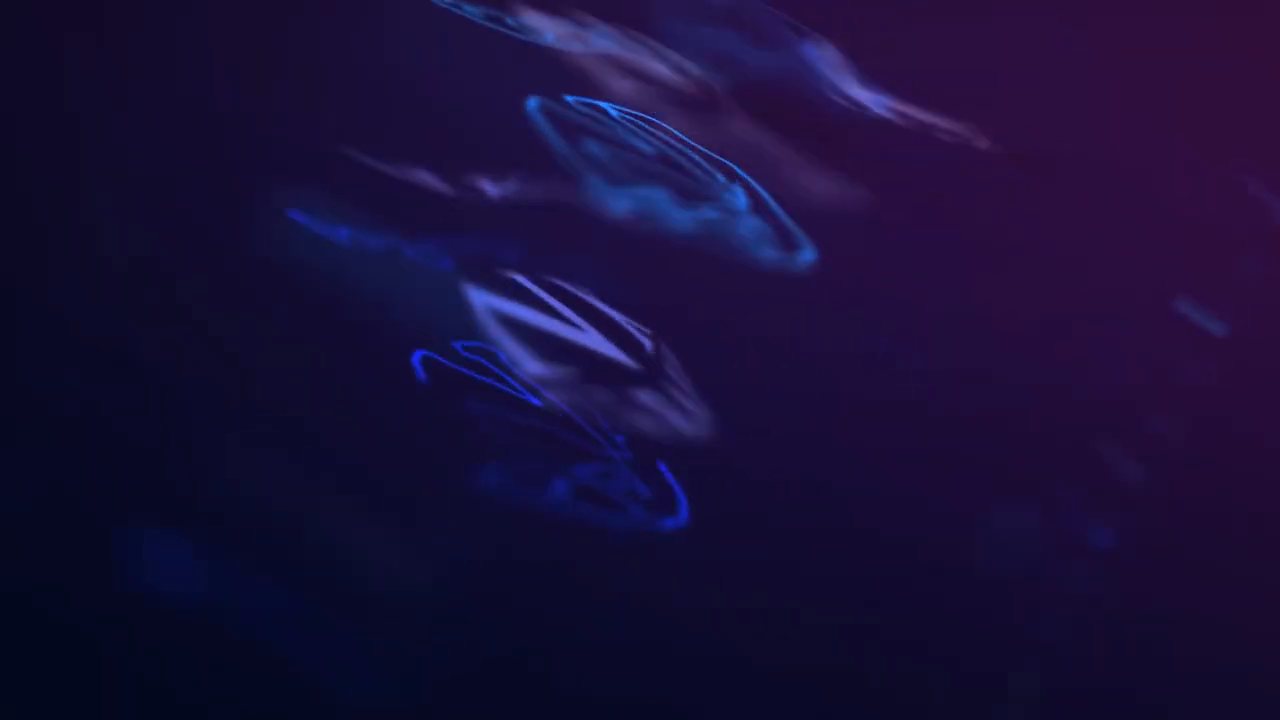